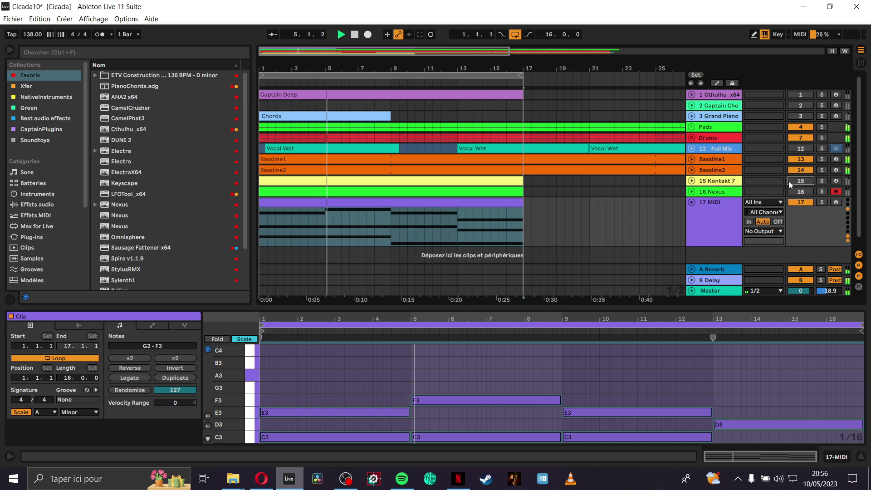
Step: Freeze the 15 Kontakt 7 and 16 Nexus tracks together
right_click(703, 191)
click(701, 195)
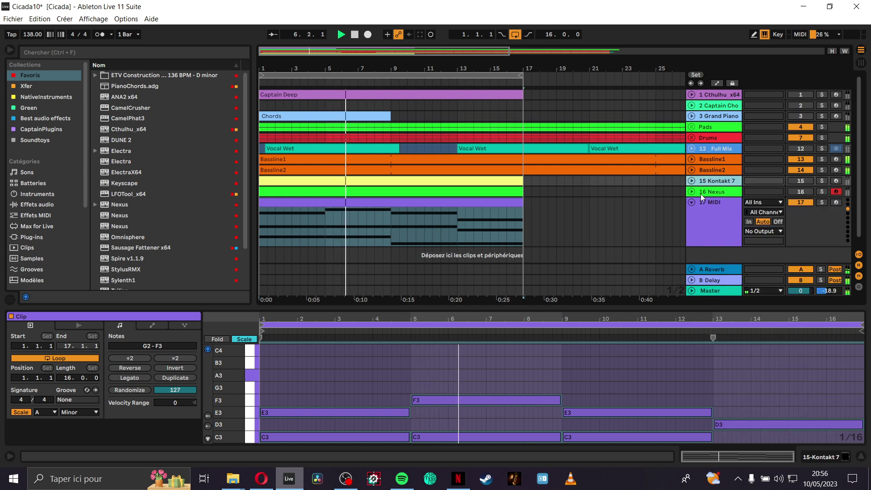
shift+click(700, 193)
right_click(701, 192)
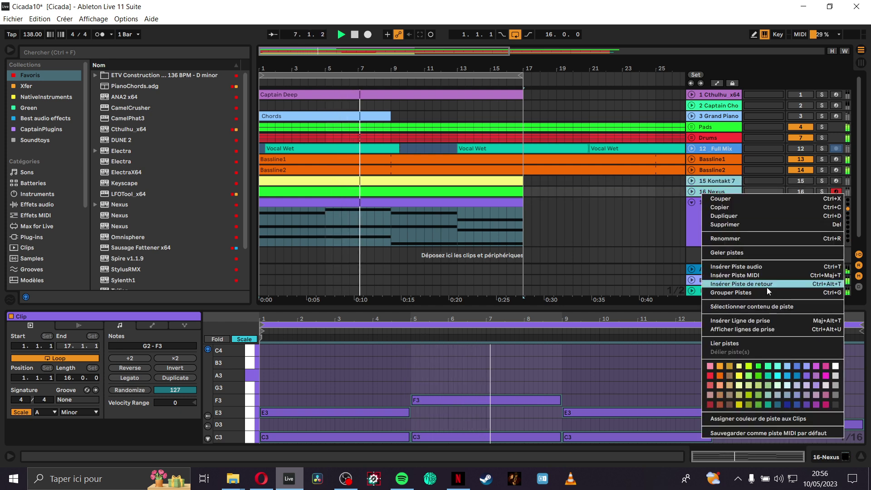
click(749, 249)
key(Return)
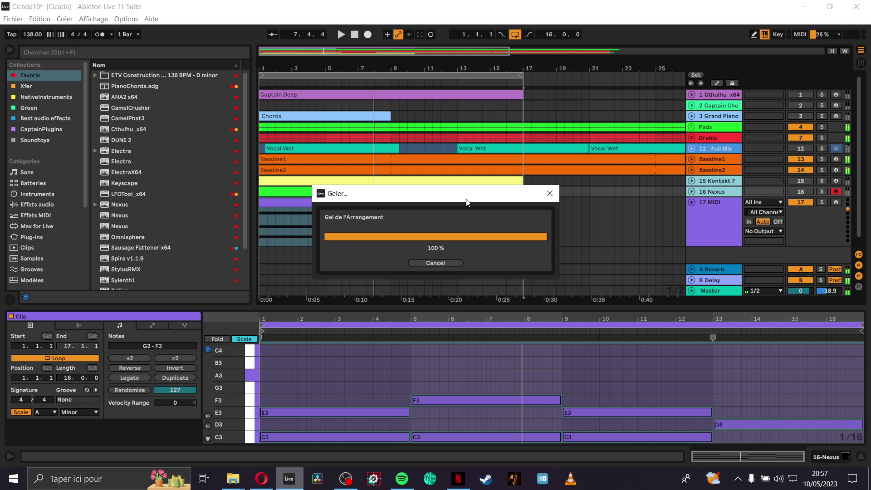
Step: Start playback and load Serum_x64 from the Xfer collection onto MIDI track 17
key(space)
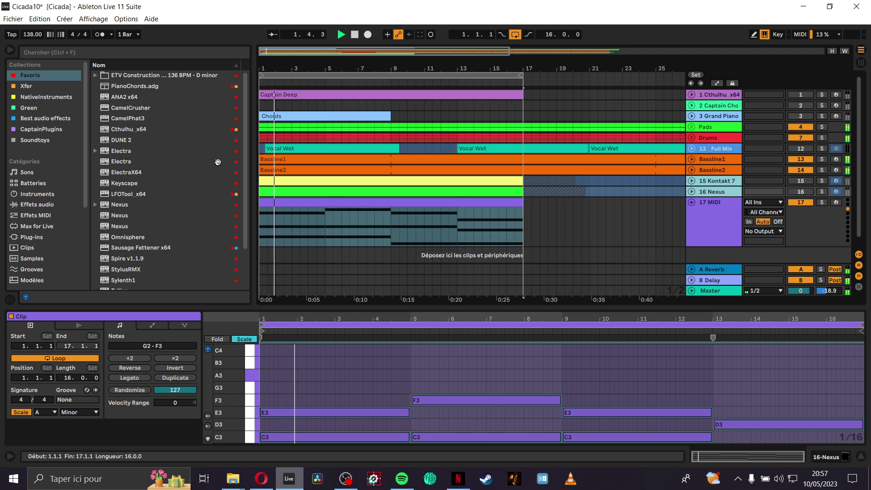
click(37, 86)
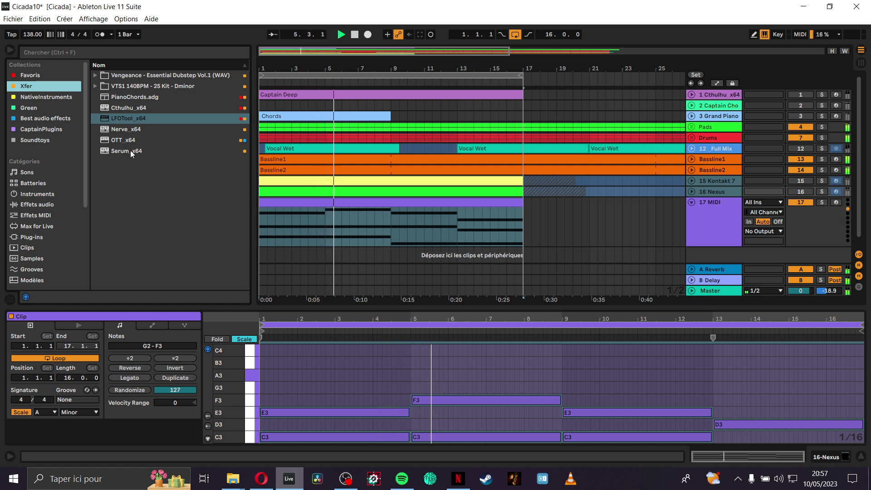
drag(124, 152, 323, 219)
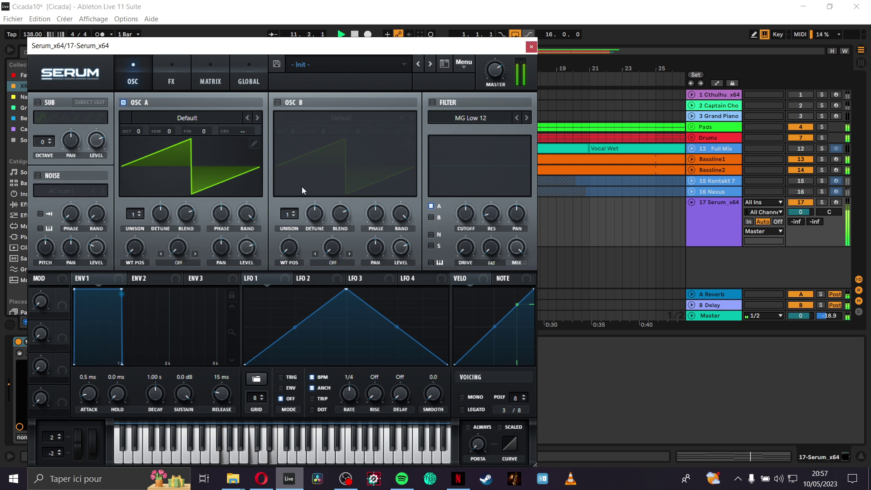
Step: Set Serum's ENV 1 sustain to -oo dB and oscillator A's unison to 8 voices, and close the plug-in window
drag(184, 385, 185, 394)
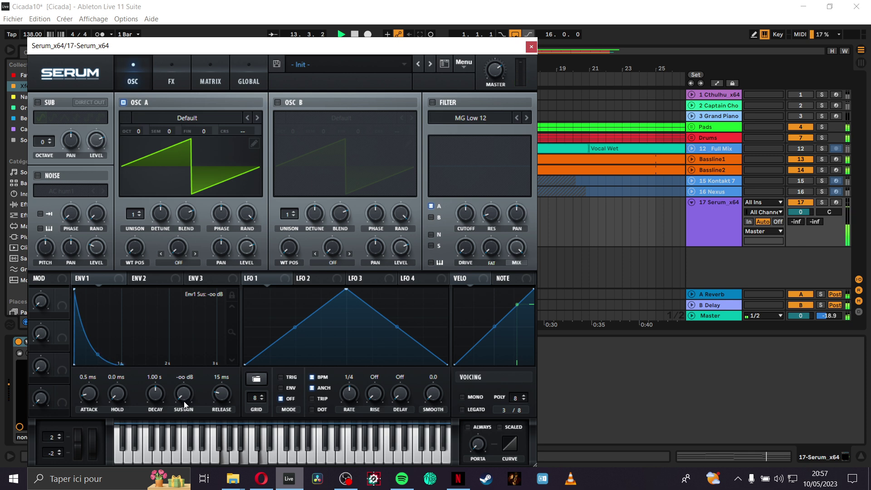
click(140, 211)
drag(140, 212, 156, 162)
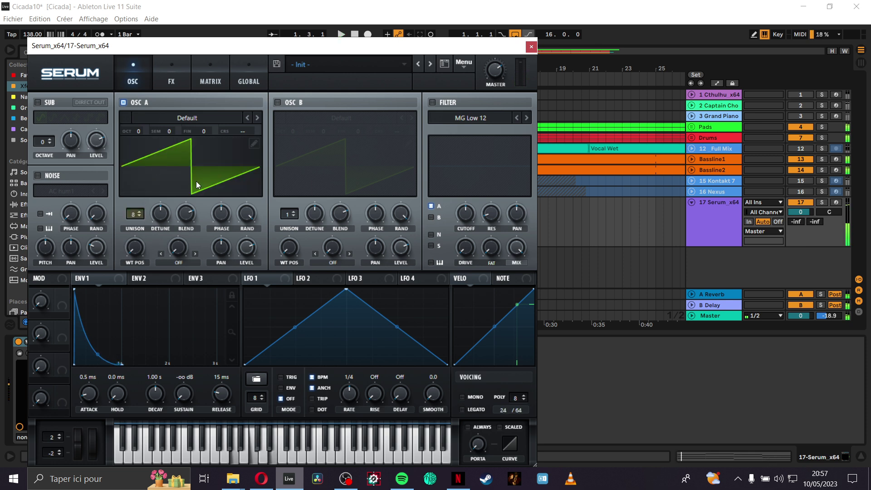
key(space)
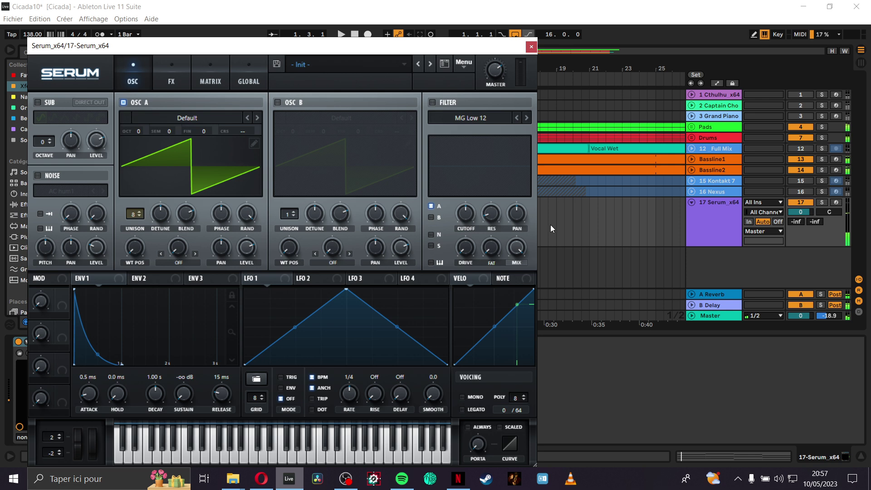
click(530, 47)
Step: Solo the Serum track, shorten the arrangement loop to the first four bars, and enlarge the note editor of its chord clip
double_click(381, 203)
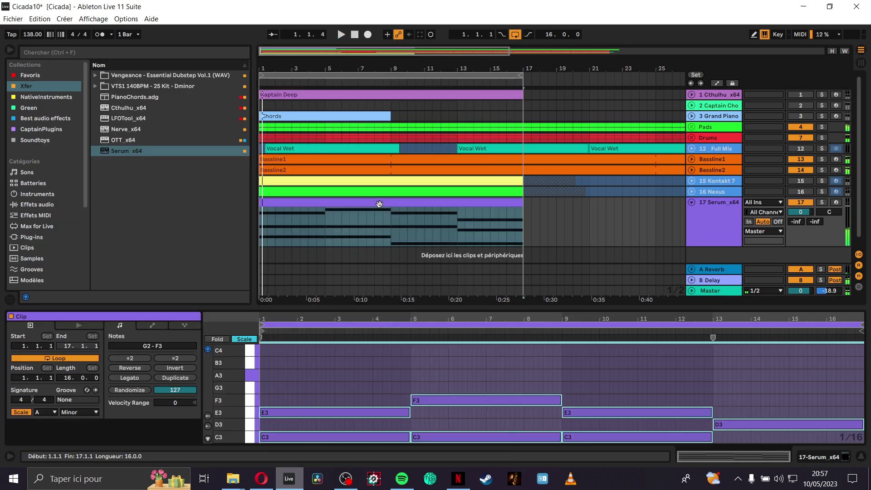
click(817, 202)
key(space)
drag(522, 75, 324, 74)
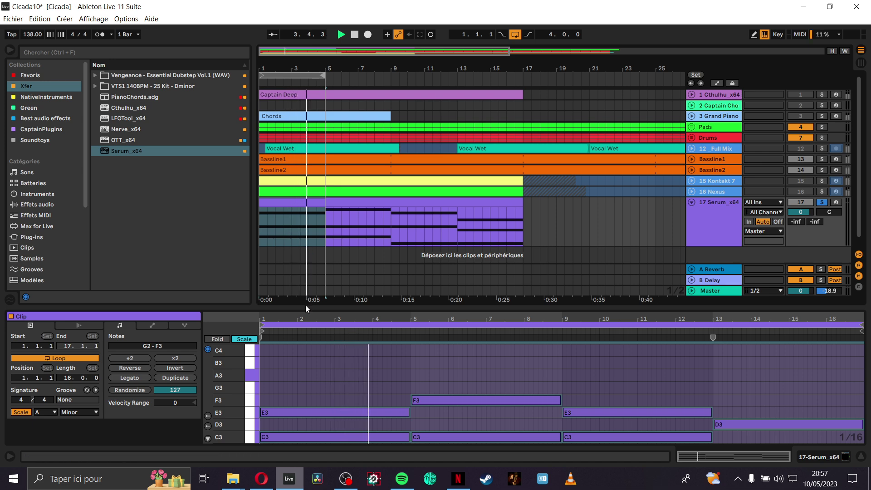
drag(307, 305, 308, 176)
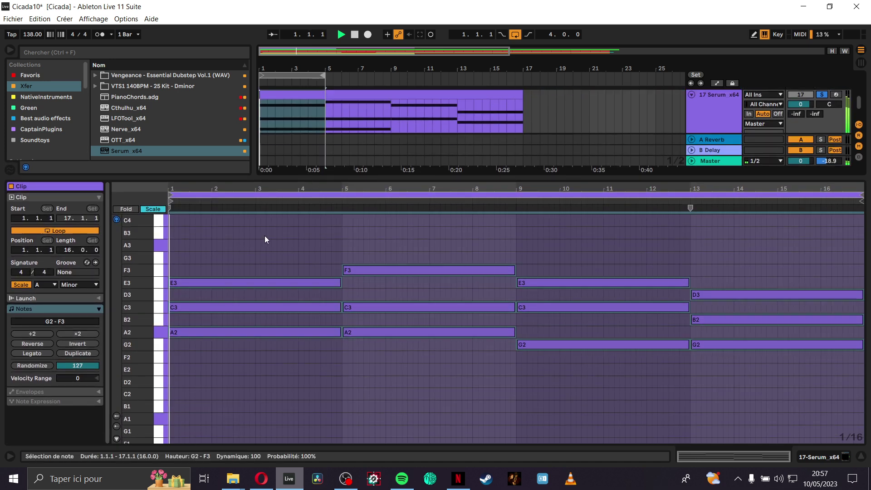
Step: Replace the first chord's long A2 and C3 notes with a sixteenth A2 at 1.1.1 and a sixteenth C3 at 1.1.2
click(174, 329)
click(171, 331)
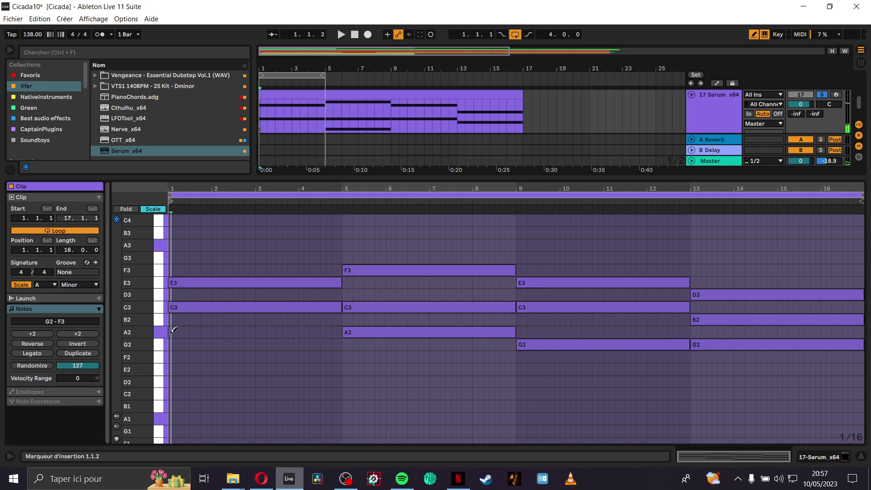
scroll(166, 339, up, 3)
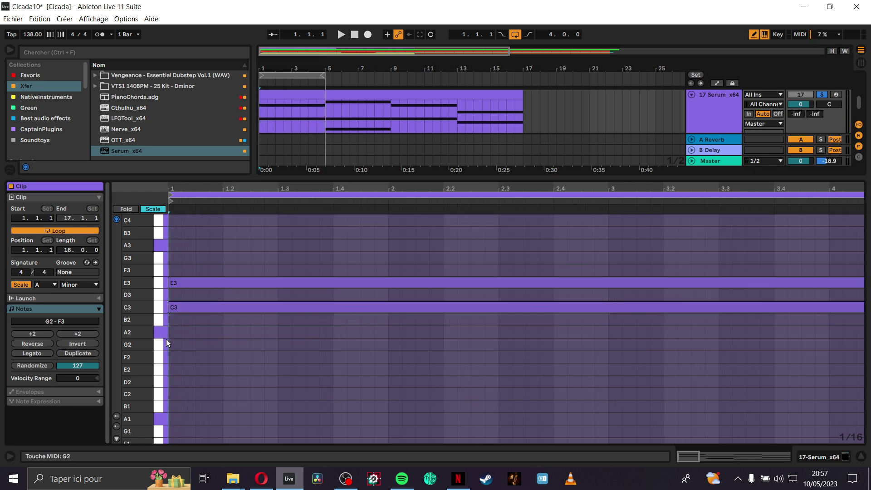
click(174, 333)
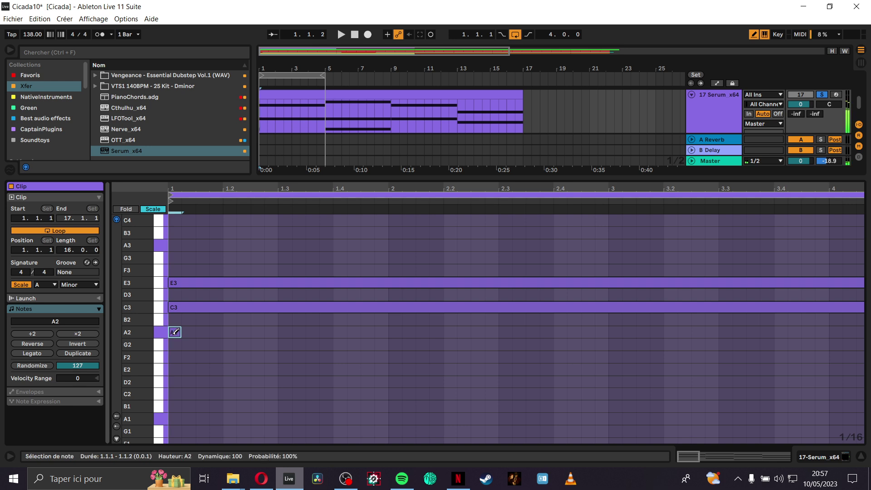
click(192, 305)
click(181, 307)
key(space)
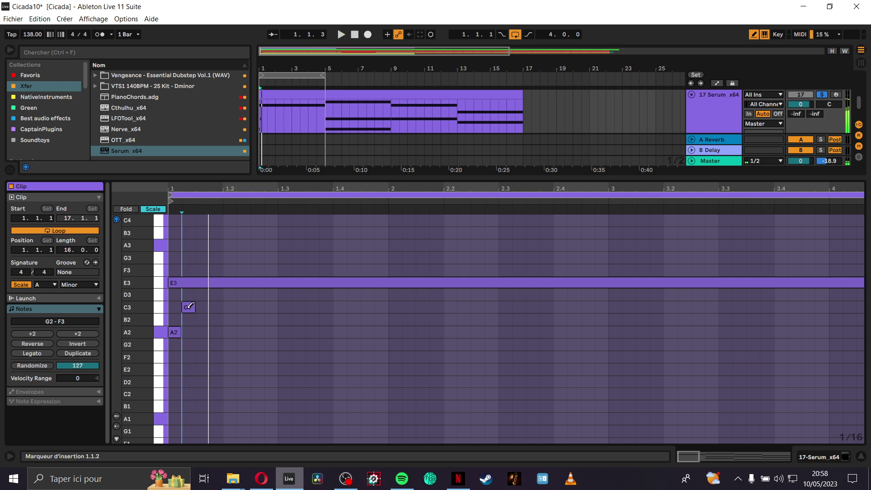
key(space)
Step: Shorten the A2 and C3 sixteenth notes together to about three quarters of a grid step and play the result
drag(172, 343, 178, 312)
drag(172, 357, 189, 307)
key(ctrl+l)
scroll(176, 313, up, 2)
scroll(177, 313, up, 2)
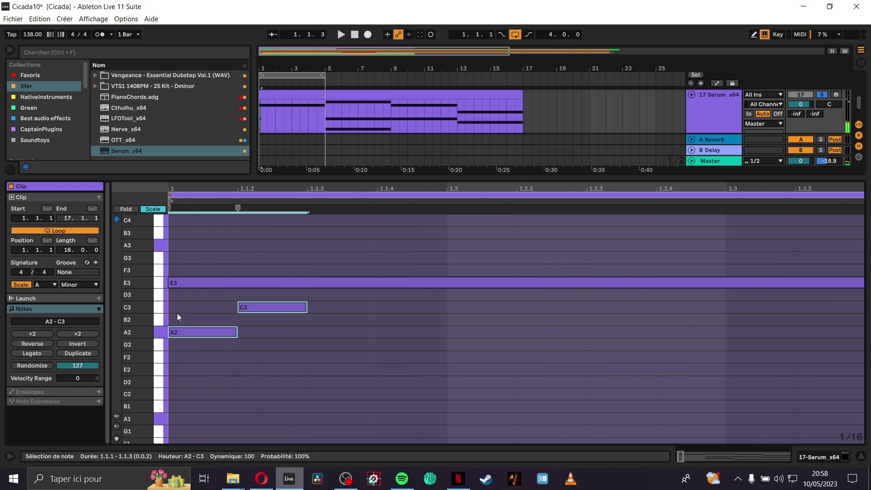
drag(307, 308, 289, 308)
key(space)
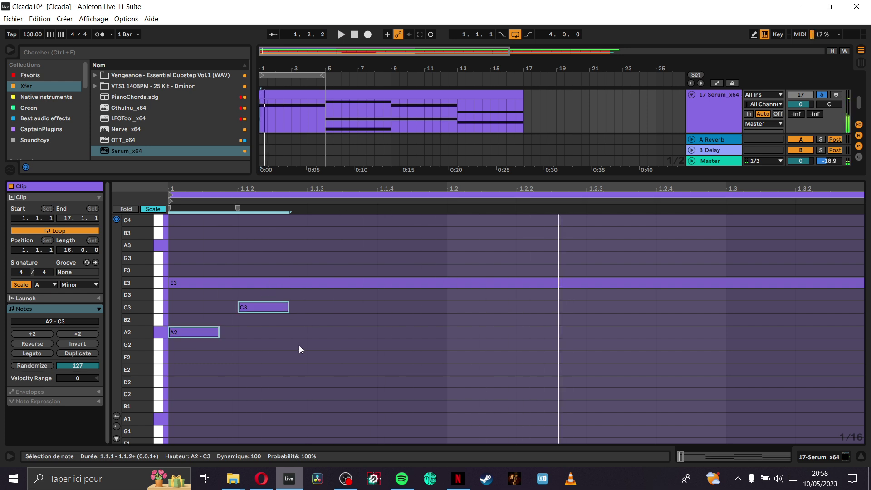
Step: Duplicate the alternating A2–C3 note pair repeatedly from 1.1.3 until a copy sits at 2.1.1
drag(200, 344, 309, 311)
key(minus)
key(minus)
key(minus)
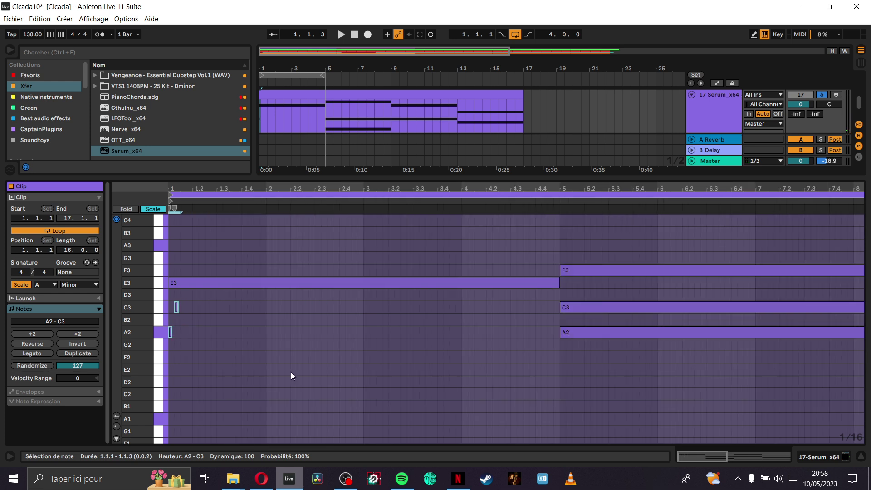
key(ctrl+d)
key(ctrl+d)
key(ctrl+d)
key(ctrl+d)
key(ctrl+d)
key(ctrl+d)
key(ctrl+d)
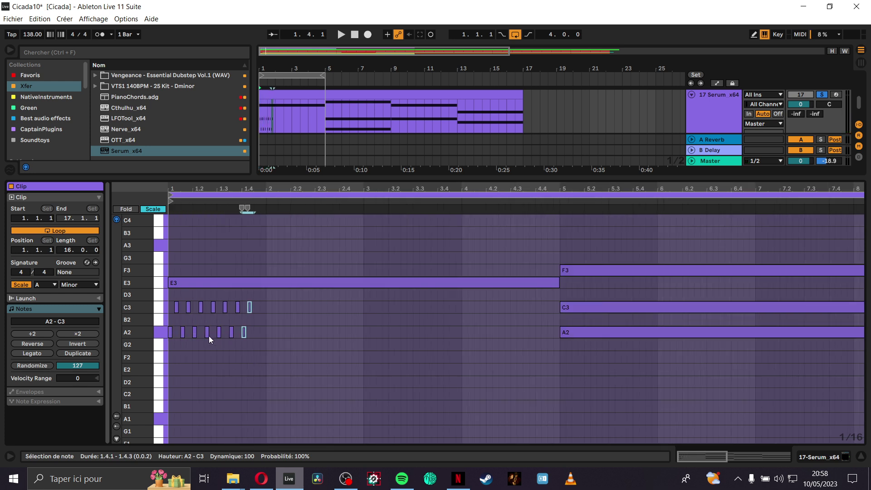
key(ctrl+d)
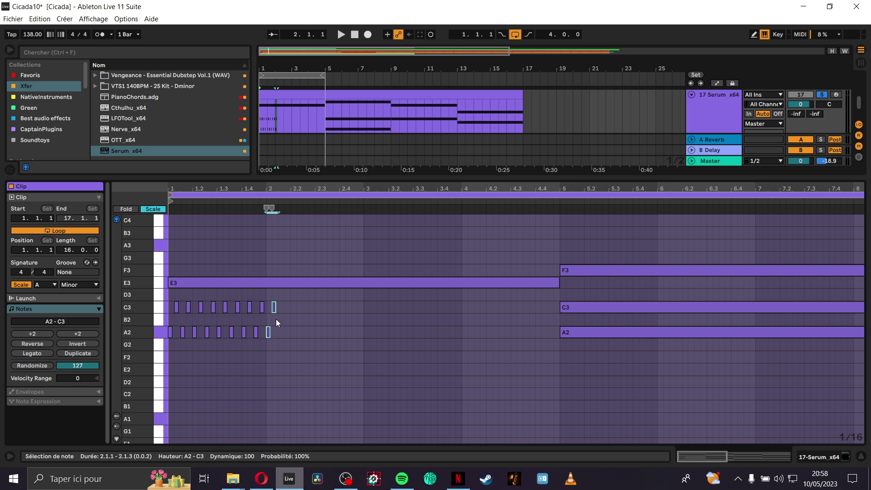
Step: Move the C3 note at 2.1.2 up to E3 and delete the first chord's long E3 note
click(271, 307)
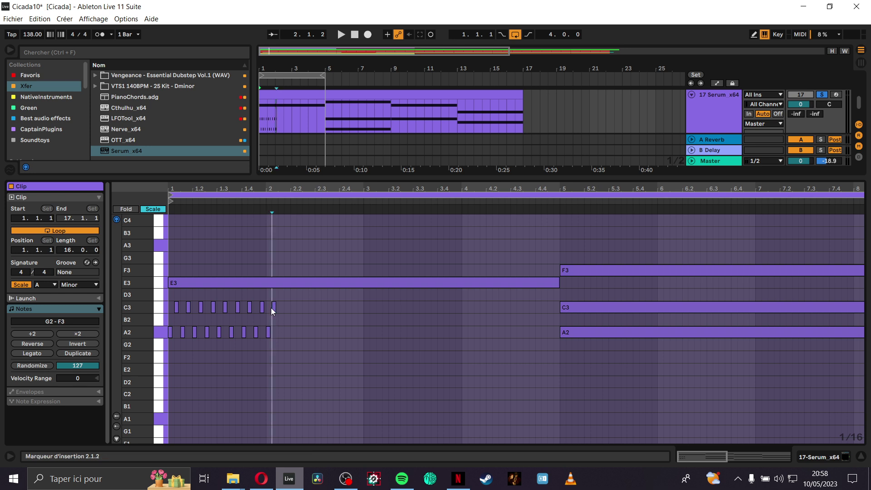
drag(273, 307, 275, 283)
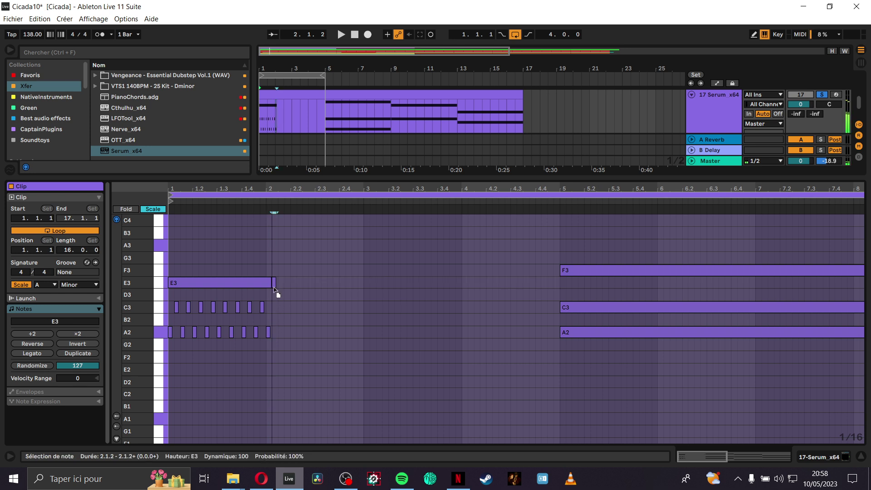
double_click(176, 282)
Step: Duplicate the A2–E3 note pair through bar 2 up to 3.1.1 and play the pattern
drag(261, 345, 279, 283)
key(ctrl+d)
key(ctrl+d)
key(ctrl+d)
key(ctrl+d)
key(ctrl+d)
key(ctrl+d)
key(ctrl+d)
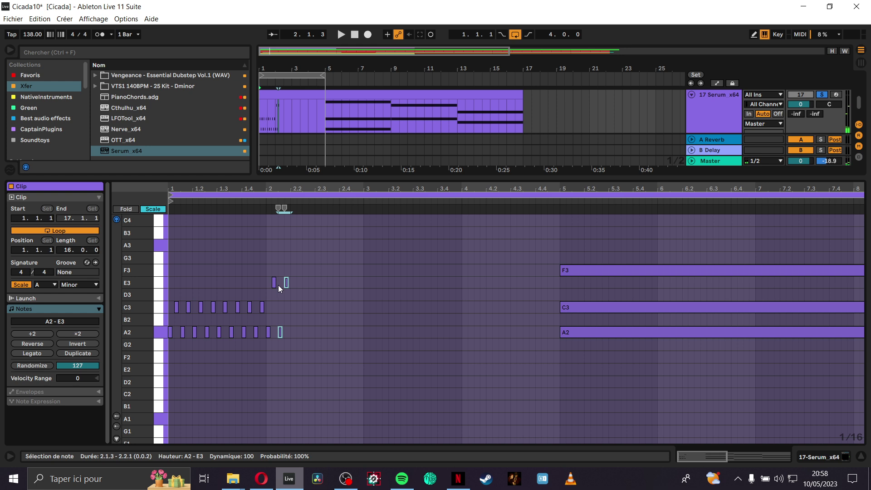
key(ctrl+d)
key(space)
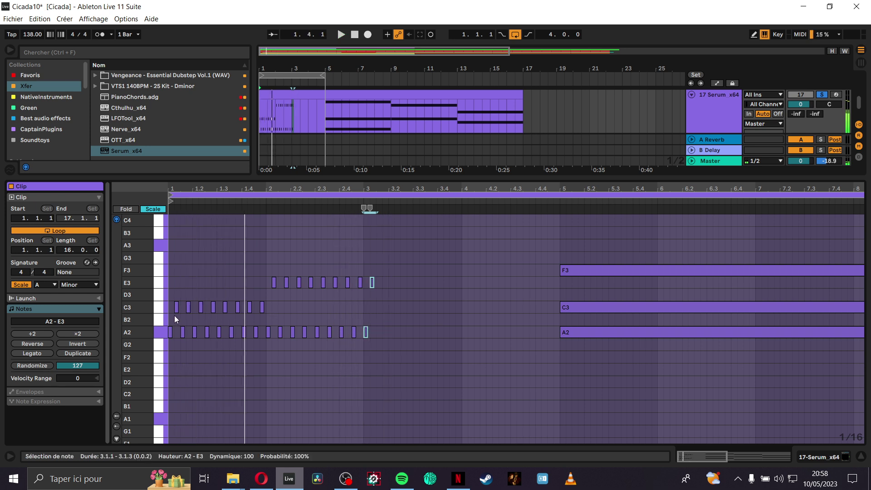
key(space)
Step: Lower the A2 notes from 2.1.1 onward to G2 and listen to the pattern
click(266, 339)
drag(265, 339, 371, 326)
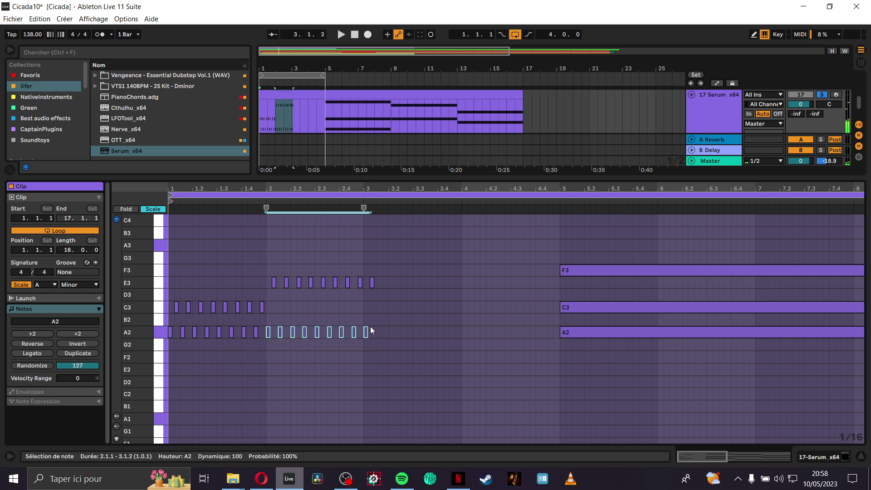
key(Down)
key(space)
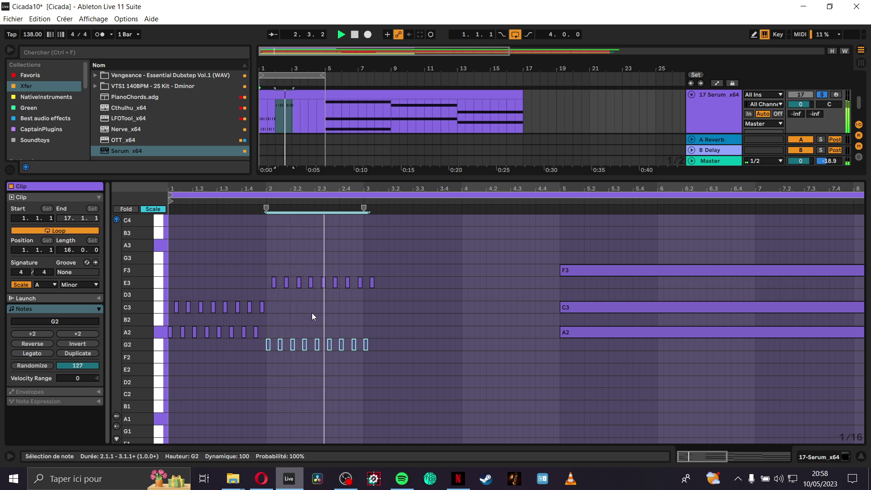
key(space)
key(space)
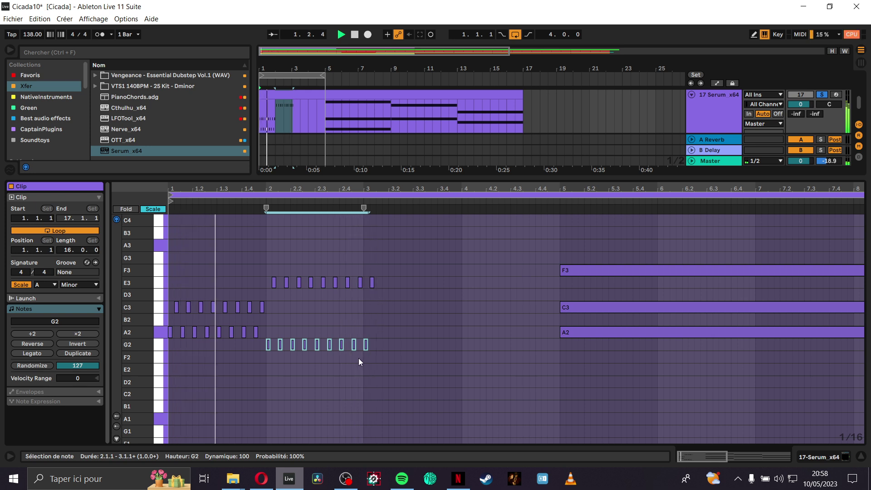
key(space)
Step: Delete the G2–E3 pair at 3.1.1, duplicate the two-bar pattern into bars 3 and 4, and start playback
drag(363, 358, 400, 276)
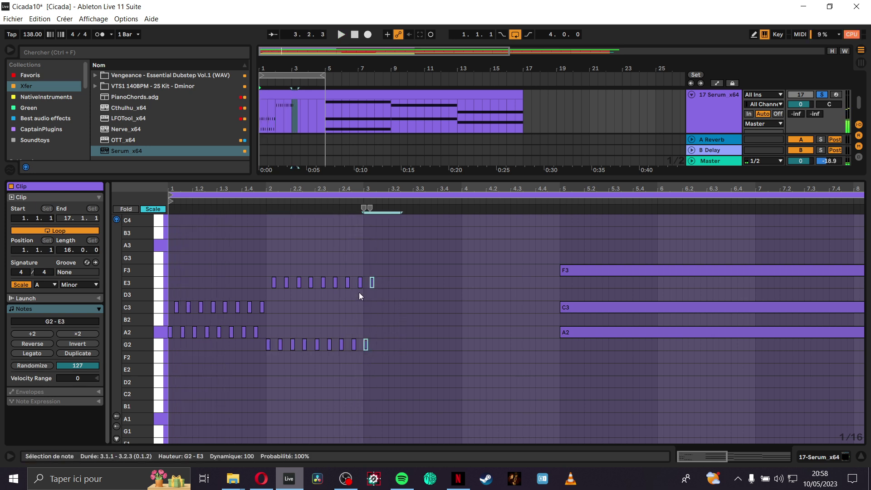
key(Delete)
click(171, 279)
drag(170, 278, 364, 365)
key(ctrl+d)
key(space)
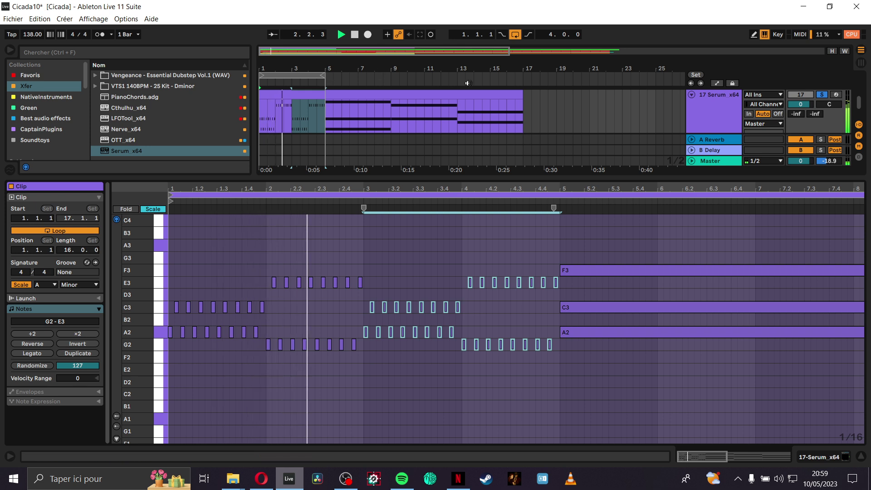
Step: Unsolo the Serum track and open the Serum plug-in window from its device chain
click(820, 94)
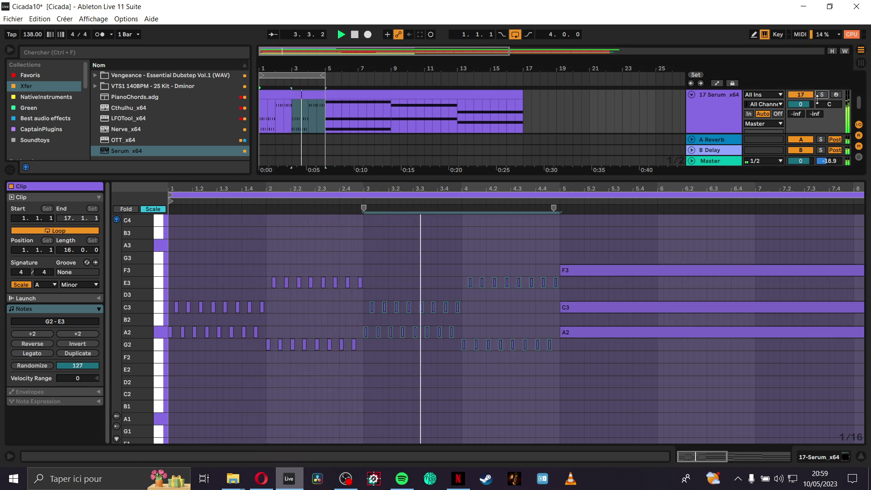
click(830, 455)
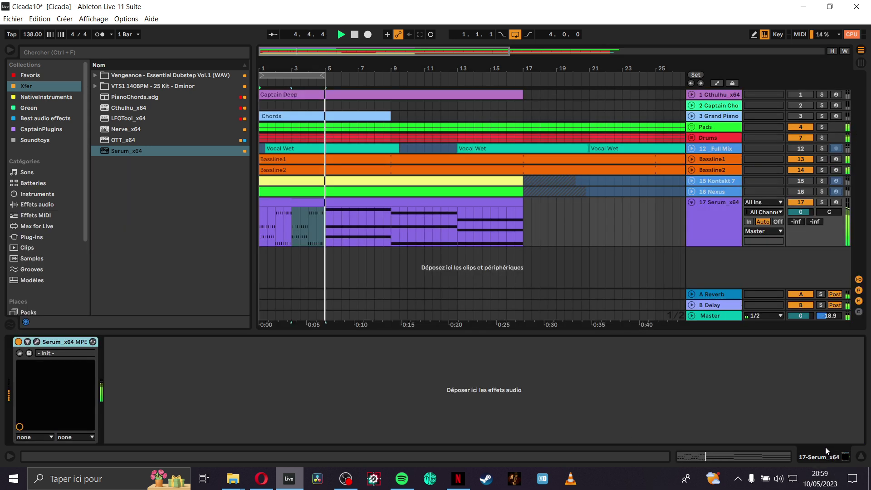
click(37, 342)
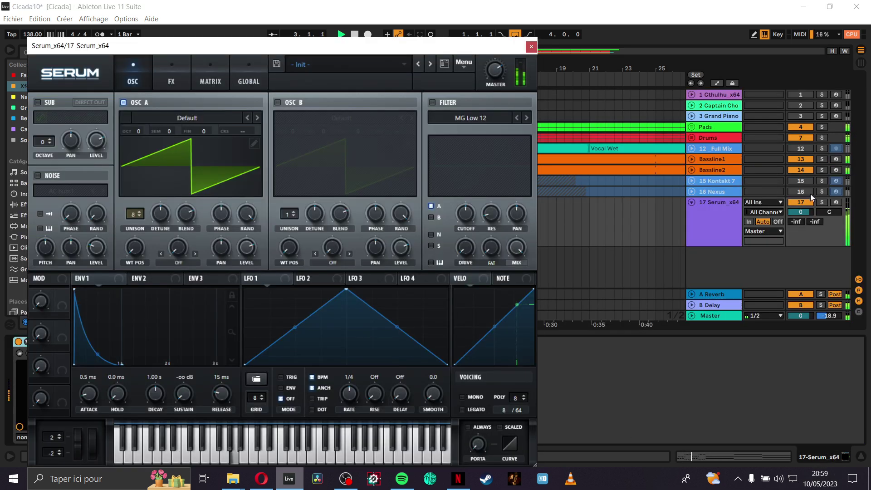
Step: Enable Serum's MG Low 12 filter, lower its cutoff, and assign ENV 1 to modulate the cutoff
click(433, 102)
drag(472, 217, 461, 231)
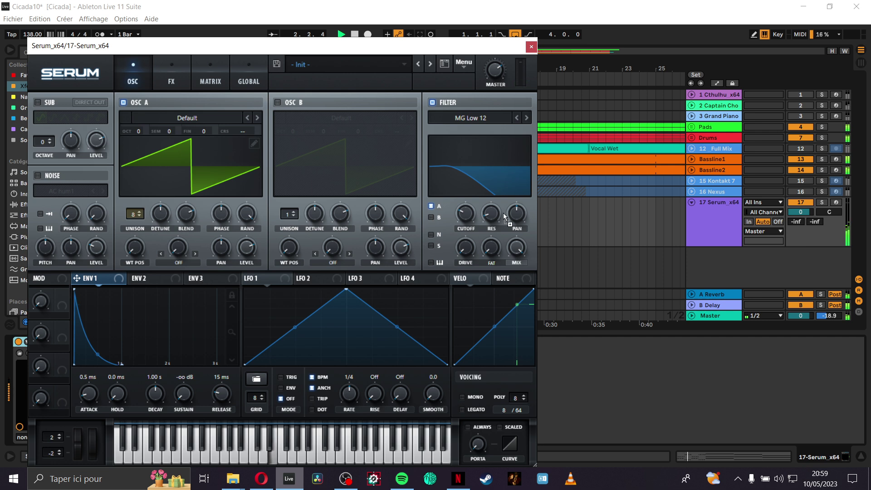
drag(456, 211, 450, 232)
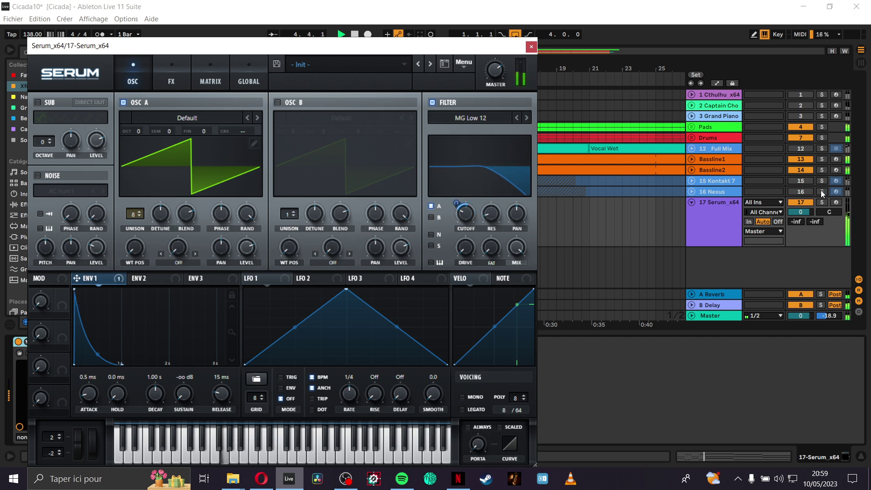
Step: Solo the Serum track, enable Serum's Tube distortion effect and raise its drive
click(819, 204)
click(819, 203)
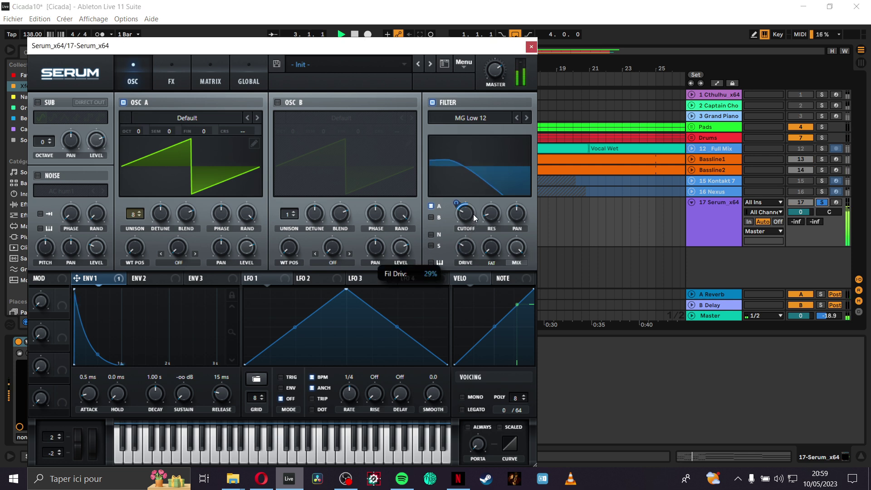
click(182, 73)
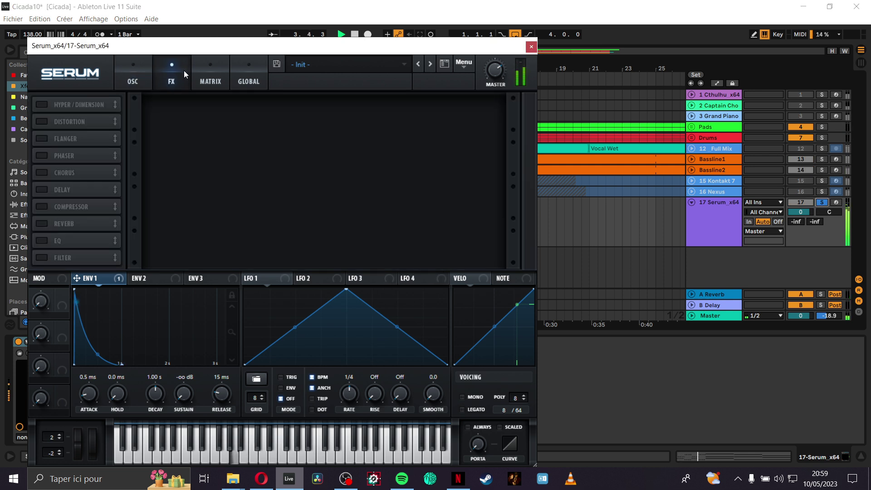
click(42, 122)
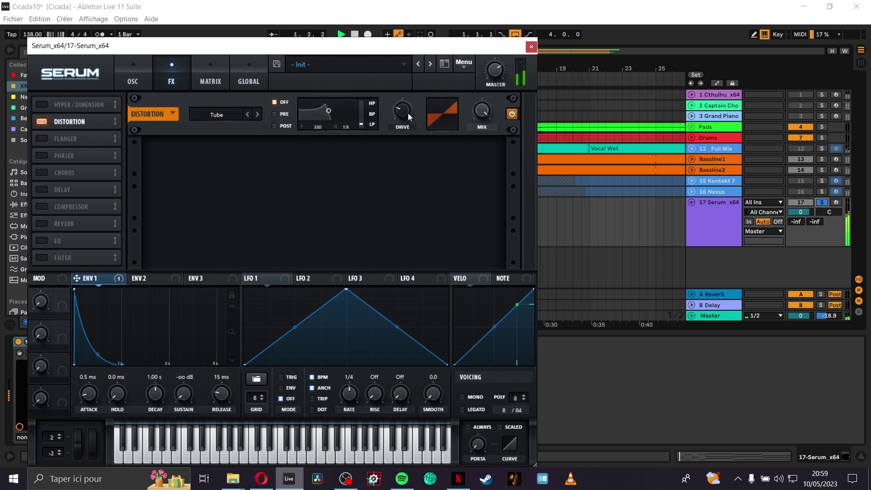
drag(393, 108, 400, 77)
Step: Enable Serum's delay and compressor, set the delay times to 1/16 left and 1/8 right, and raise the delay mix
click(42, 190)
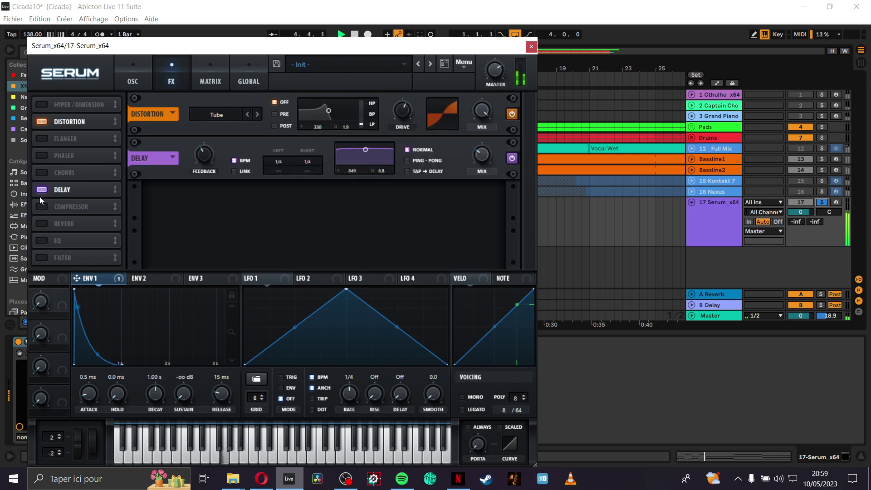
click(41, 206)
mouse_move(278, 163)
mouse_down()
mouse_move(285, 177)
mouse_move(309, 174)
mouse_move(283, 166)
mouse_up()
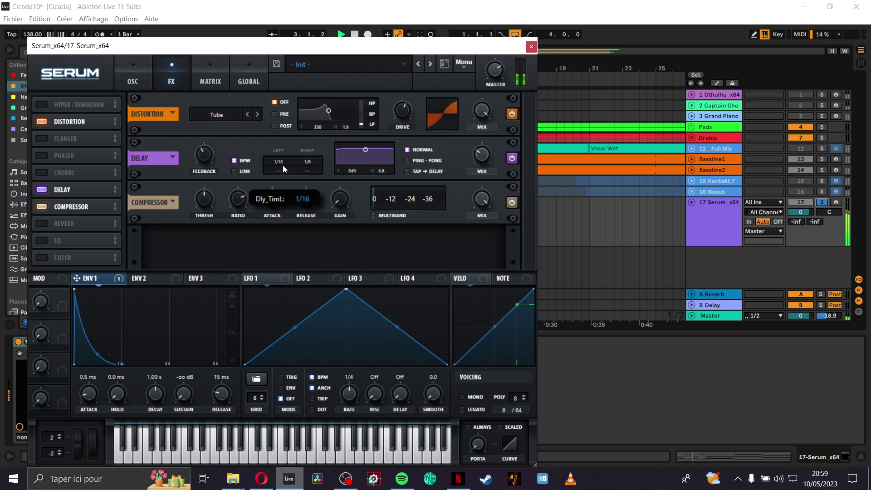
mouse_move(488, 159)
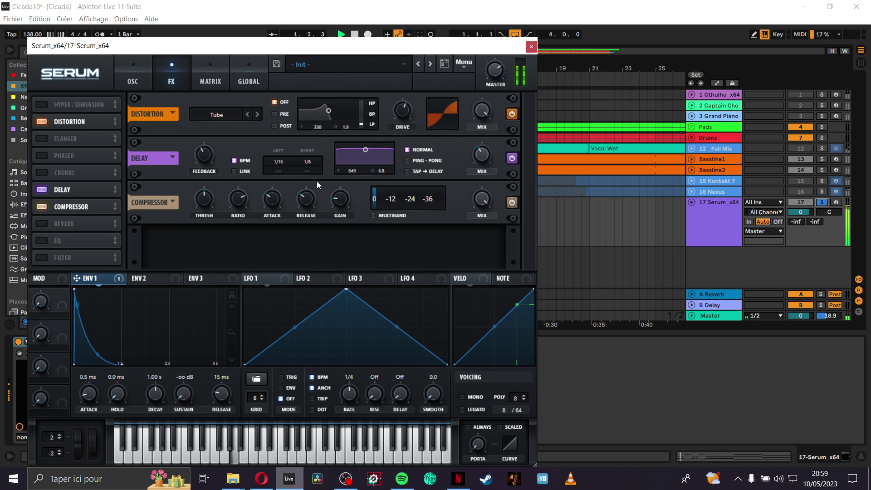
Step: Close the Serum plug-in window and unsolo the Serum track
click(118, 67)
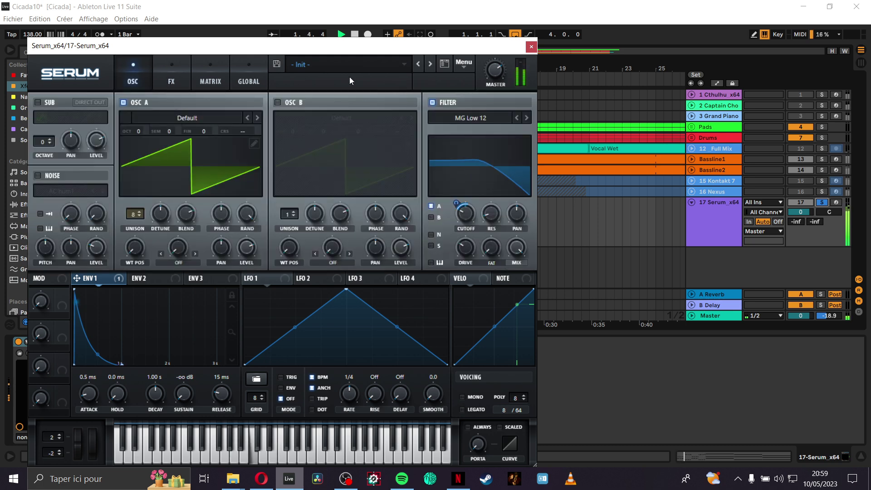
click(531, 47)
click(821, 202)
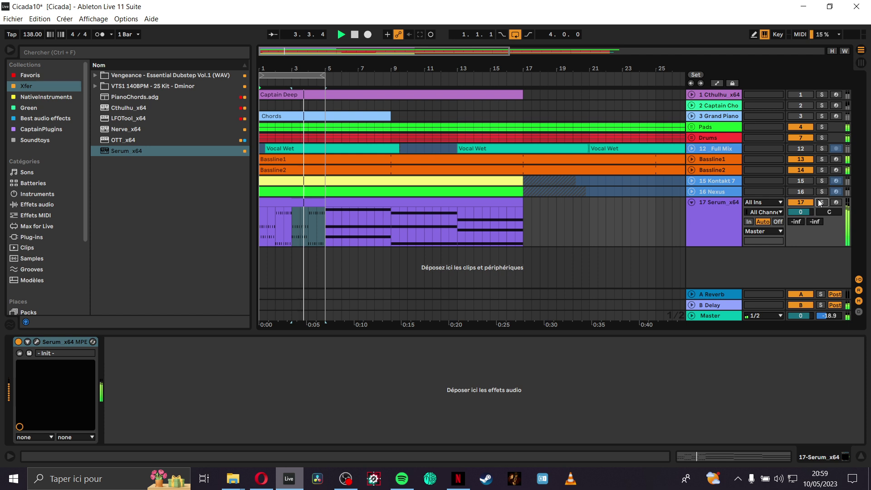
Step: Open the Serum clip's notes and redraw the first A2 and C3 notes at full 1/16 length
double_click(321, 205)
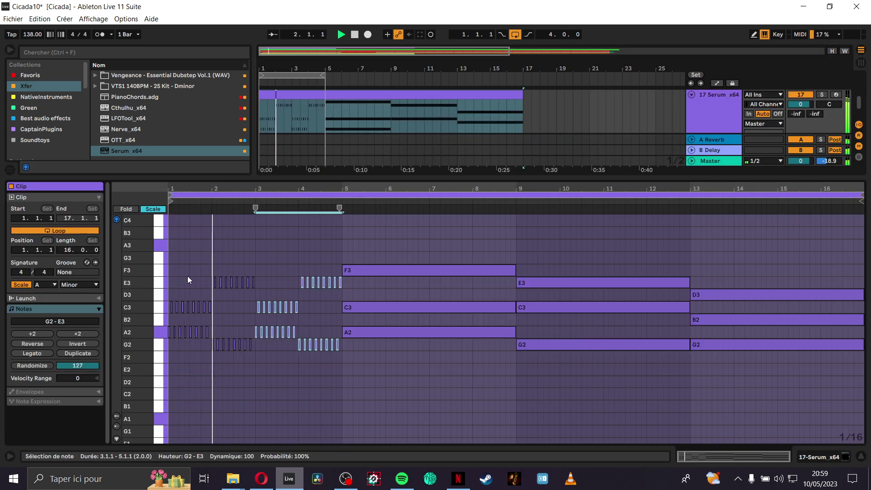
scroll(186, 281, down, 1)
key(space)
scroll(165, 294, up, 3)
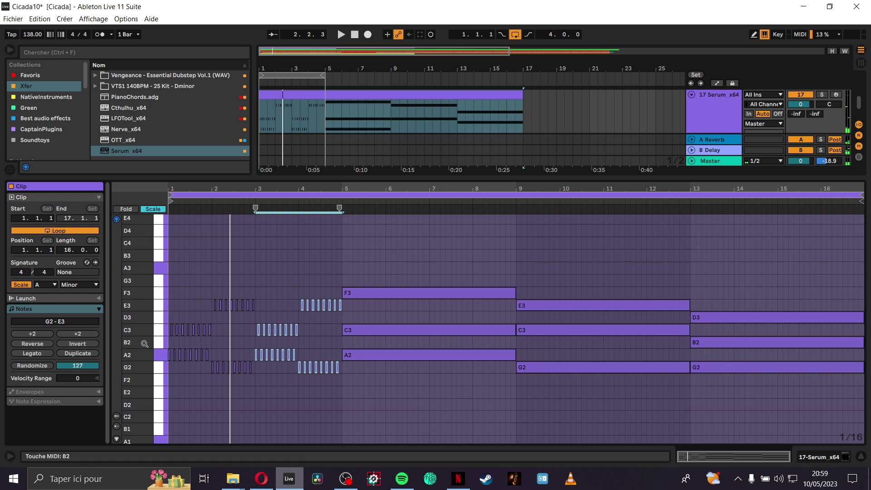
scroll(144, 343, down, 1)
ctrl+scroll(166, 350, up, 3)
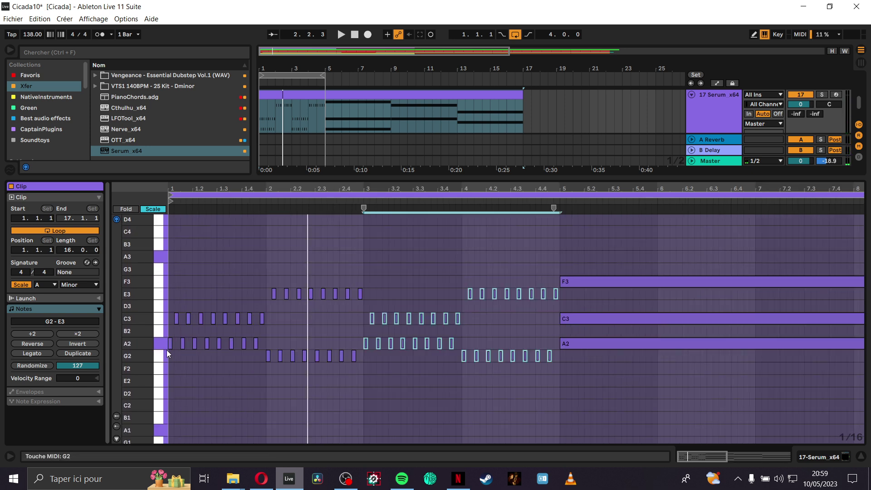
scroll(169, 345, up, 2)
ctrl+scroll(170, 340, up, 2)
key(space)
key(space)
double_click(176, 371)
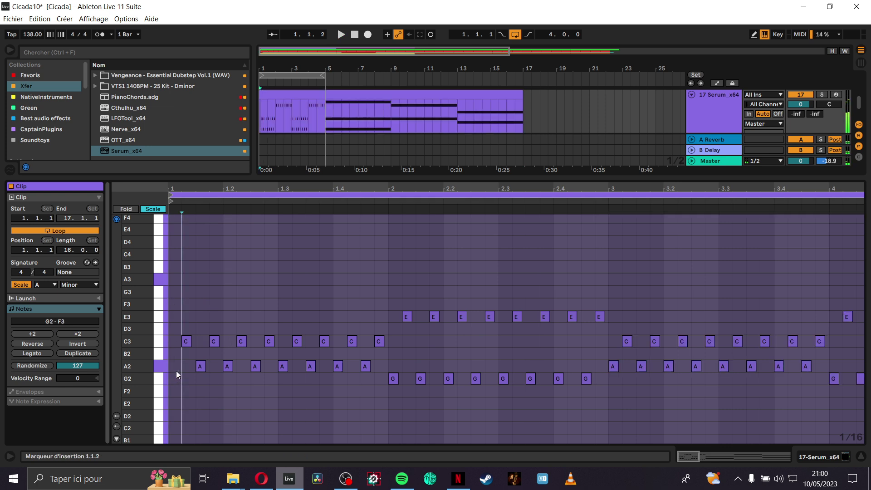
double_click(176, 371)
click(188, 340)
key(space)
key(space)
Step: Select the redrawn A2–C3 pair at the start of bar 1 and duplicate it eight times, up to 2.1.1
drag(177, 325, 185, 375)
key(ctrl+d)
key(ctrl+d)
key(ctrl+d)
key(ctrl+d)
key(ctrl+d)
key(ctrl+d)
key(ctrl+d)
key(ctrl+d)
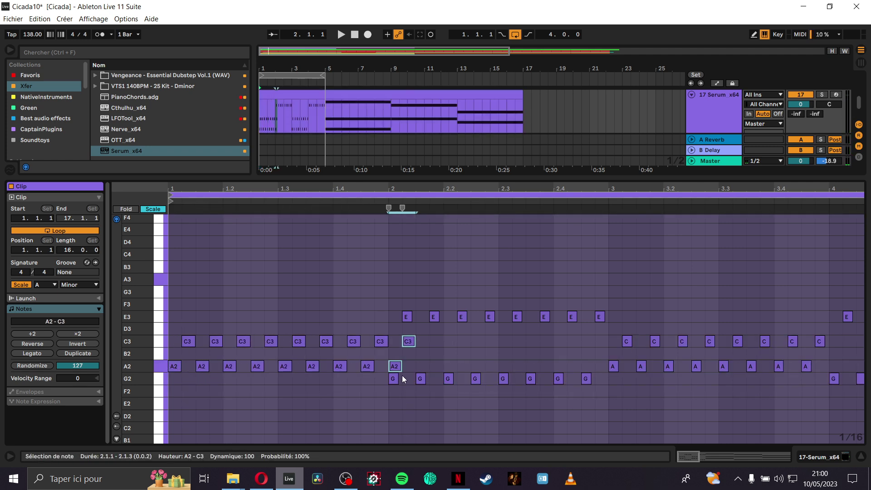
Step: Delete the surplus A2 and C3 notes at the start of bar 2
drag(397, 368, 399, 371)
click(395, 366)
key(Delete)
click(408, 341)
key(Delete)
Step: Redraw bar 2's first G2 and E3 notes at full 1/16 length and duplicate the pair seven times to fill the bar
click(408, 316)
drag(399, 402, 413, 314)
key(ctrl+d)
key(ctrl+d)
key(ctrl+d)
key(ctrl+d)
key(ctrl+d)
key(ctrl+d)
key(ctrl+d)
key(space)
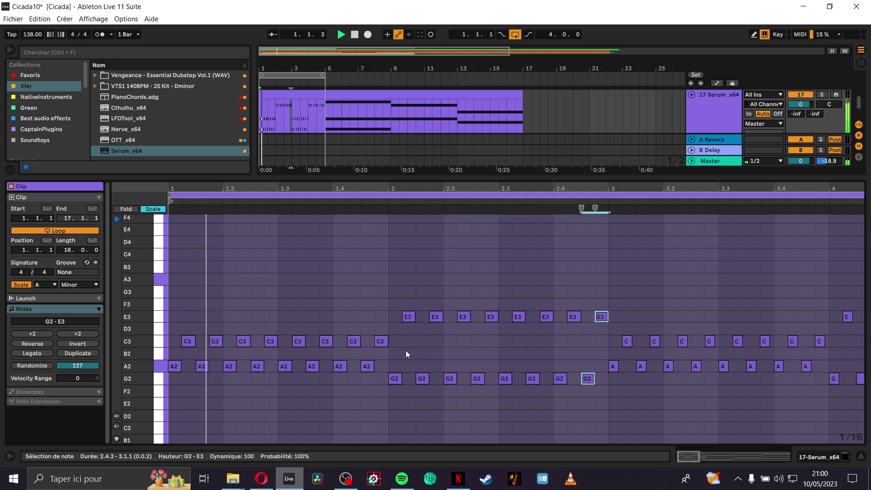
Step: Solo the Serum track, duplicate the notes of bars 1 and 2 into bars 3 and 4, and listen to the pattern
click(822, 94)
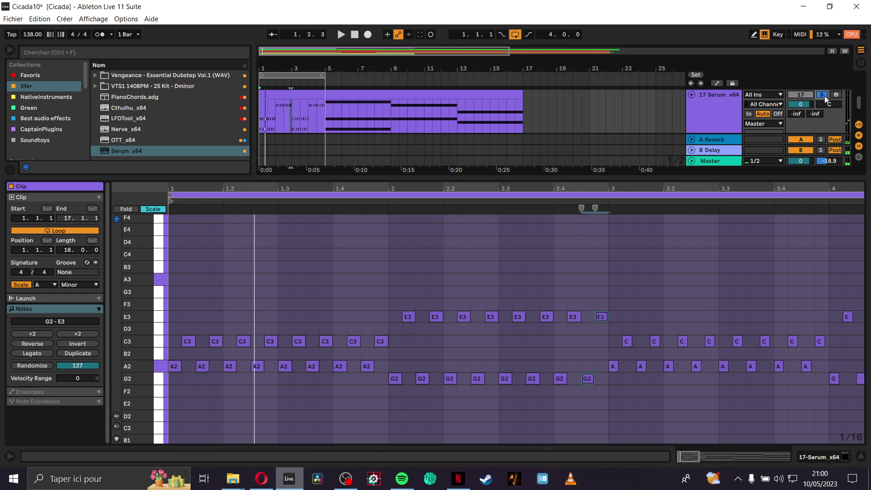
click(801, 95)
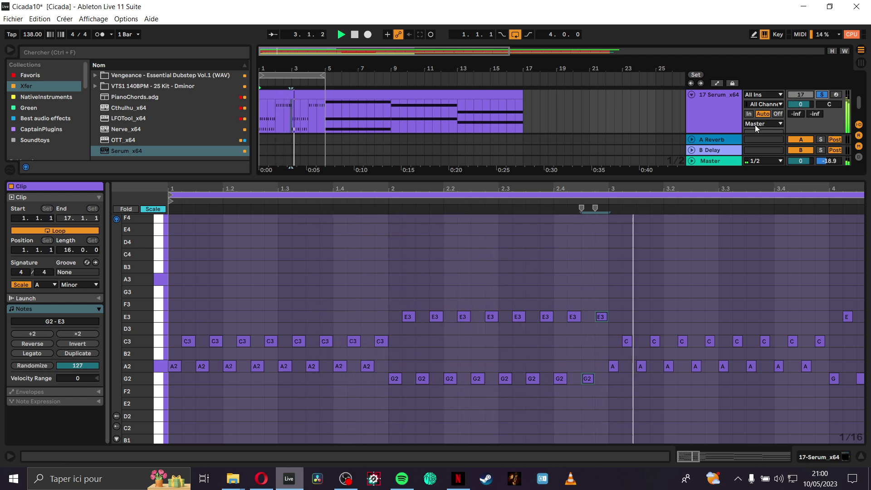
drag(606, 398, 170, 307)
key(ctrl+d)
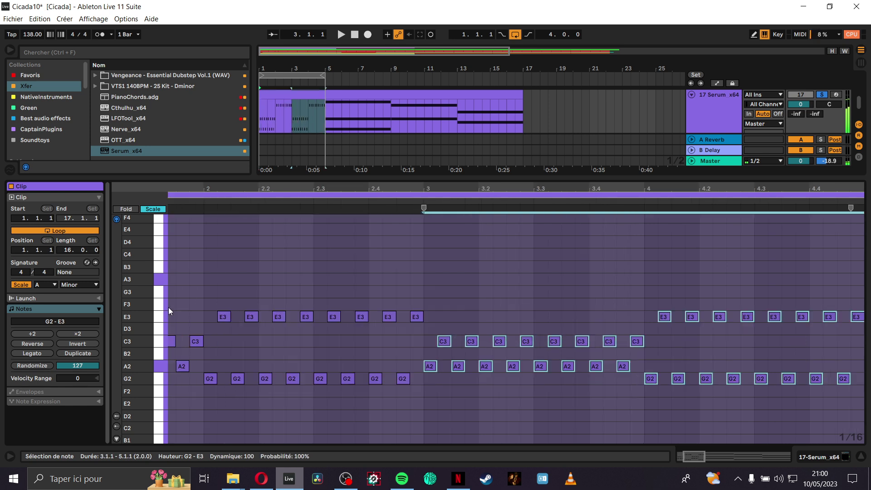
key(space)
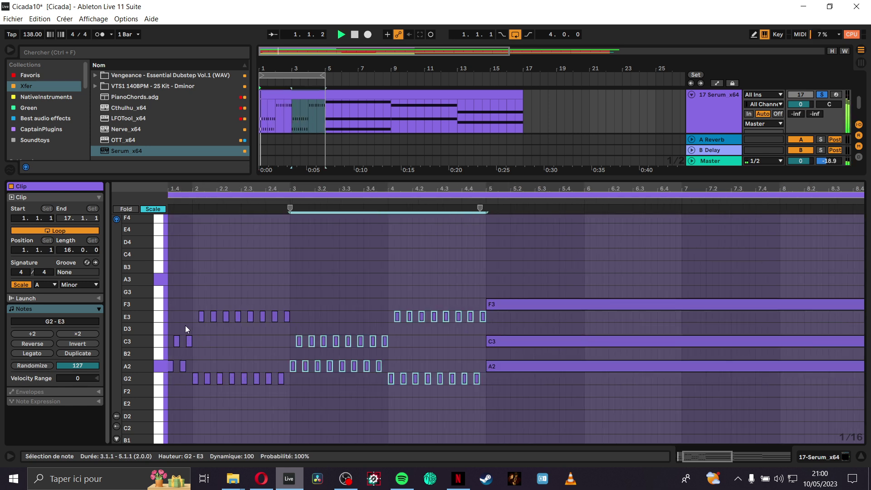
key(minus)
key(plus)
key(space)
Step: Delete bar 1's notes from 1.1.3 onward, keeping only the first A2–C3 pair
key(minus)
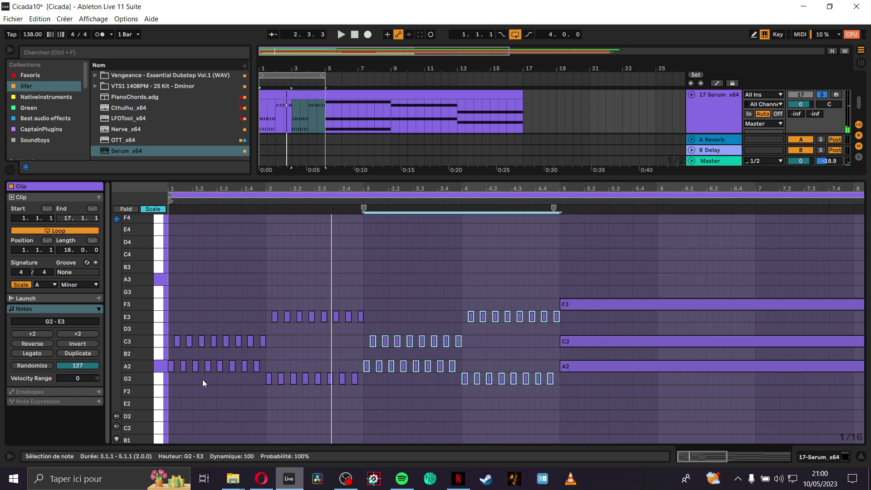
click(194, 381)
drag(184, 380, 259, 325)
key(Delete)
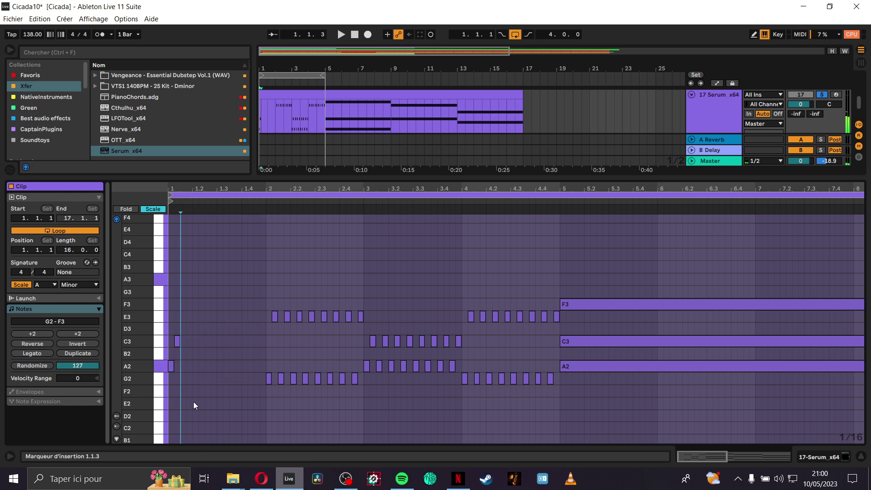
Step: Select the A2–C3 pair with a three-sixteenth span, duplicate it five times across bar 1, and listen to the rhythm
scroll(195, 391, down, 1)
key(space)
key(plus)
key(plus)
key(plus)
key(space)
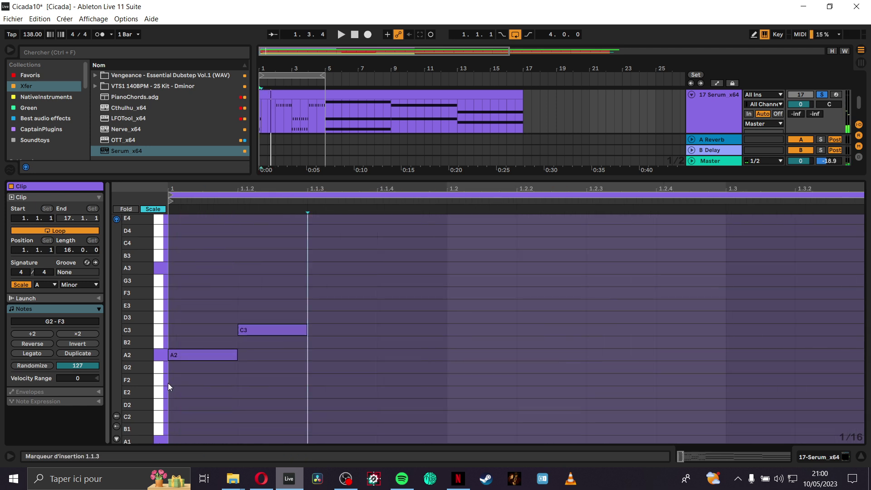
drag(178, 382, 377, 303)
key(minus)
key(minus)
key(minus)
key(minus)
key(ctrl+d)
key(ctrl+d)
key(ctrl+d)
key(ctrl+d)
key(ctrl+d)
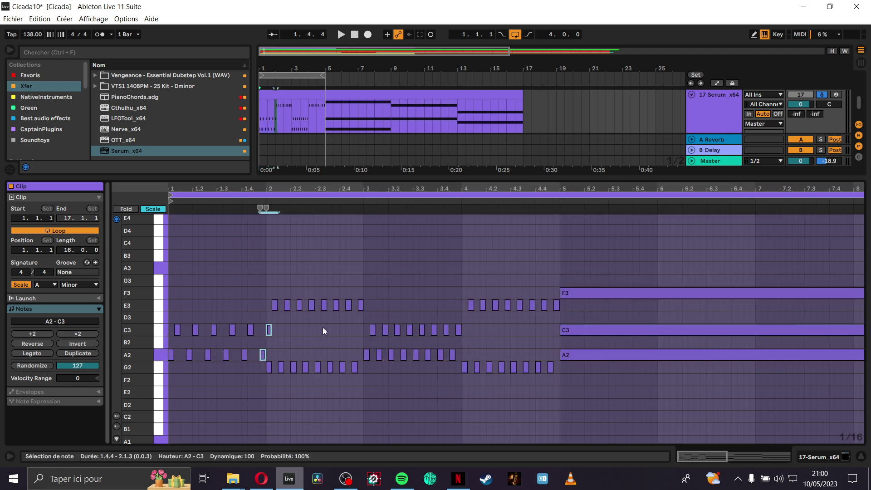
key(space)
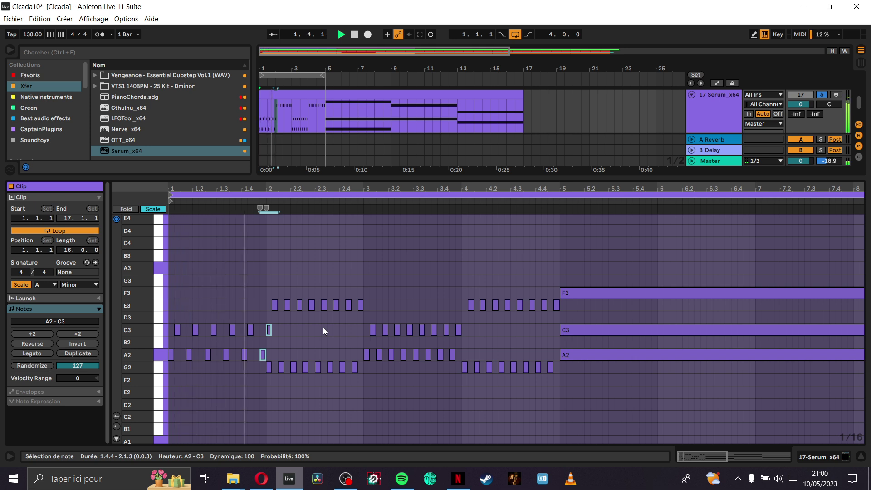
key(space)
Step: Remove the C3 and G2 notes at 2.1.1 and replace bar 2's E3 notes with a single E3 at 2.1.1
click(268, 329)
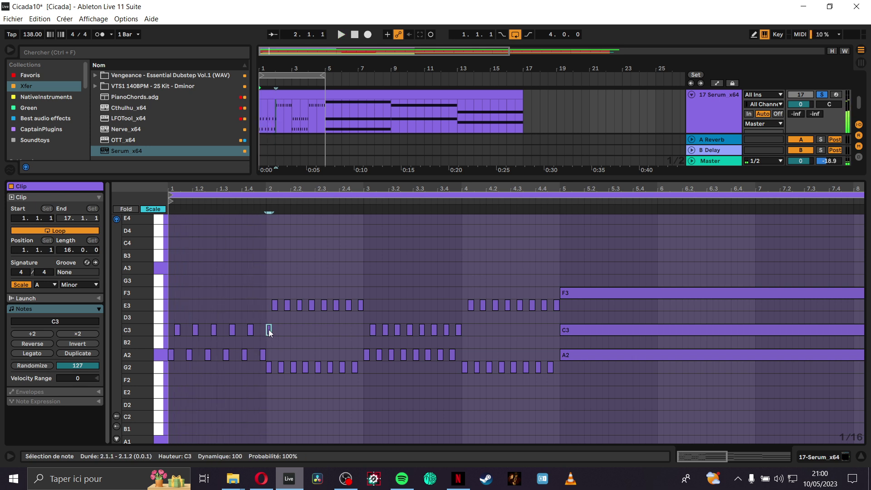
drag(269, 329, 361, 293)
key(Delete)
key(space)
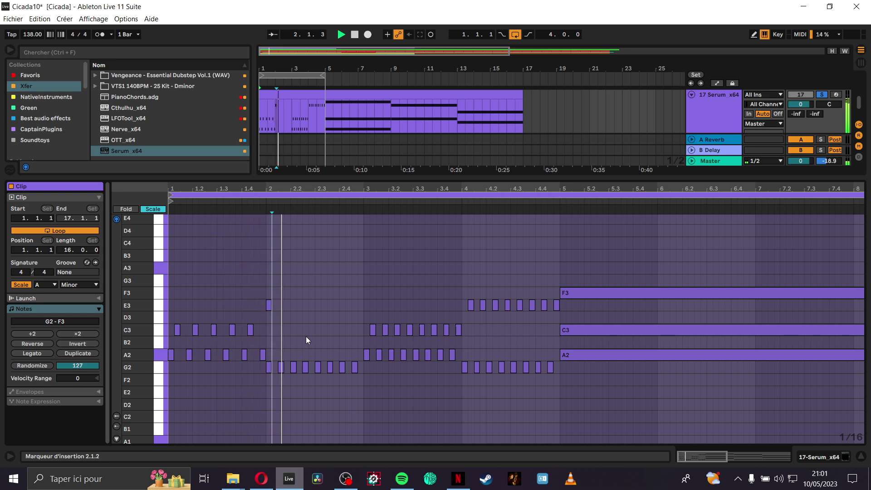
key(space)
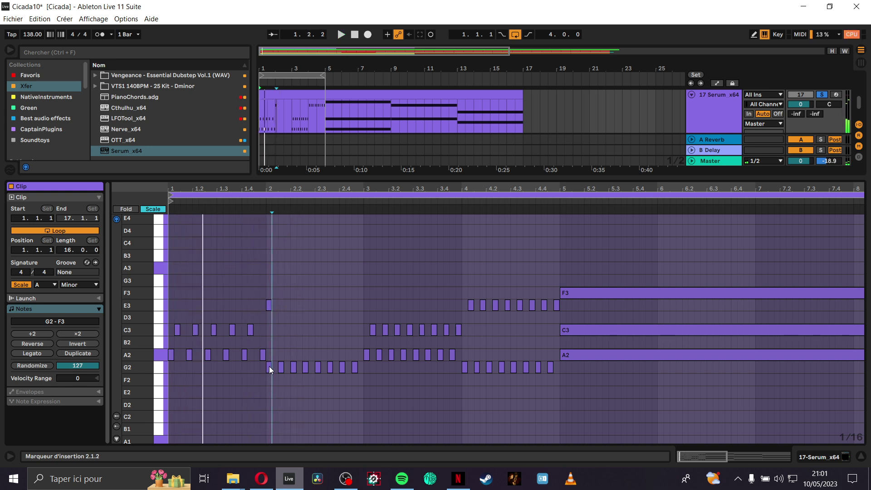
click(269, 366)
key(Delete)
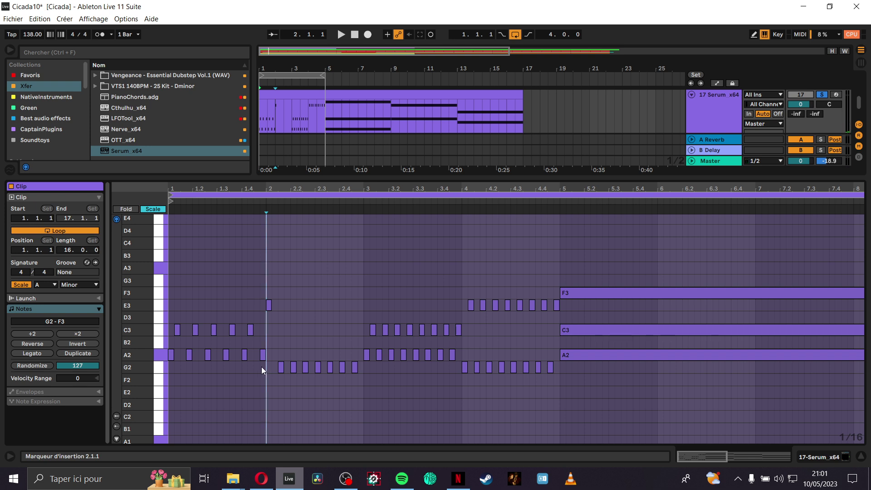
Step: Repeat the G2 note at 2.1.3 at two-sixteenth intervals to the end of bar 2 and play the pattern
scroll(261, 366, up, 3)
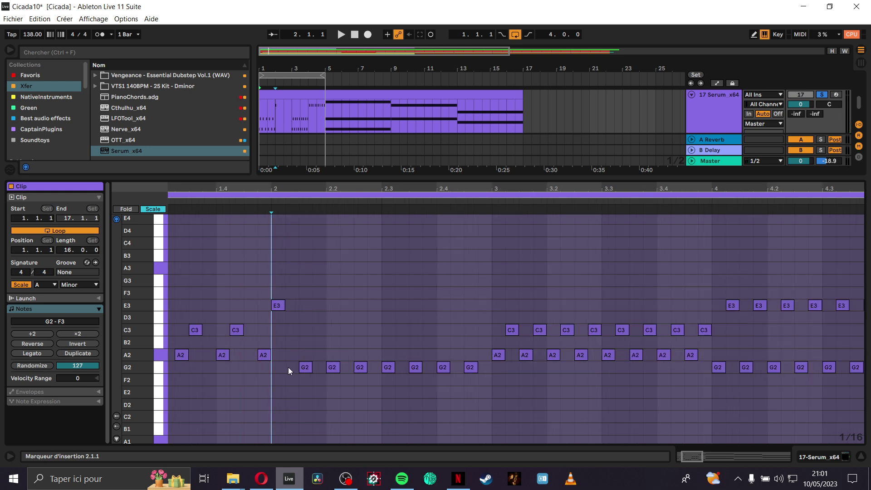
scroll(287, 367, down, 3)
click(282, 366)
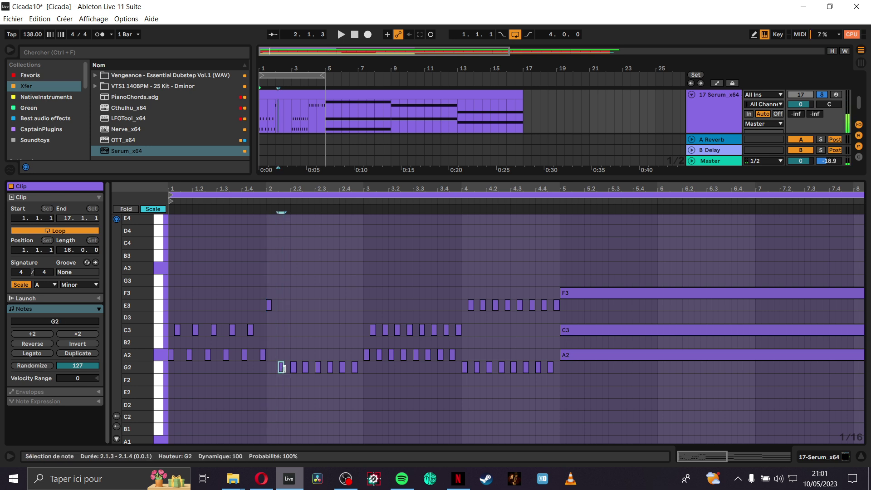
drag(284, 367, 289, 368)
key(alt+Right)
key(alt+Right)
key(alt+Right)
key(alt+Right)
key(alt+Right)
key(alt+Right)
key(space)
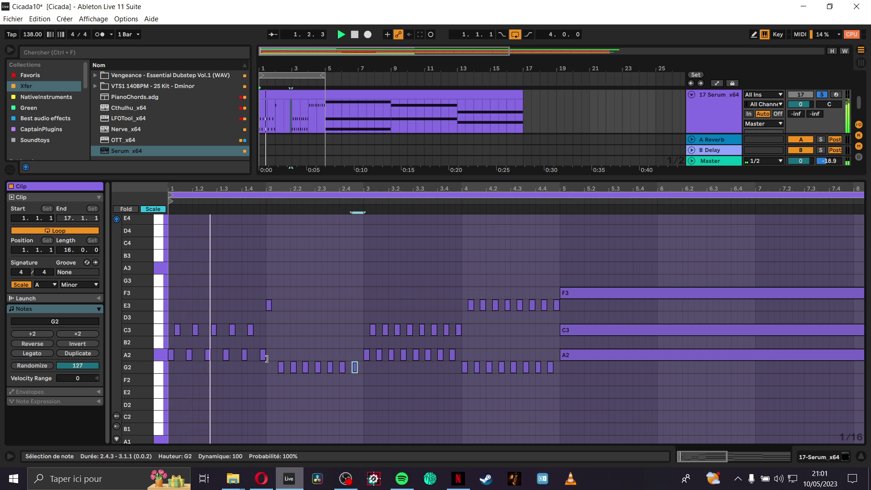
key(space)
Step: Select the E3 at 2.1.1 with a three-sixteenth span, duplicate it five times across bar 2, and listen
click(268, 305)
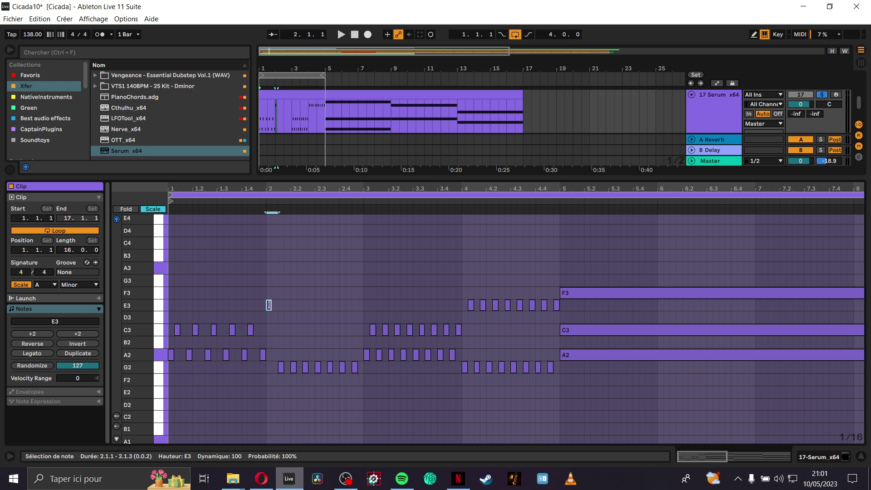
key(shift+Right)
key(ctrl+d)
key(ctrl+d)
key(ctrl+d)
key(ctrl+d)
key(ctrl+d)
key(space)
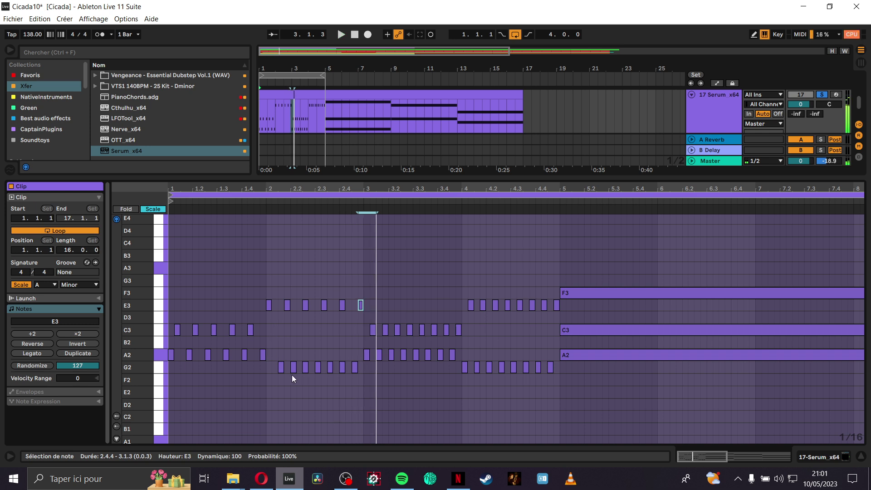
Step: Move bar 2's G2 notes one sixteenth earlier so they start at 2.1.2, and play the pattern
click(281, 368)
key(space)
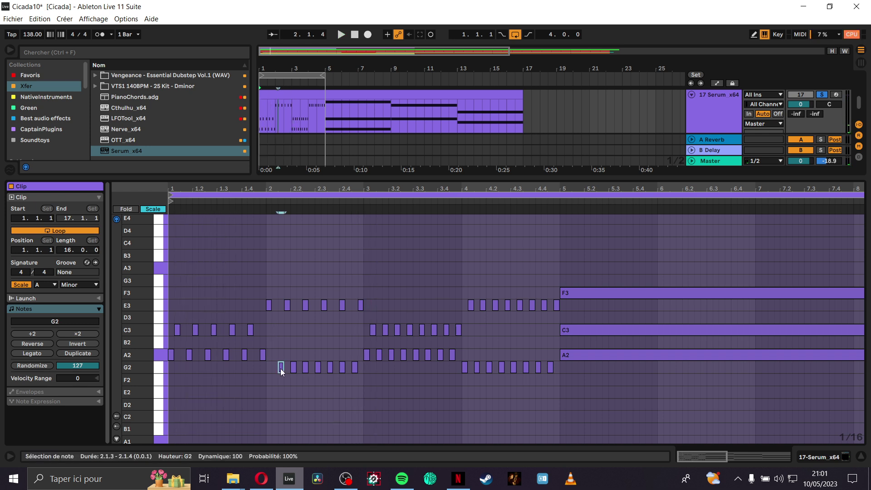
key(space)
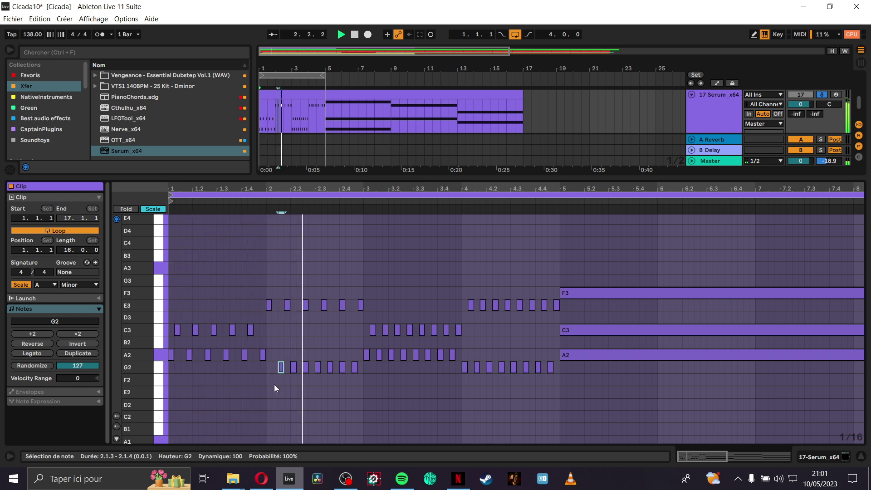
key(space)
drag(268, 372, 376, 373)
key(Left)
key(space)
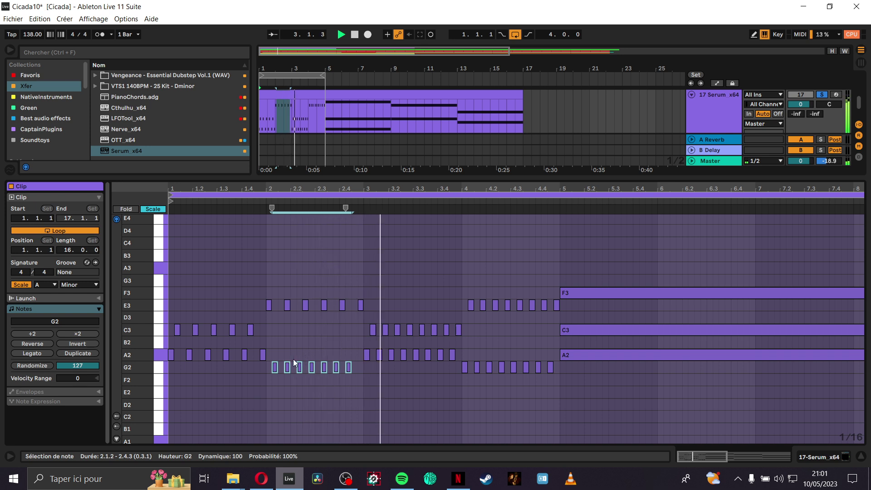
Step: Stop playback and duplicate bar 1's short A2 and C3 notes into bar 2
scroll(290, 355, down, 2)
key(space)
ctrl+scroll(182, 343, up, 3)
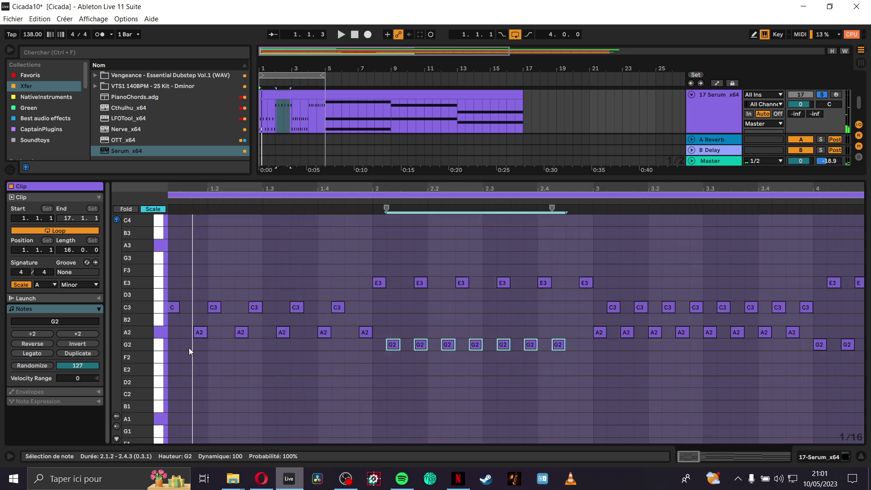
ctrl+scroll(186, 346, down, 3)
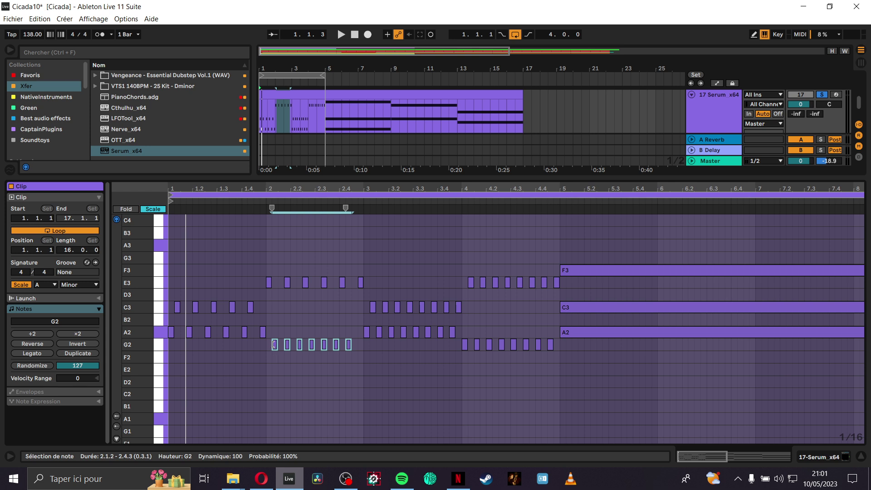
drag(170, 342, 267, 304)
key(ctrl+d)
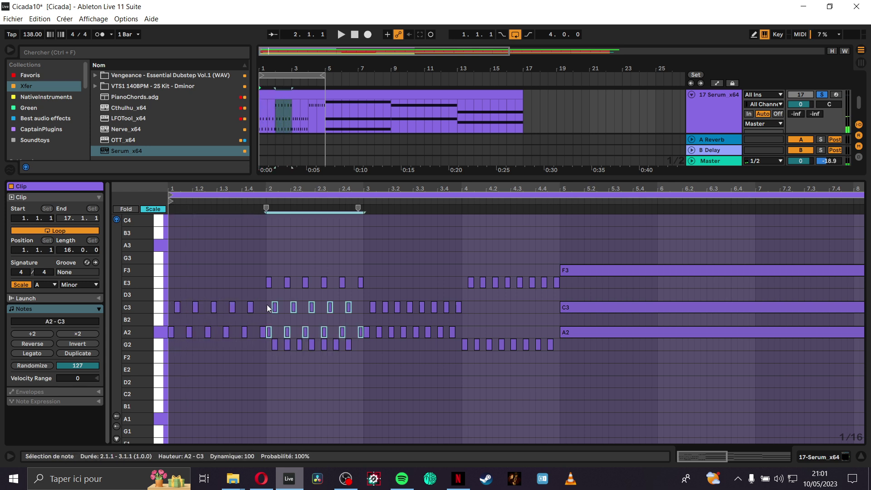
Step: Delete bar 2's original G2 notes and move the copied A2 notes there down to G2
drag(268, 347, 357, 347)
key(Delete)
click(271, 343)
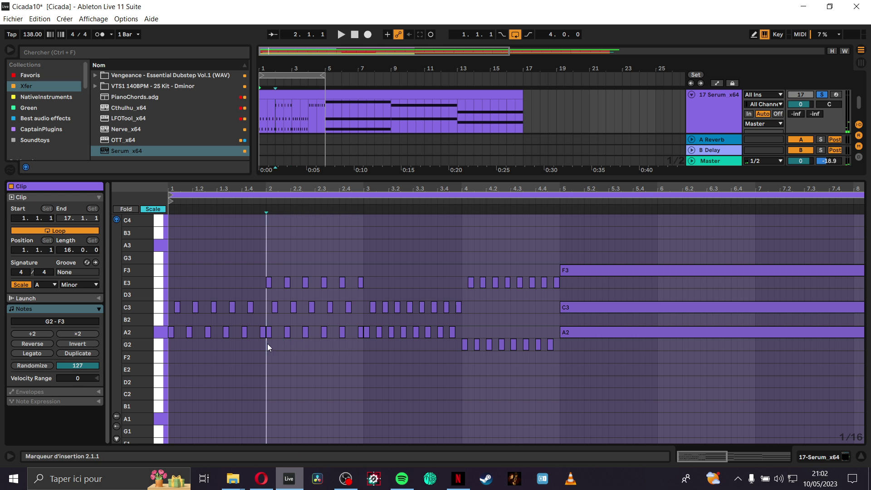
drag(271, 343, 359, 329)
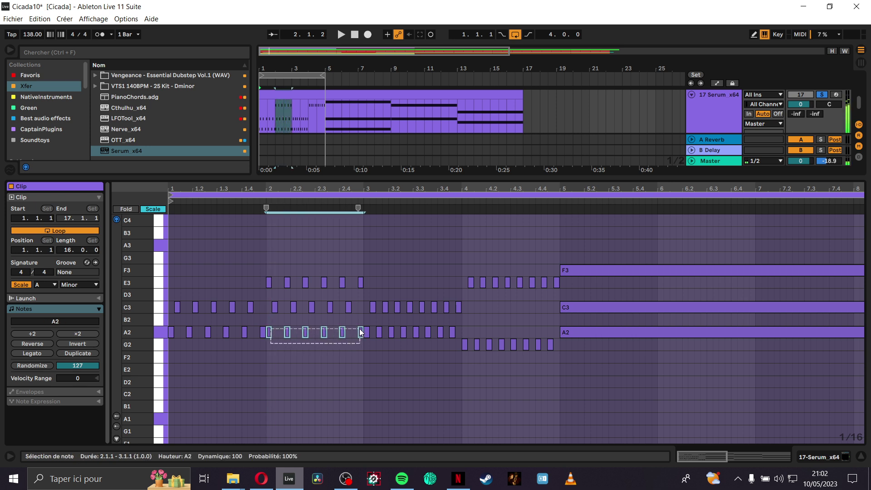
key(Down)
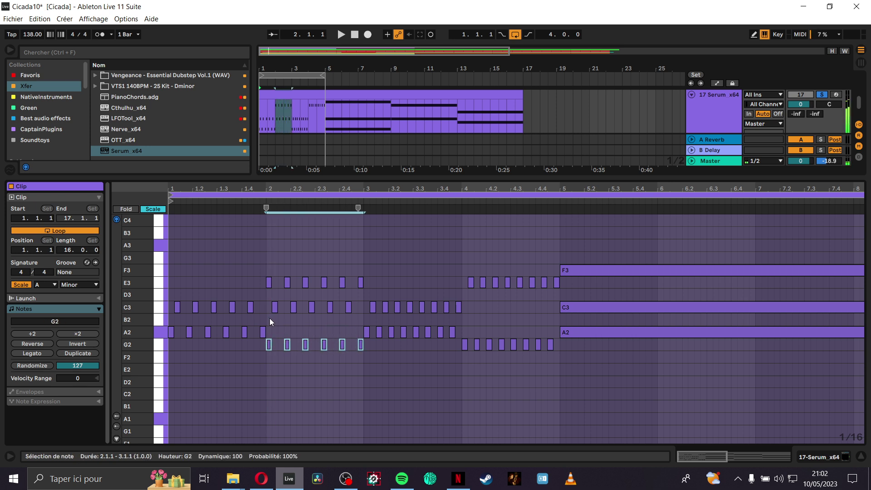
drag(270, 313, 351, 309)
key(Up)
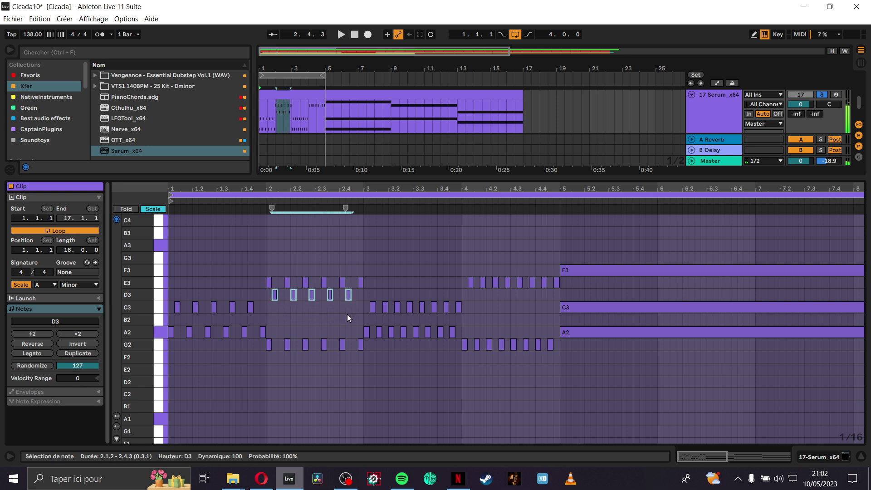
key(Down)
drag(380, 280, 264, 277)
key(Delete)
drag(269, 307, 350, 304)
key(Up)
key(Up)
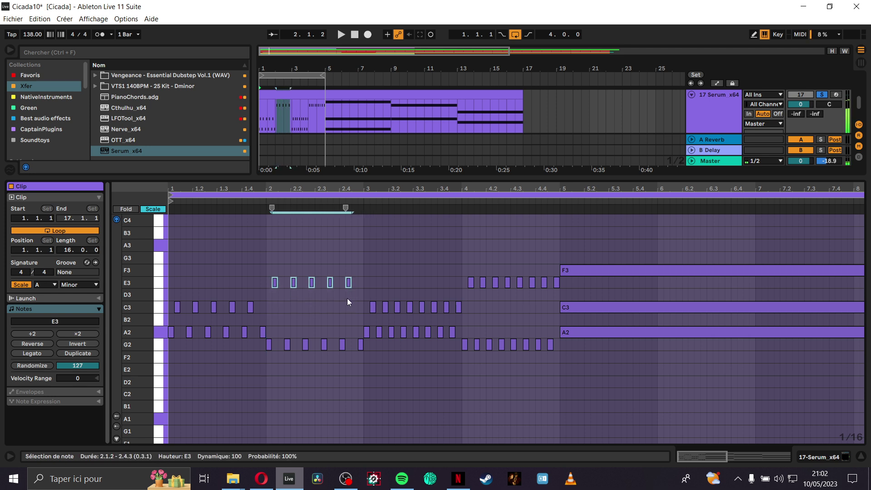
key(ctrl+z)
key(ctrl+z)
key(ctrl+z)
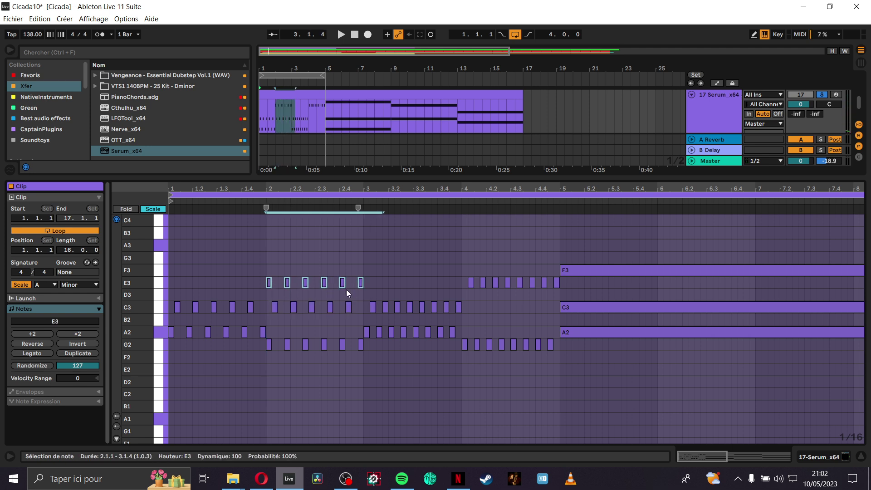
Step: Delete bar 2's original E3 notes, move its C3 notes up to E3, and play the pattern
key(Delete)
drag(270, 297, 356, 305)
key(Up)
key(Up)
key(space)
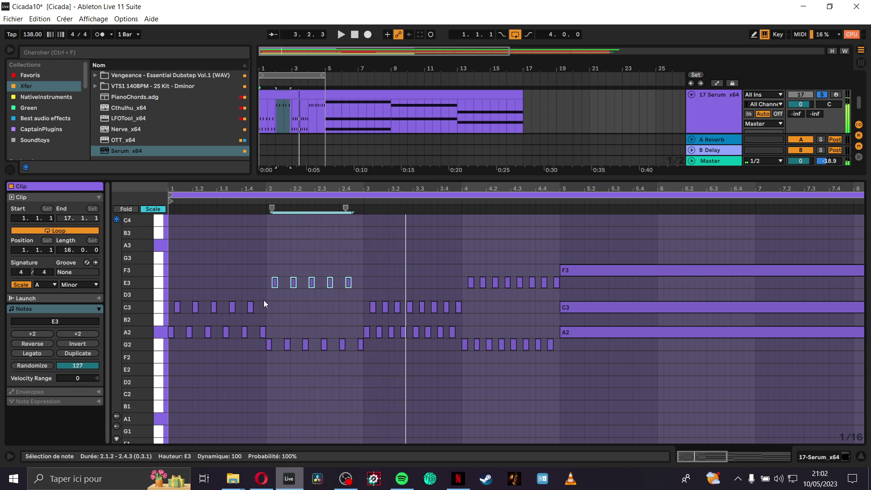
key(space)
Step: Replace the short notes in bars 3 and 4 with a duplicate of the bars 1–2 pattern, and play it
mouse_move(364, 358)
mouse_down()
mouse_move(478, 344)
mouse_move(554, 254)
mouse_up()
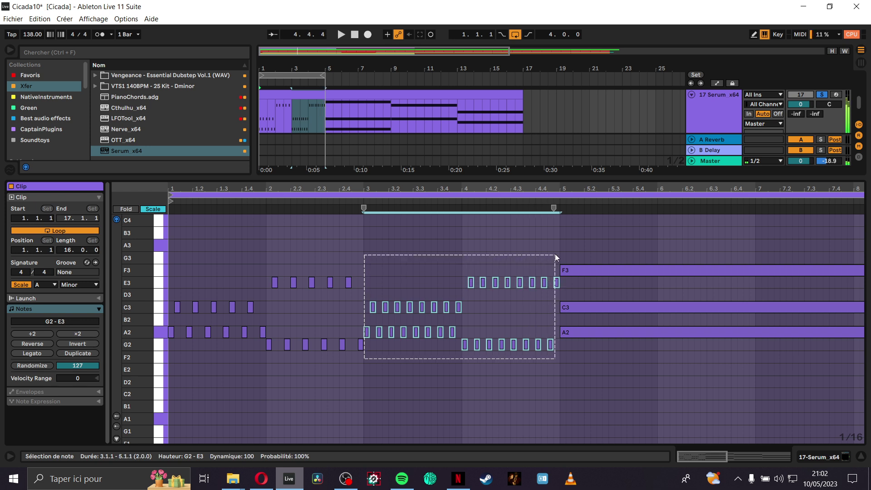
key(Delete)
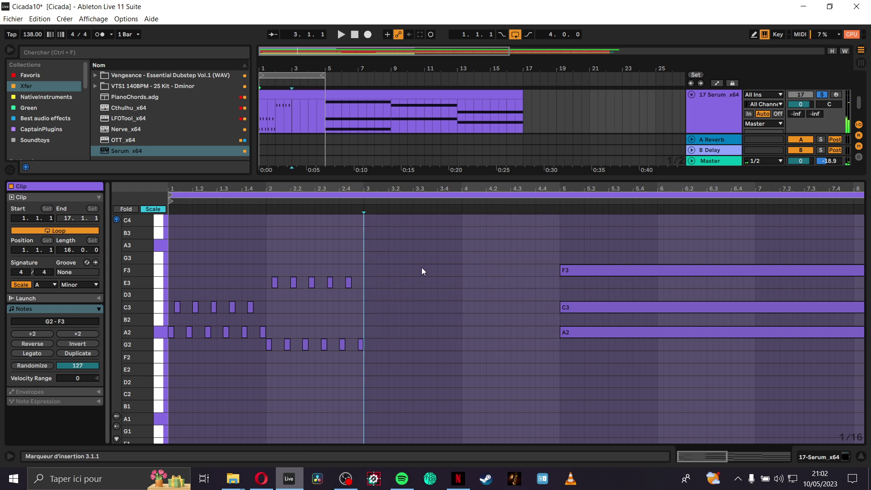
click(166, 285)
drag(174, 282, 364, 378)
key(ctrl+d)
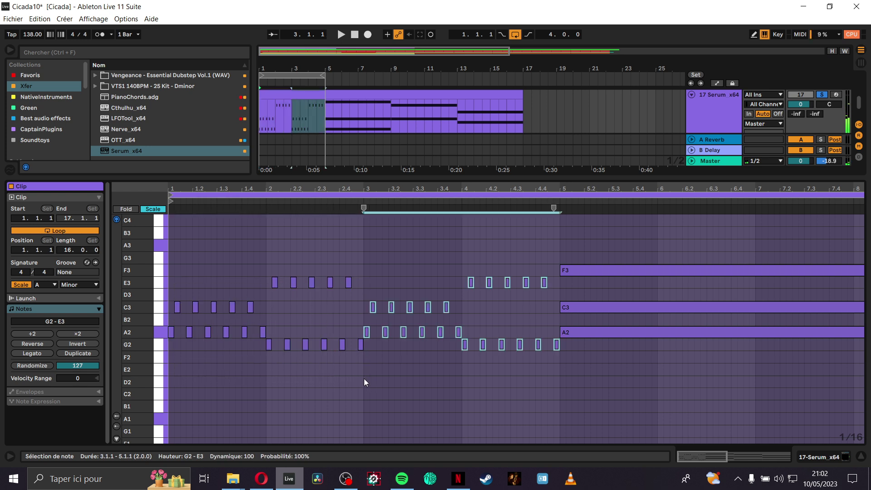
key(space)
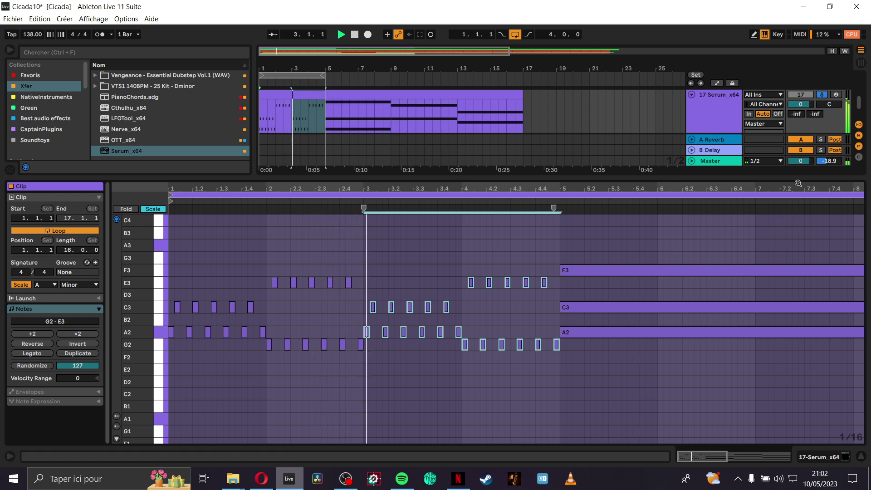
Step: Play the pattern and turn off the Serum track's solo to hear it in the full mix
click(823, 96)
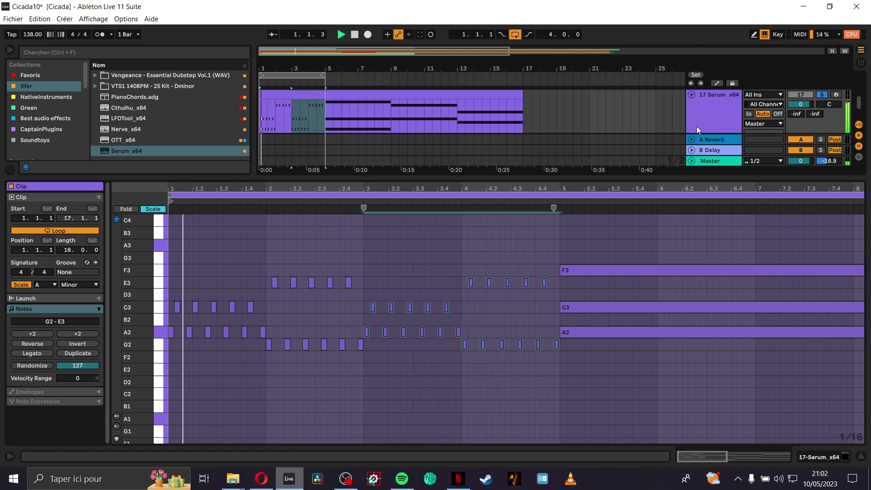
key(space)
key(space)
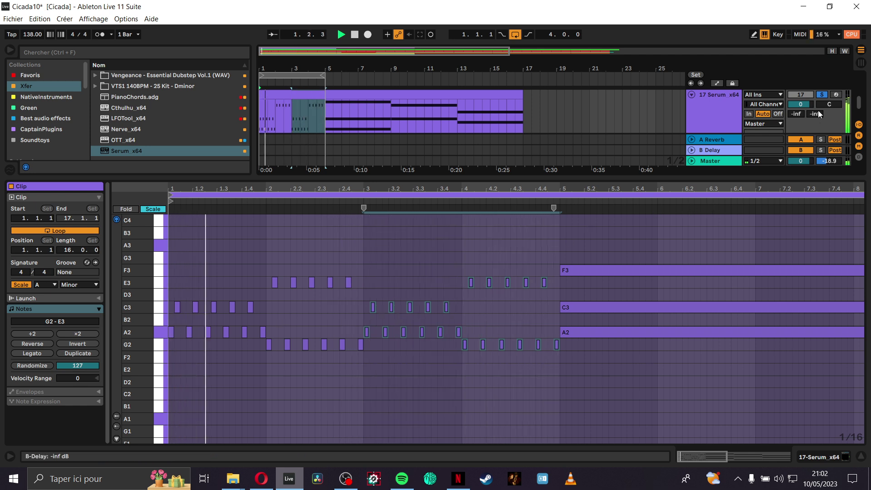
click(822, 94)
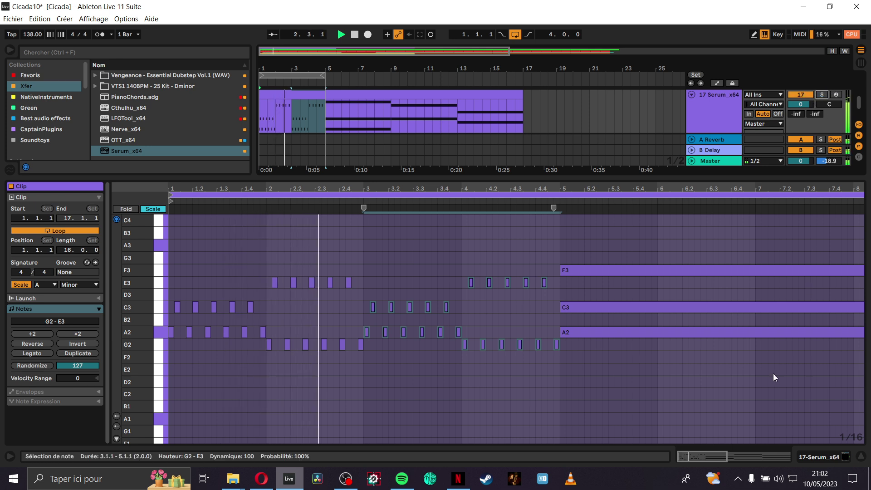
Step: Open the Serum synth, enable OSC B while trying its filter routing, and solo the Serum track
click(812, 456)
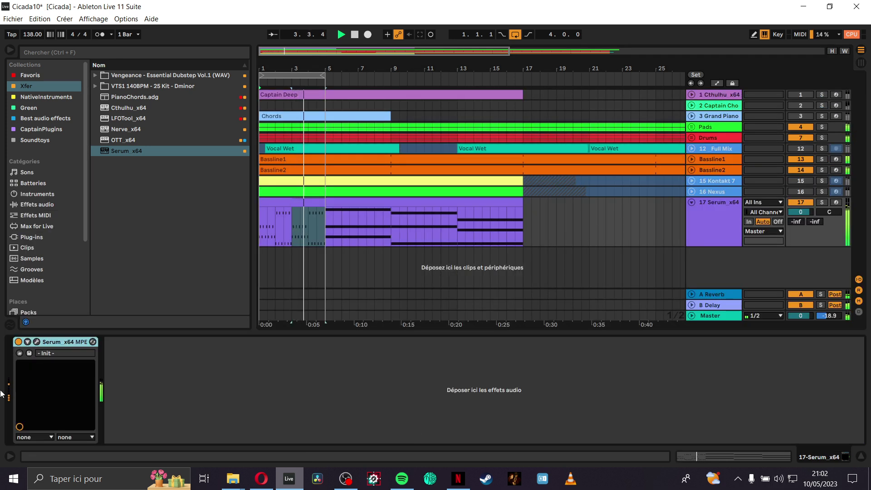
click(36, 342)
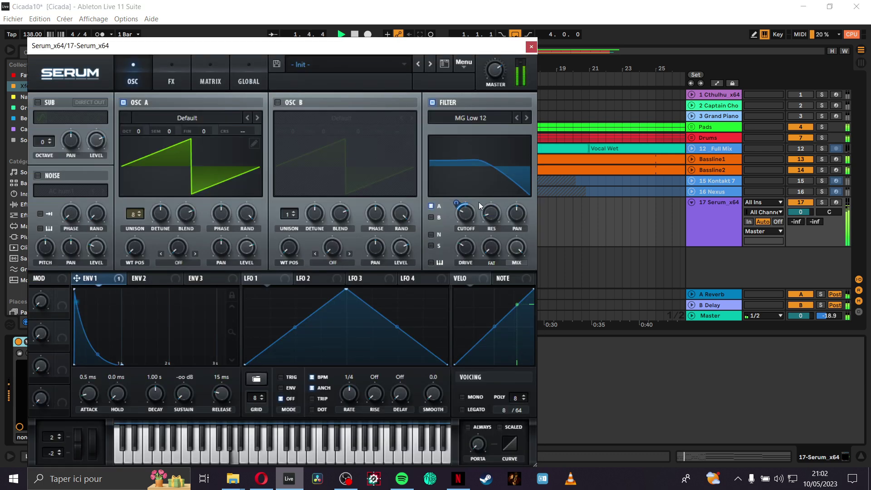
click(431, 217)
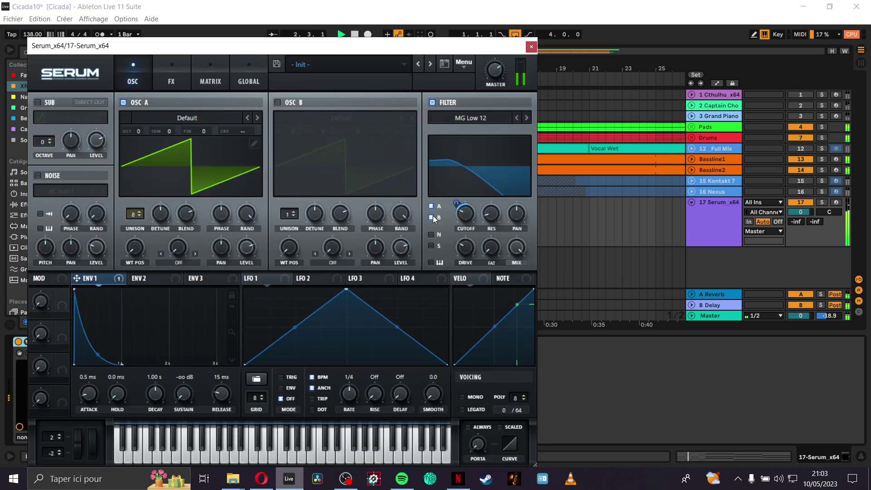
click(277, 102)
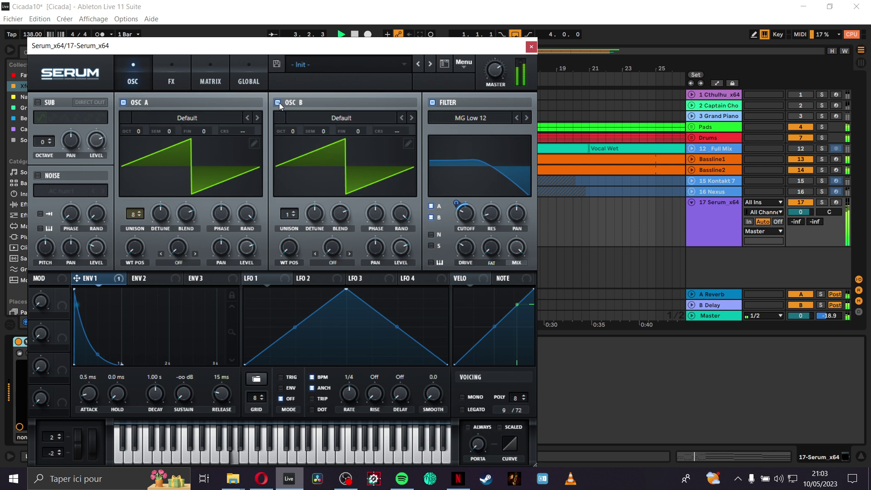
click(821, 202)
click(431, 218)
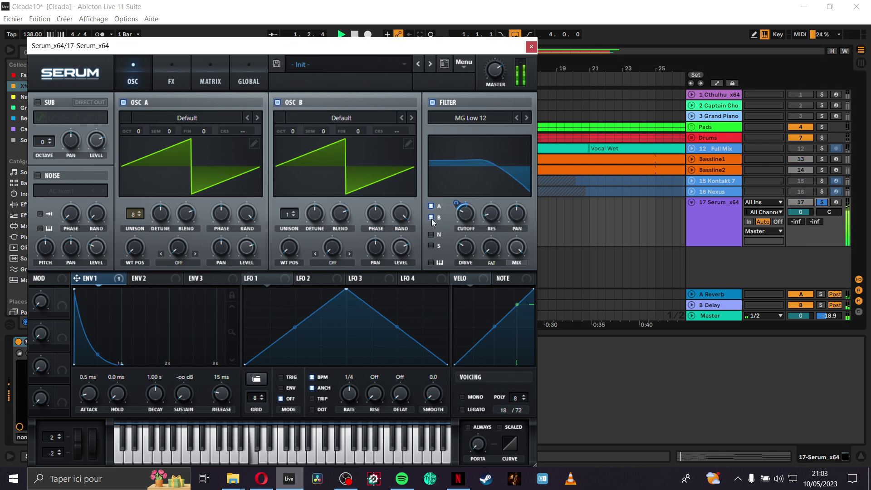
Step: Set OSC B's unison to 4 voices and both oscillators' octave to -1
click(290, 215)
drag(291, 215, 298, 192)
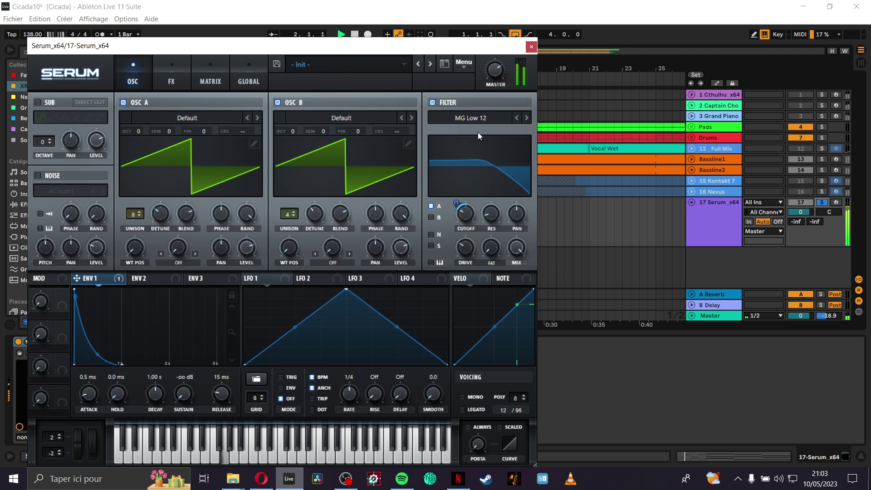
drag(136, 131, 135, 144)
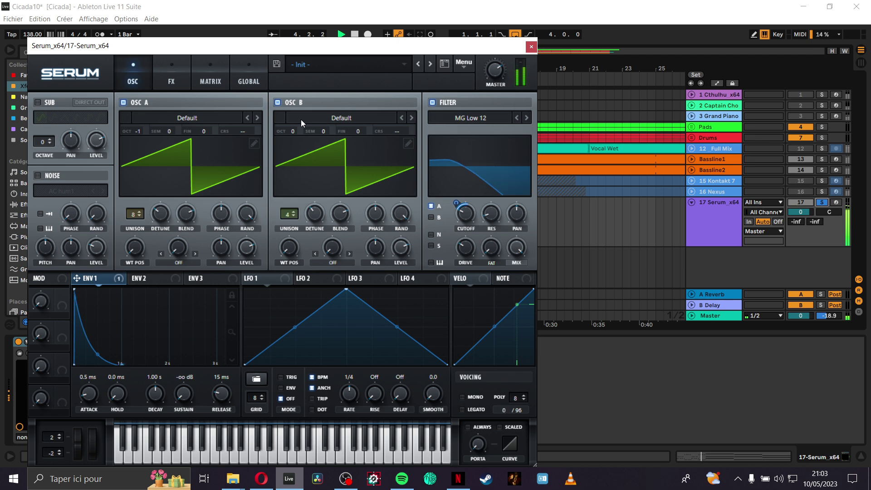
drag(291, 131, 288, 158)
mouse_move(139, 131)
mouse_down()
mouse_move(140, 124)
mouse_move(141, 132)
mouse_up()
drag(291, 131, 331, 119)
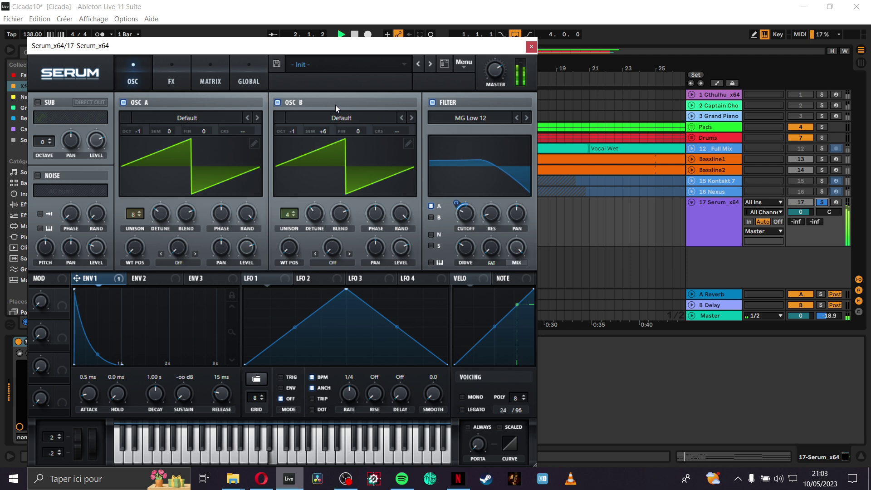
Step: Set OSC B's semitone offset to 0
double_click(327, 131)
key(Return)
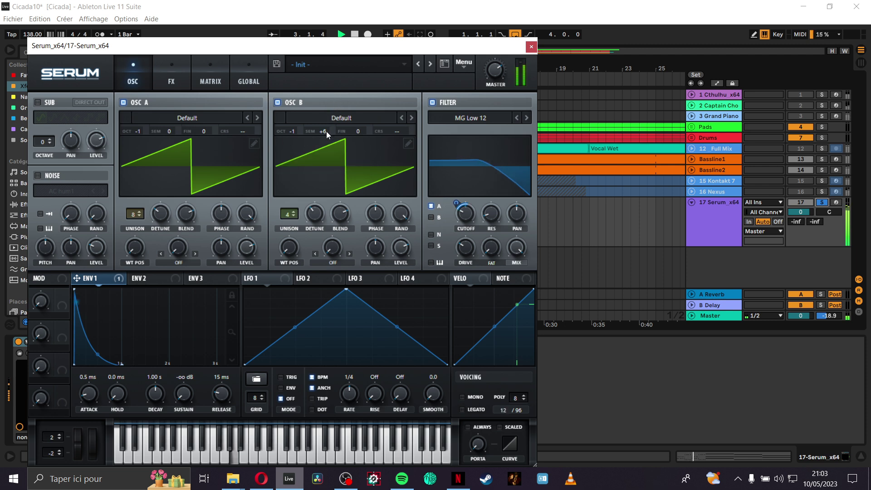
text(0)
key(Return)
Step: Disable the Distortion effect in Serum, enable Chorus in its place, and adjust the chorus mix
click(163, 79)
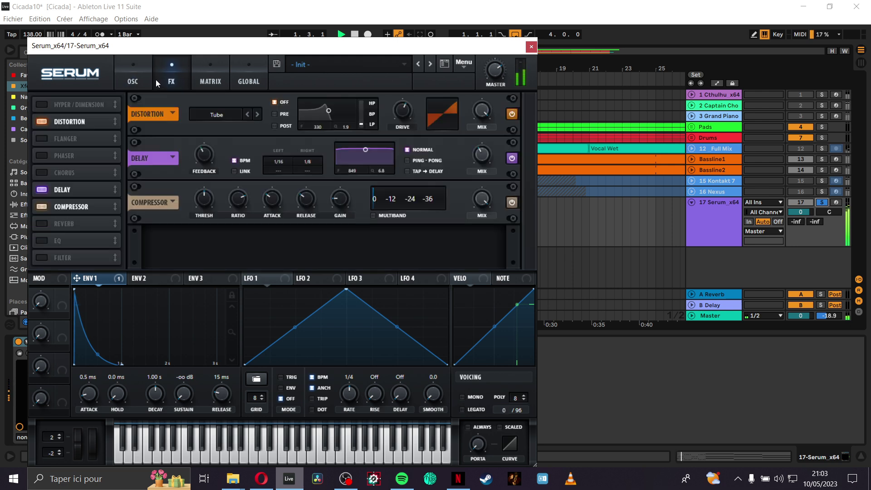
click(40, 122)
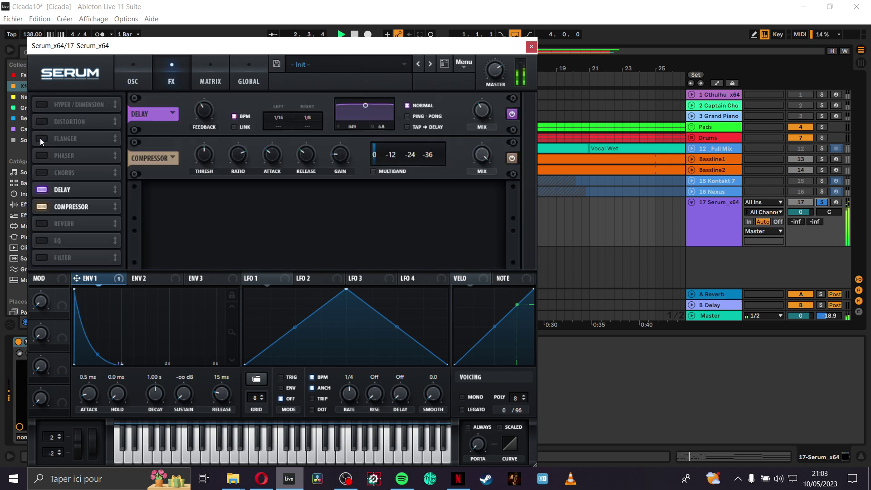
click(44, 173)
mouse_move(478, 108)
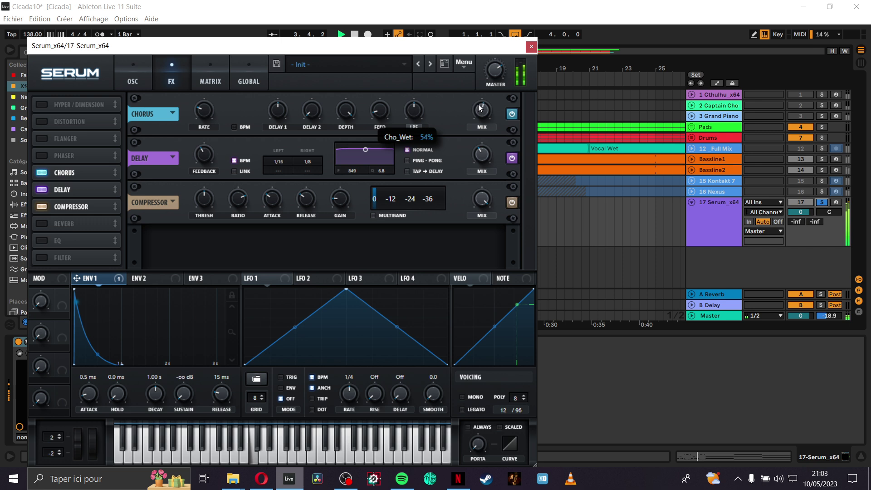
drag(484, 97, 484, 106)
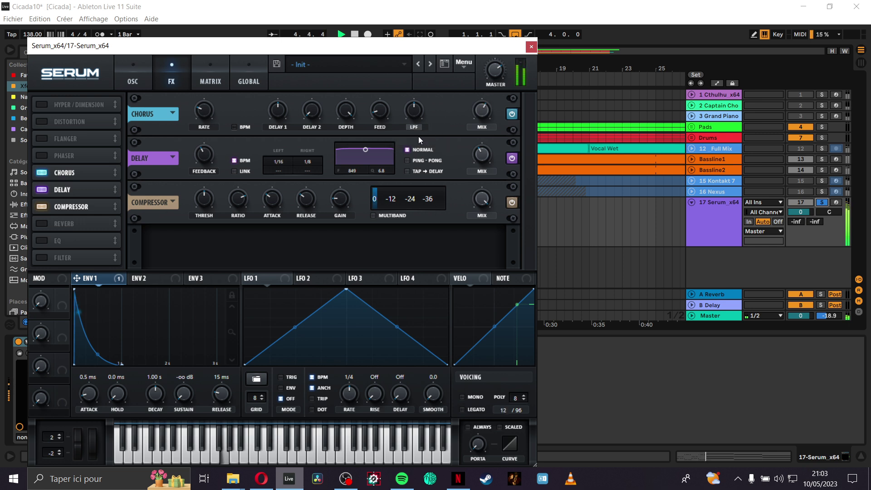
Step: Switch Serum's delay to ping-pong mode and set its right delay time to 1/16
click(417, 159)
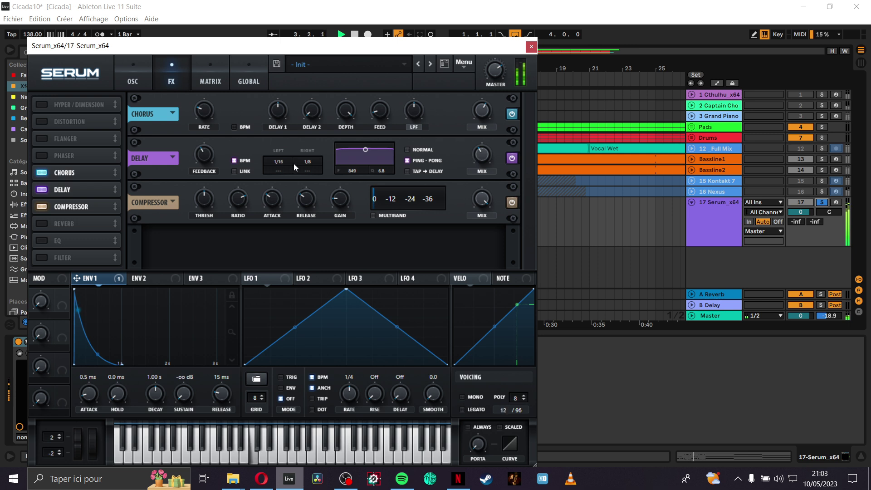
drag(306, 163, 304, 172)
Step: Adjust the compressor's gain and try its multiband mode, ending with multiband off
mouse_move(327, 203)
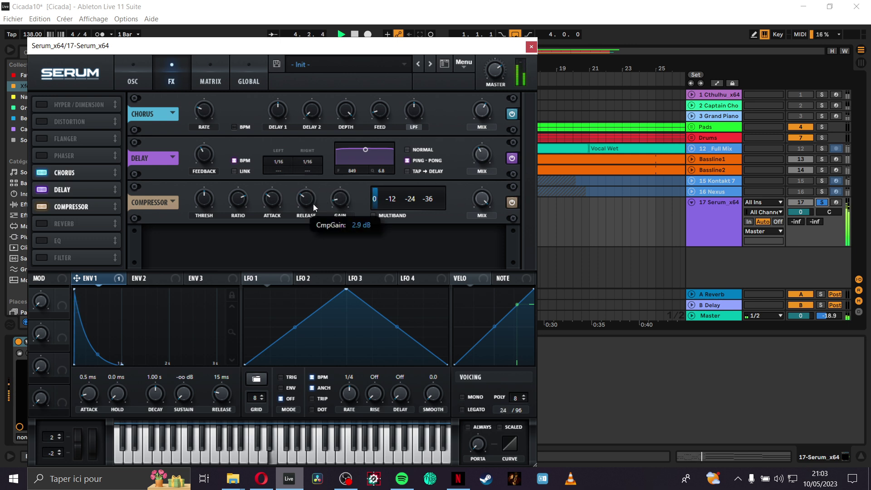
drag(339, 186, 337, 192)
click(374, 215)
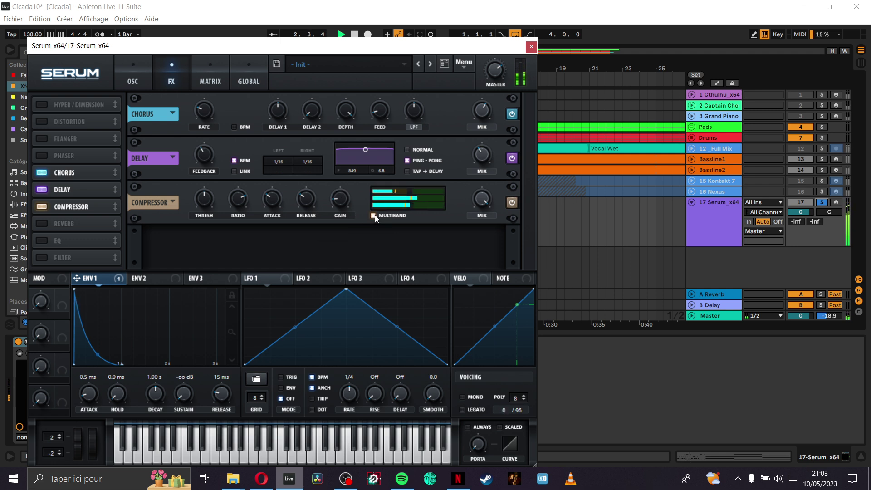
click(373, 215)
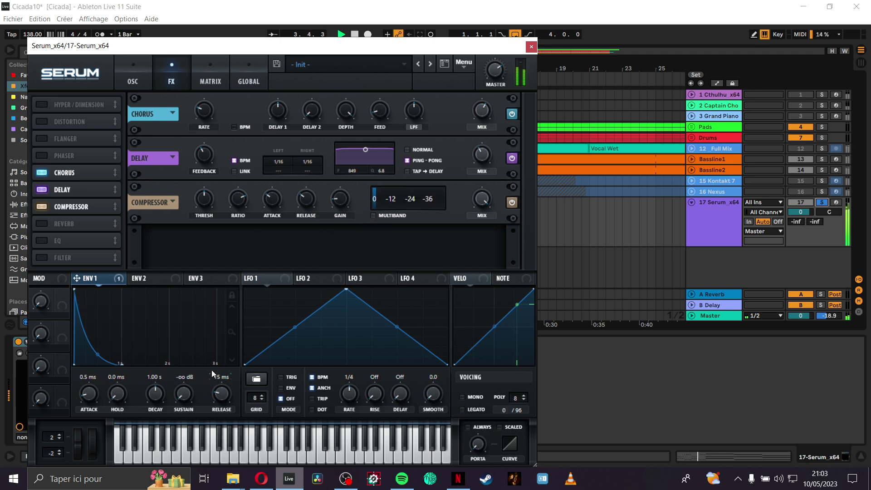
Step: Set envelope 1's release to 290 ms
drag(219, 398, 222, 378)
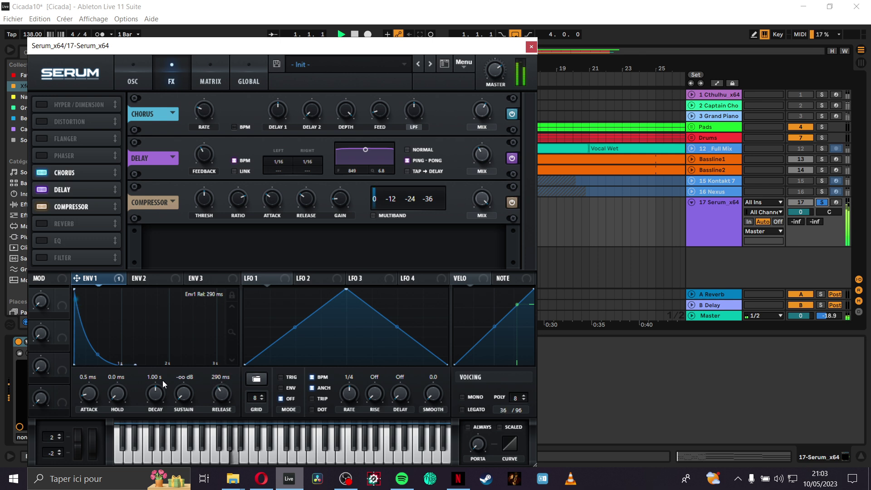
Step: Set envelope 1's decay to 695 ms in Serum and compare the sound with oscillator B off and on
drag(157, 395, 156, 400)
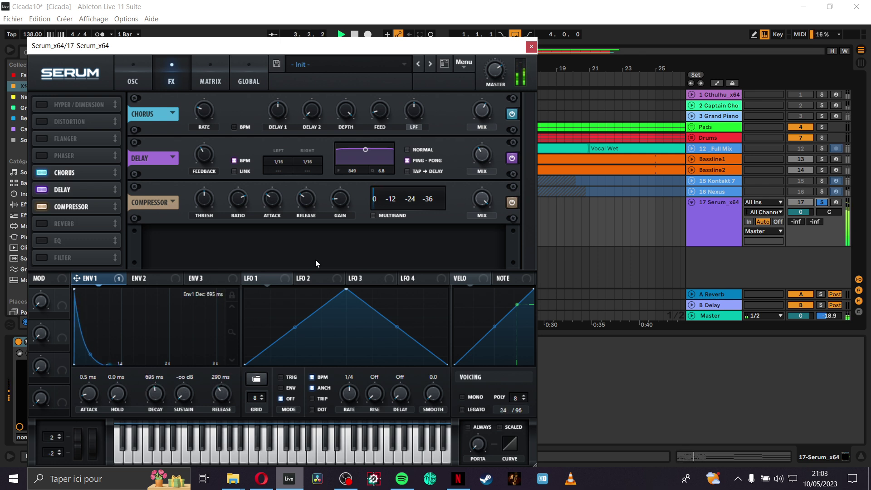
click(134, 70)
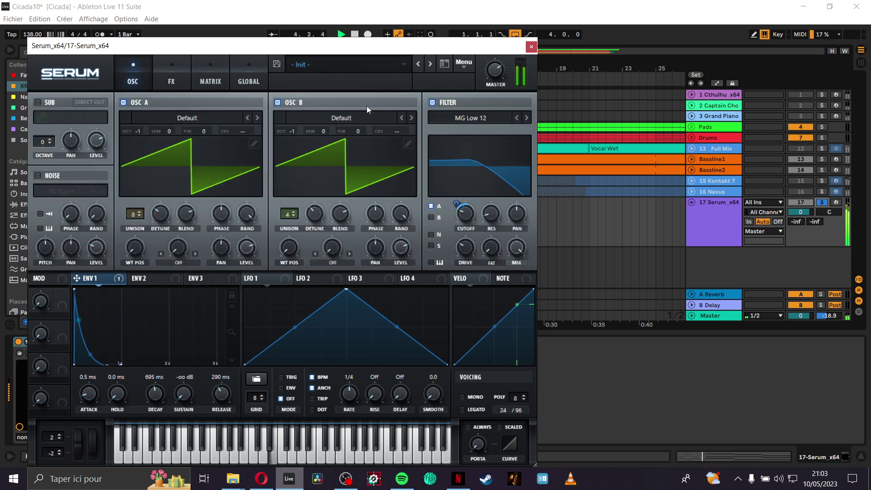
click(277, 102)
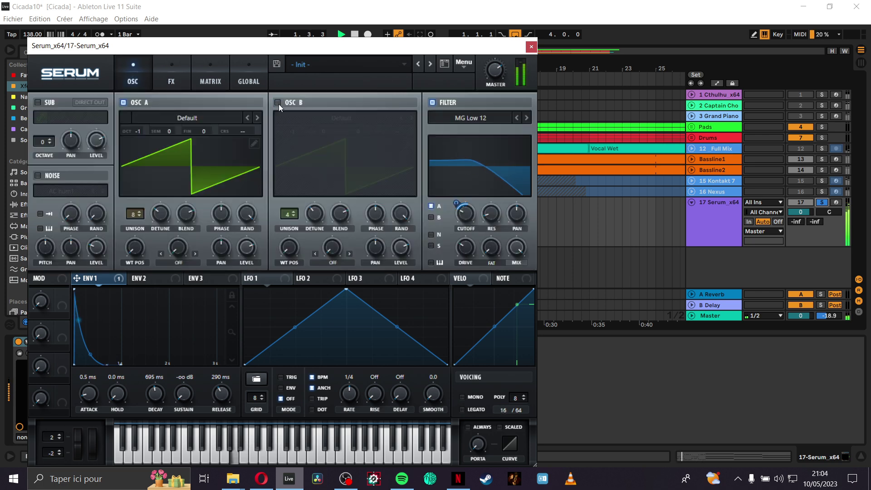
click(277, 102)
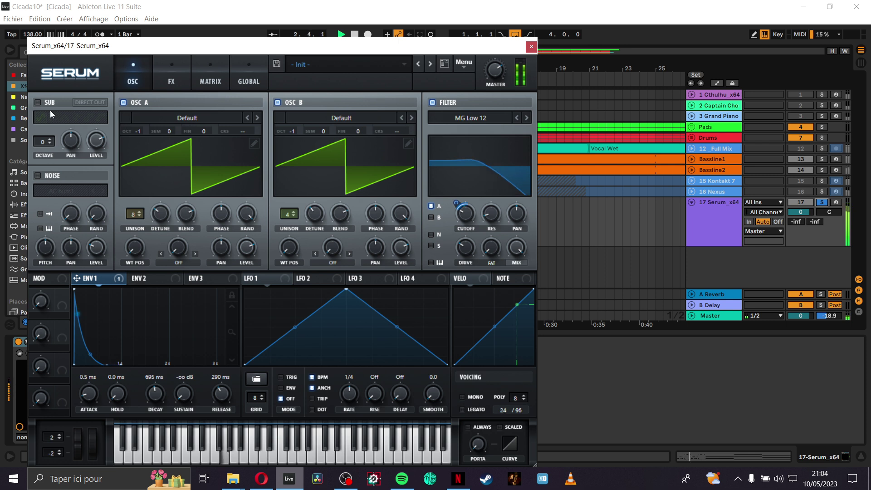
Step: Enable Serum's sub oscillator as a direct-out triangle at octave -2, and unsolo the Serum track
click(36, 103)
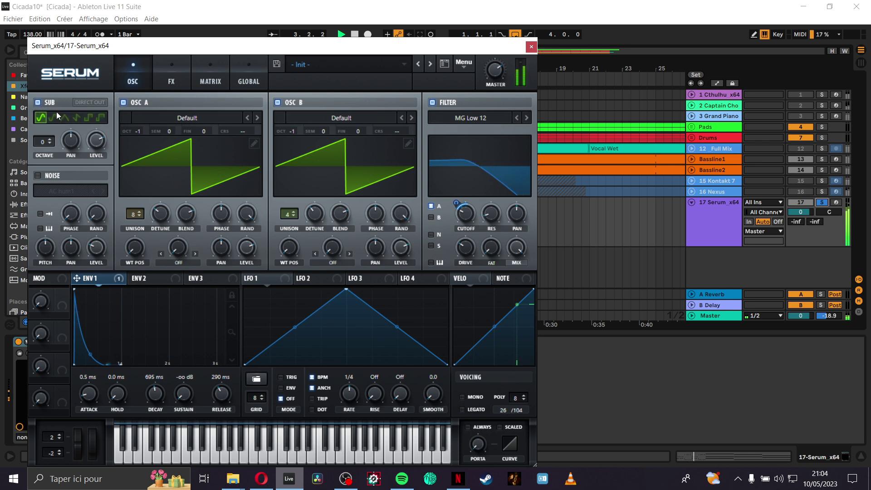
click(88, 103)
drag(41, 144, 41, 157)
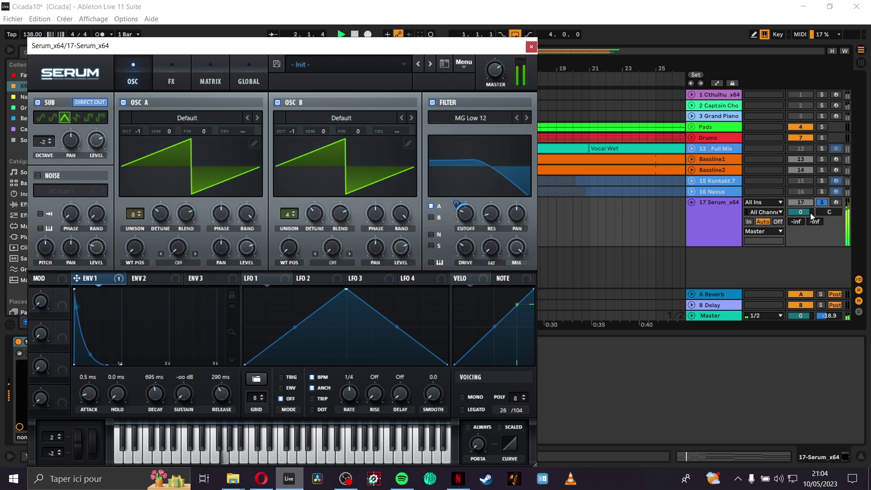
click(819, 202)
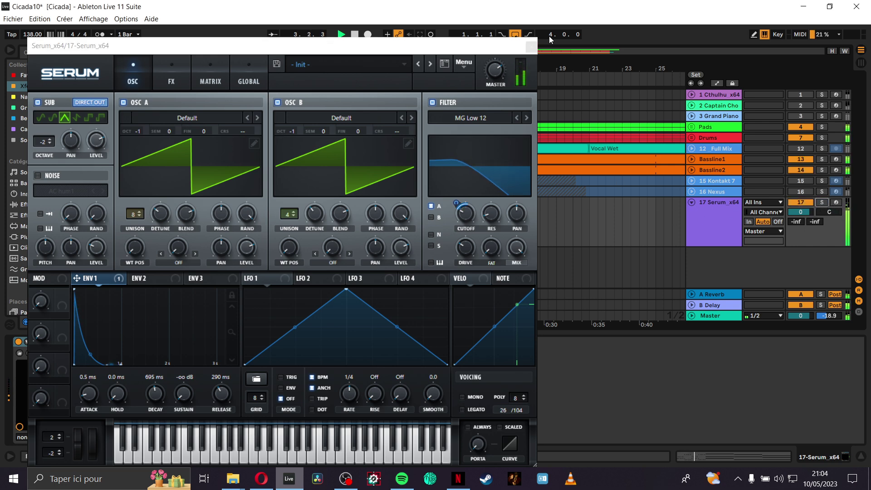
click(531, 46)
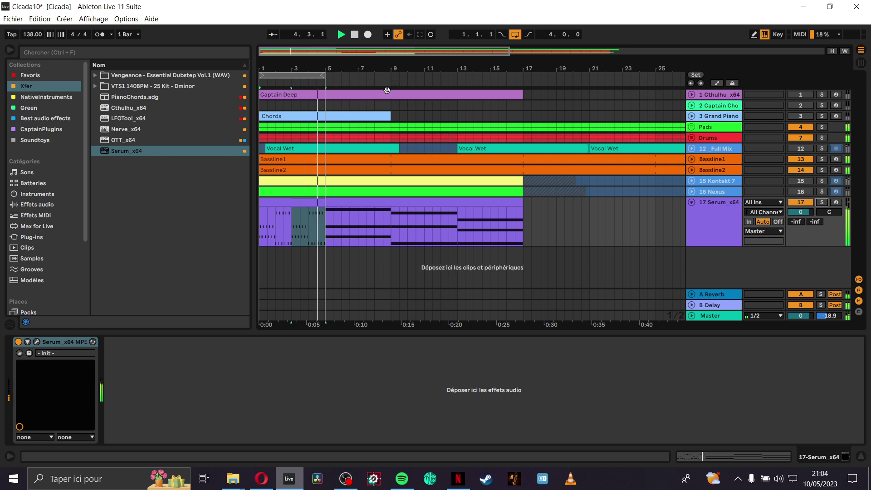
Step: Transpose the bar 3 short notes in the Serum clip, lower row to F2 and upper row to F3, and audition them soloed and in the mix
double_click(306, 220)
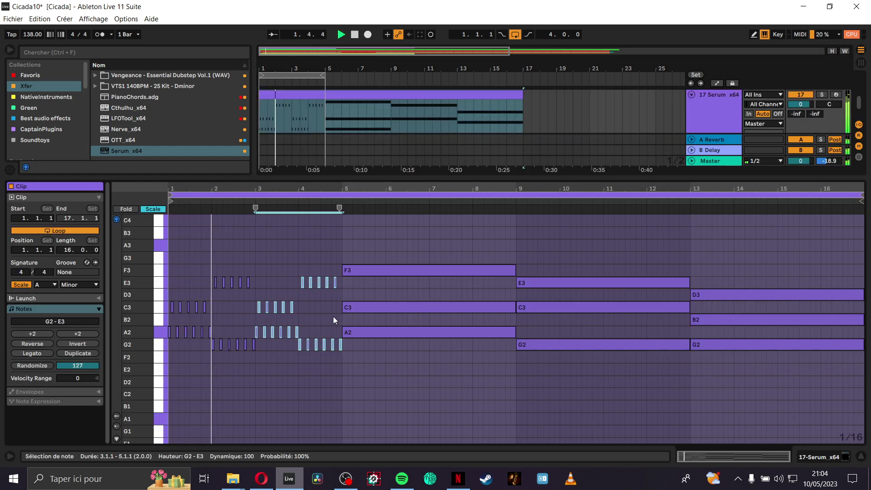
key(space)
drag(303, 330, 311, 306)
key(Down)
key(Down)
key(Down)
key(Down)
key(Up)
key(Up)
key(Up)
key(Up)
key(Up)
key(space)
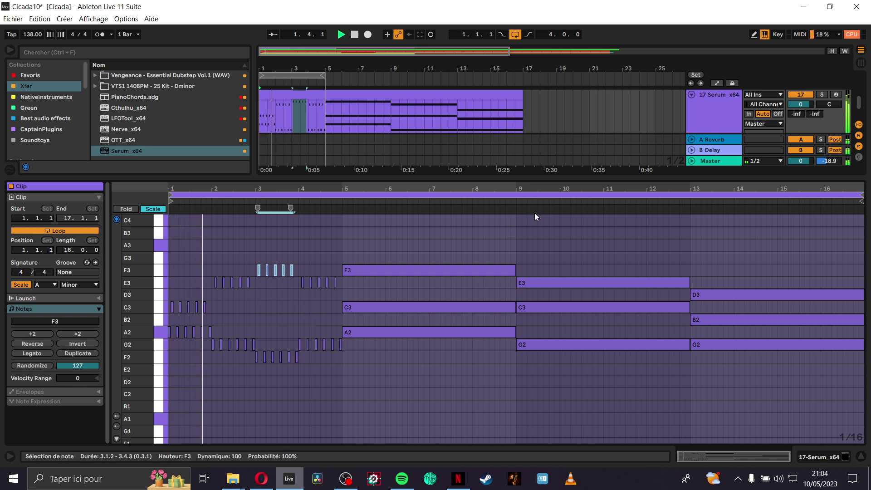
click(820, 96)
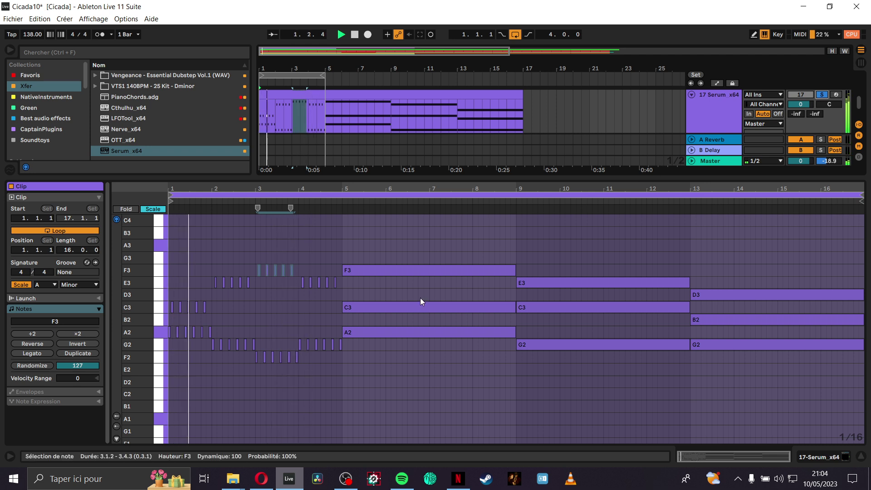
click(822, 96)
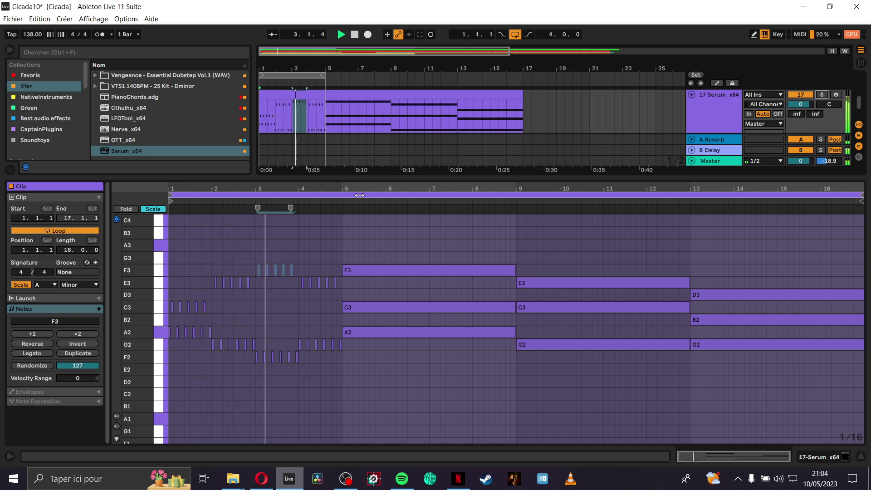
Step: Move the Kontakt 7 and Nexus tracks above the Cthulhu track at the start of the arrangement's track list
scroll(367, 169, up, 1)
scroll(709, 107, up, 3)
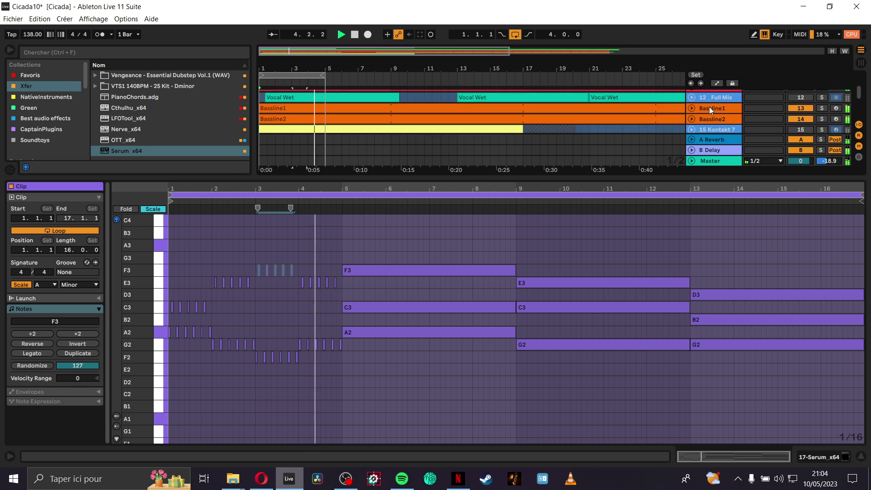
key(u)
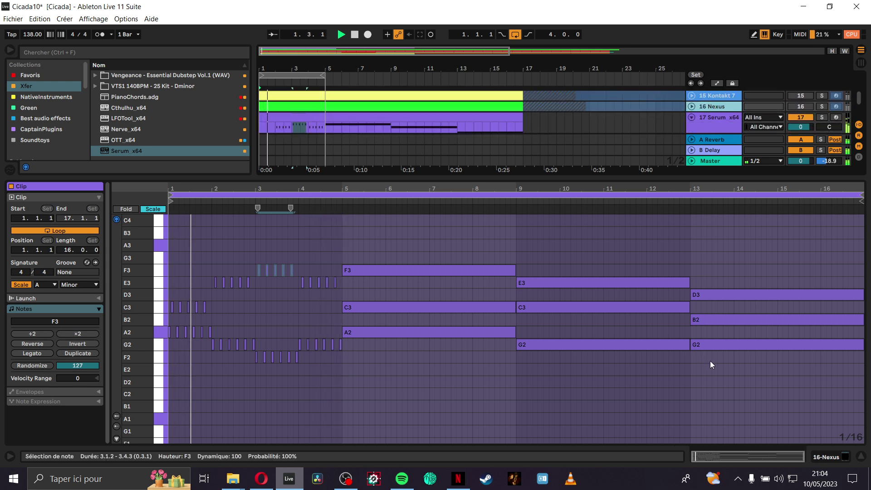
click(834, 458)
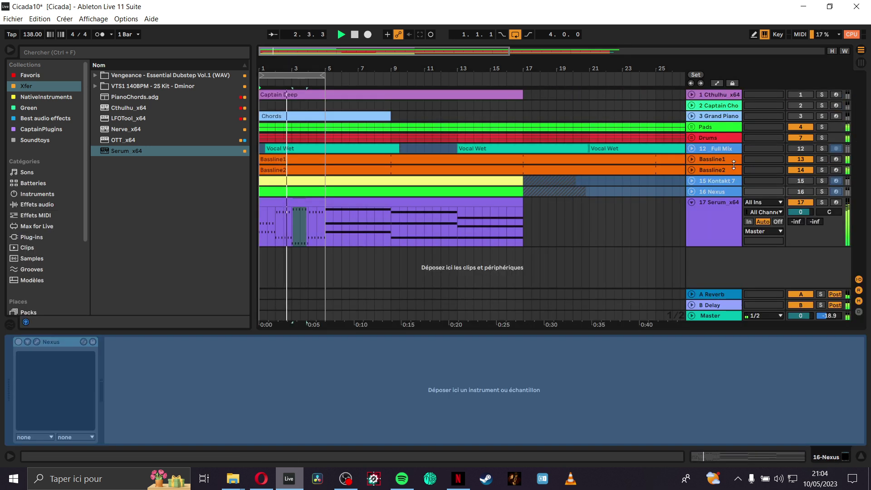
shift+click(722, 181)
drag(722, 178, 738, 96)
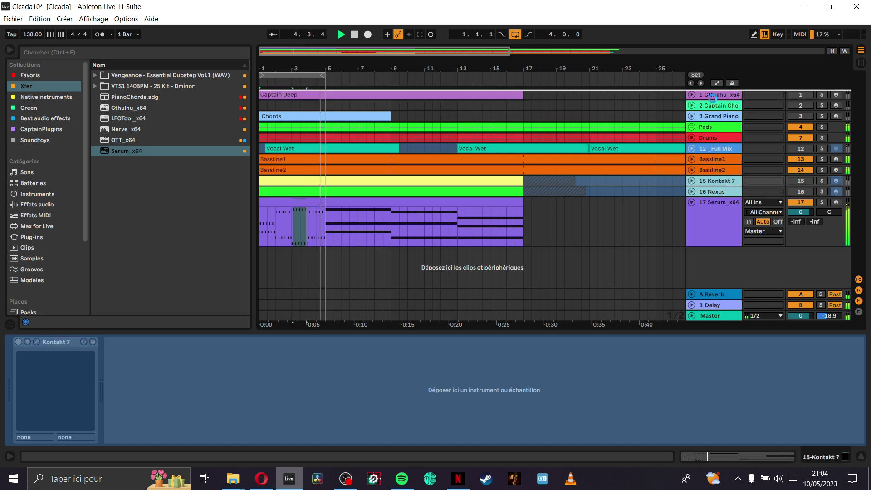
drag(642, 138, 716, 134)
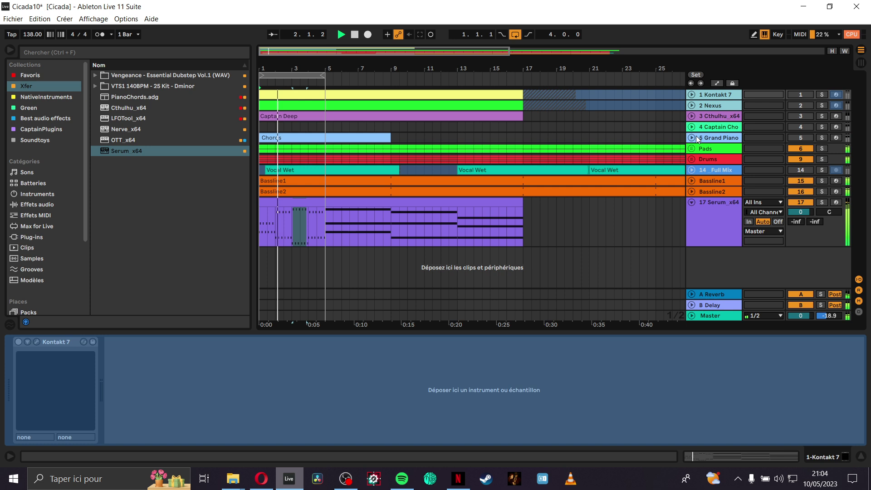
Step: Unfold the Pads group and Pads2 track, and compare the Pads2 chord notes with the Serum clip's notes
click(691, 148)
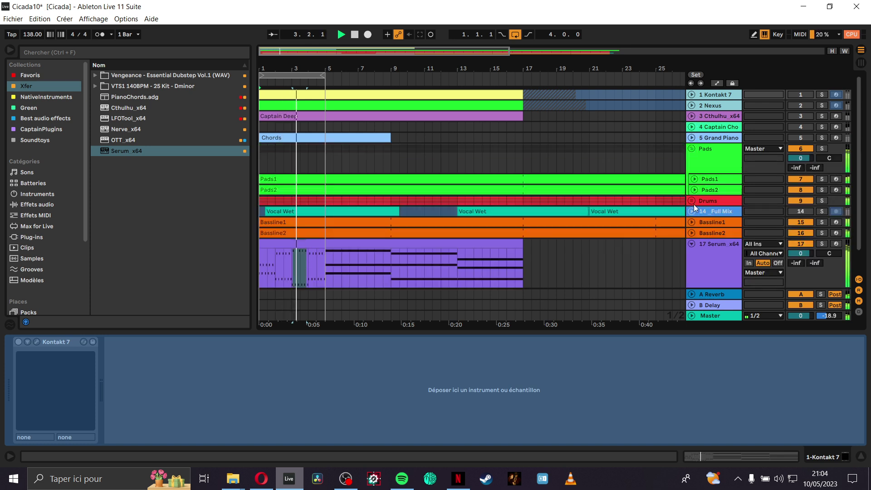
click(695, 189)
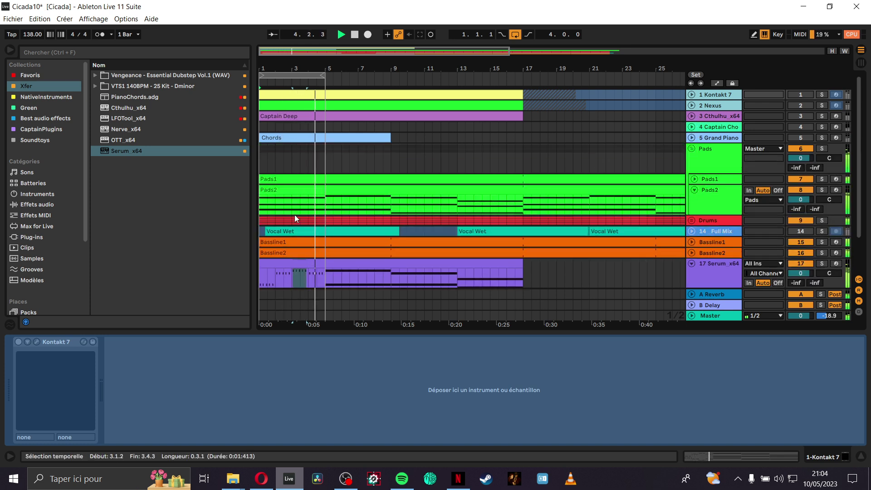
double_click(303, 262)
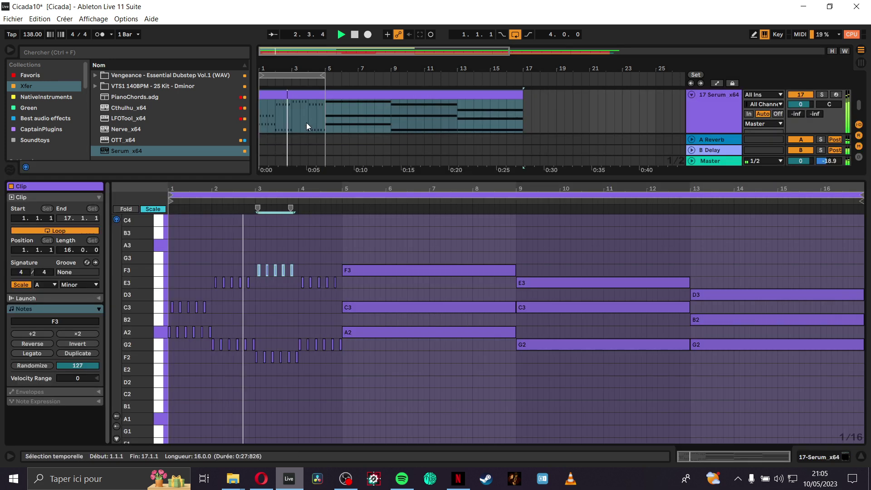
scroll(350, 109, up, 3)
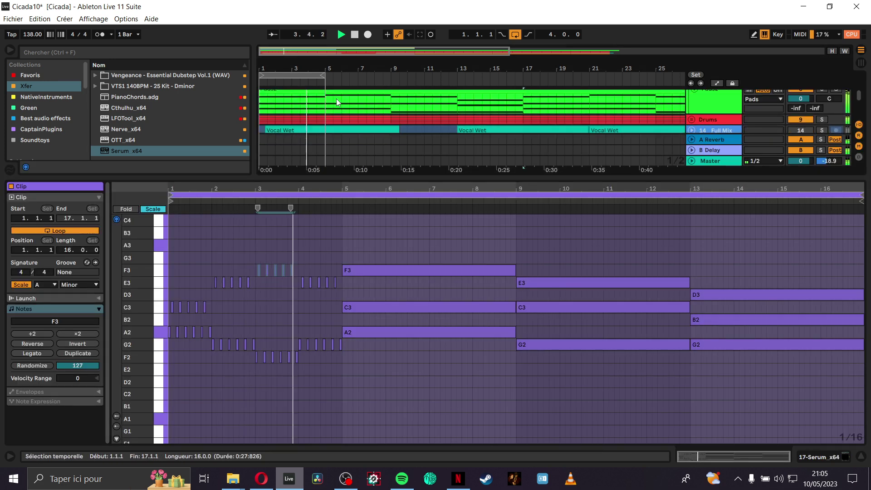
scroll(333, 119, up, 1)
click(336, 100)
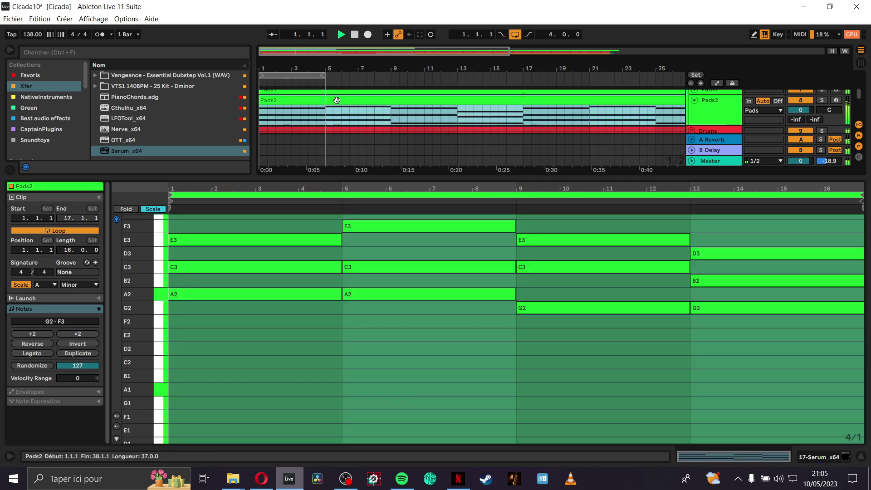
scroll(335, 105, down, 5)
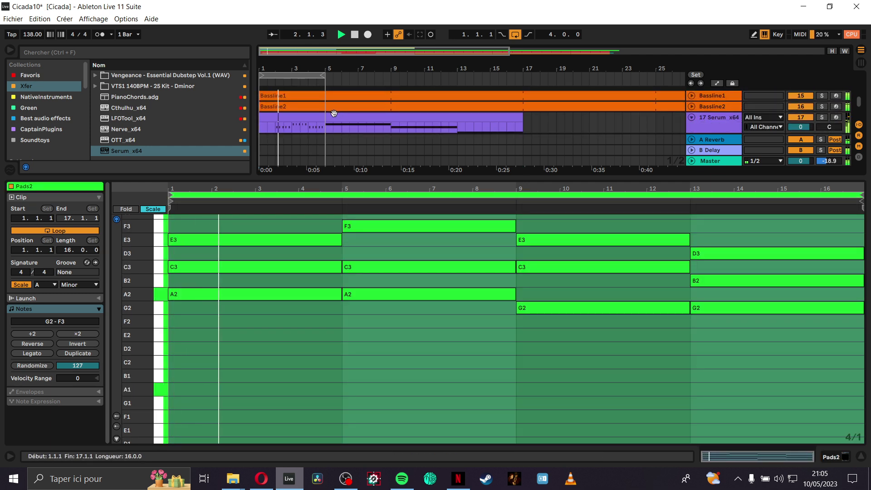
click(319, 118)
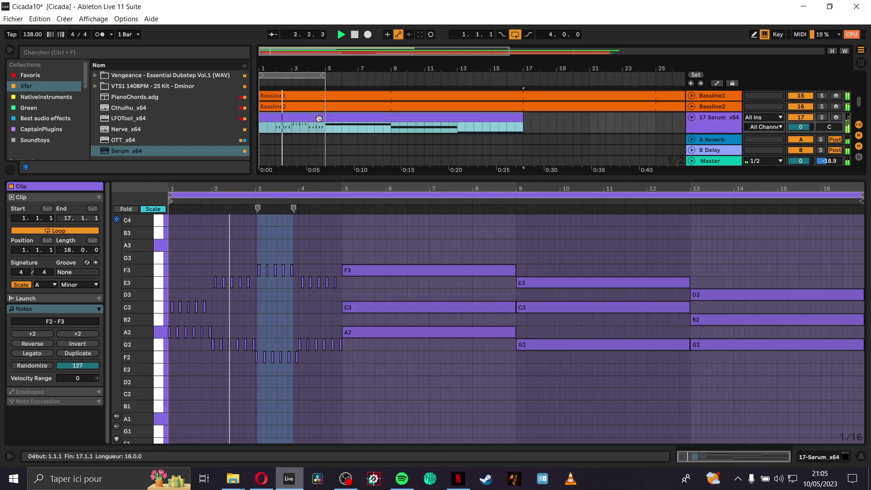
Step: Stop playback and extend the arrangement loop to 8 bars, starting at 1.1.1
click(808, 457)
key(space)
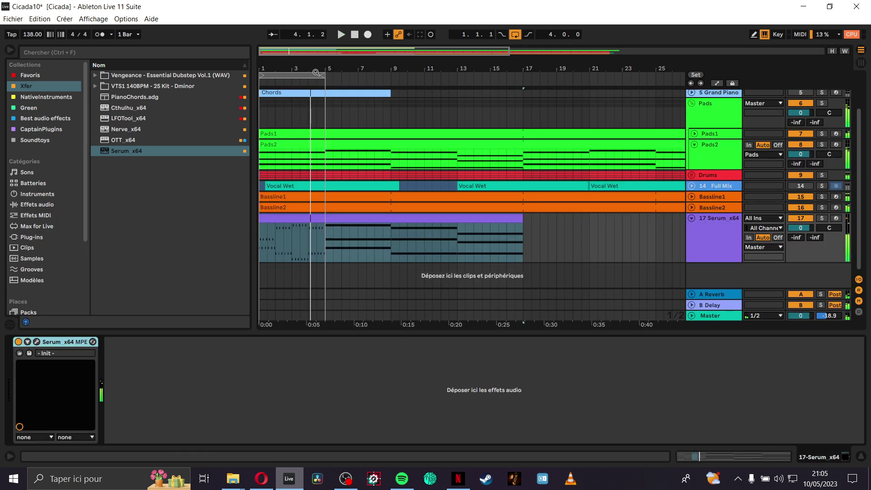
drag(320, 78, 391, 78)
key(space)
key(space)
Step: Duplicate the lower short notes (F2 to A2) of bars 1–4 in the Serum clip into bars 5–8
double_click(300, 246)
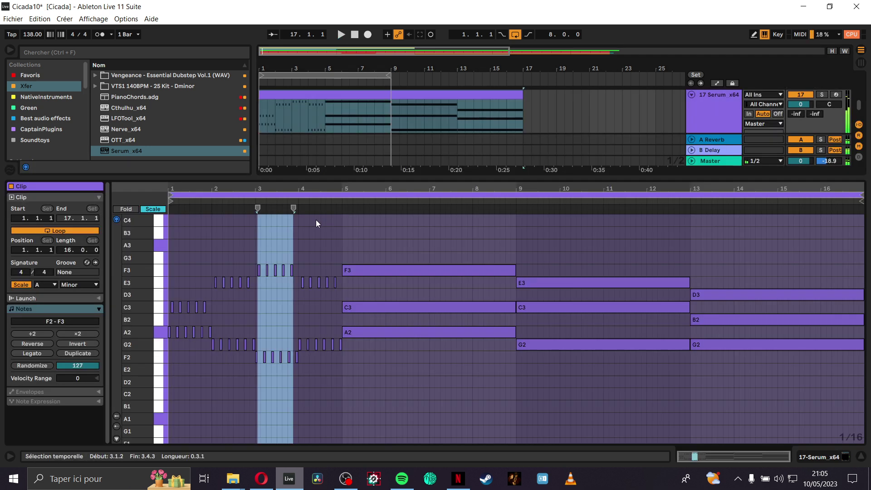
click(170, 345)
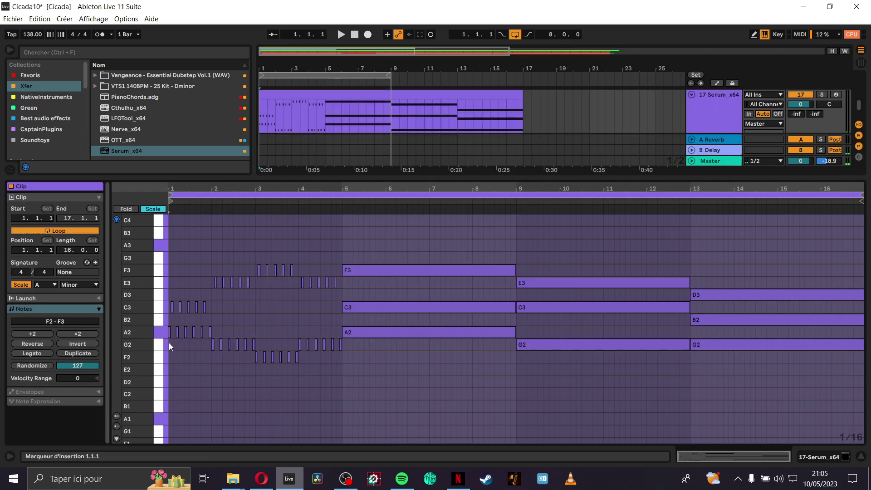
drag(172, 324, 340, 381)
key(ctrl+d)
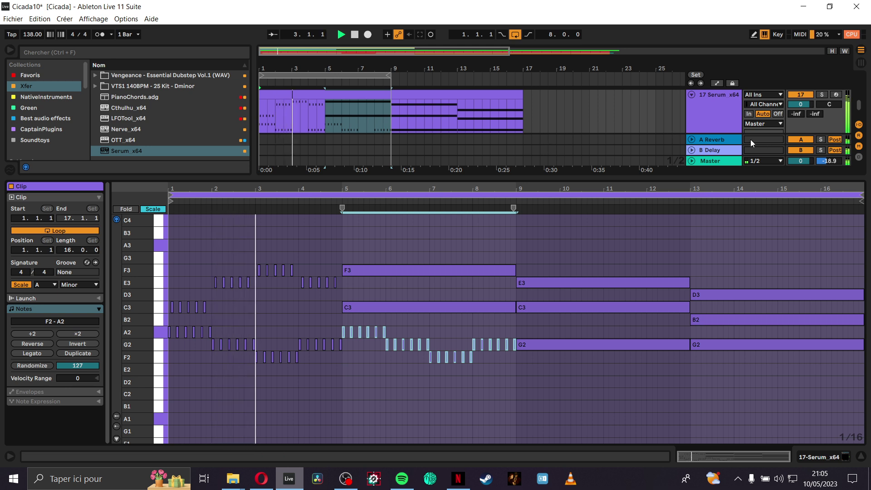
Step: Solo the Serum track and duplicate the short C3 notes of bar 1 into bar 5
click(825, 95)
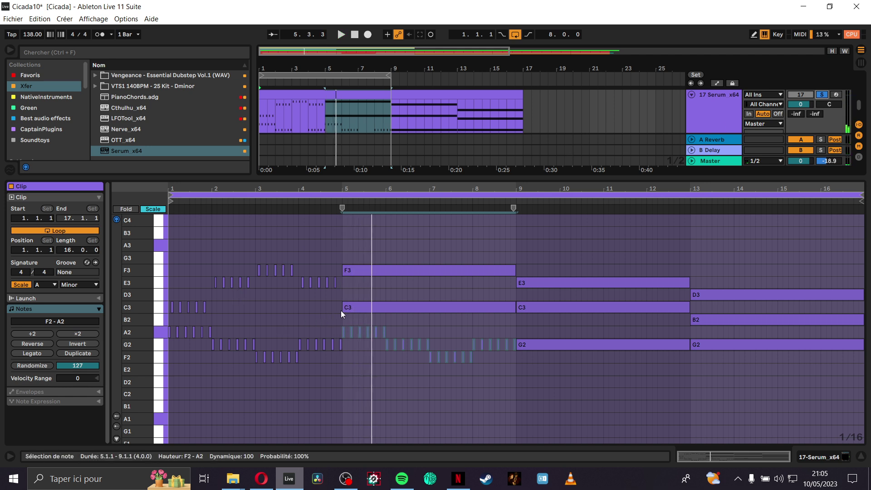
drag(341, 311, 168, 311)
key(ctrl+d)
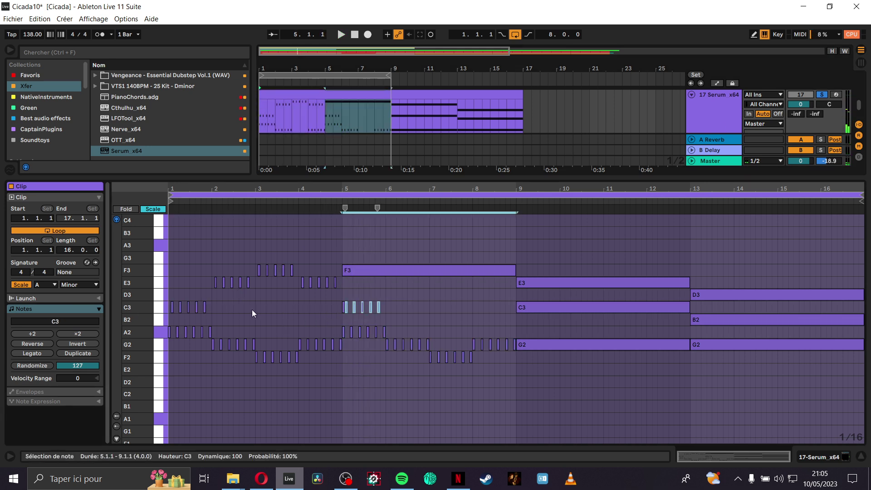
click(341, 311)
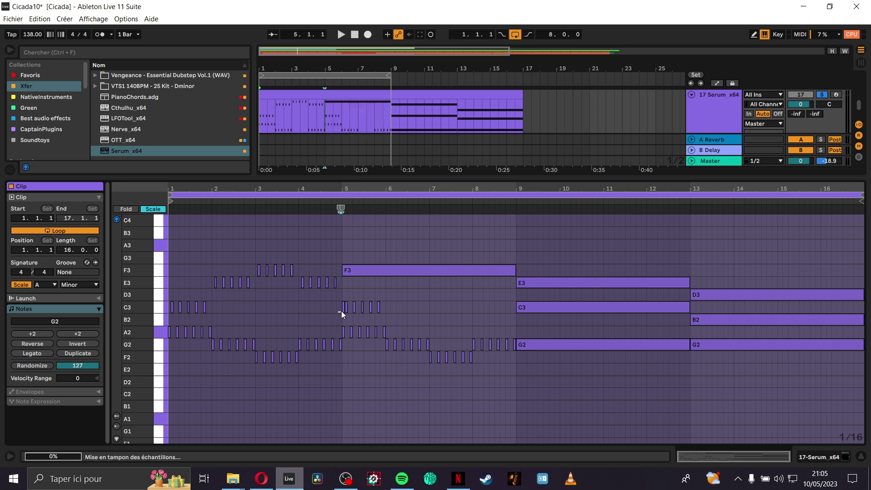
click(341, 309)
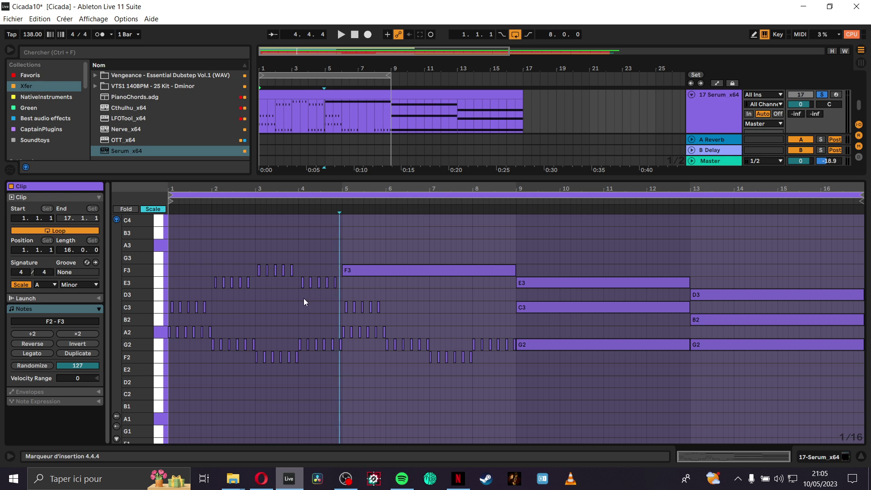
Step: Duplicate the upper E3 and F3 short notes of bars 2–4 and shift the copies to start at 6.1.2
drag(213, 290, 341, 265)
key(ctrl+d)
key(Right)
key(Right)
key(Right)
key(Right)
key(Right)
key(Right)
key(Right)
key(Right)
key(Right)
key(Right)
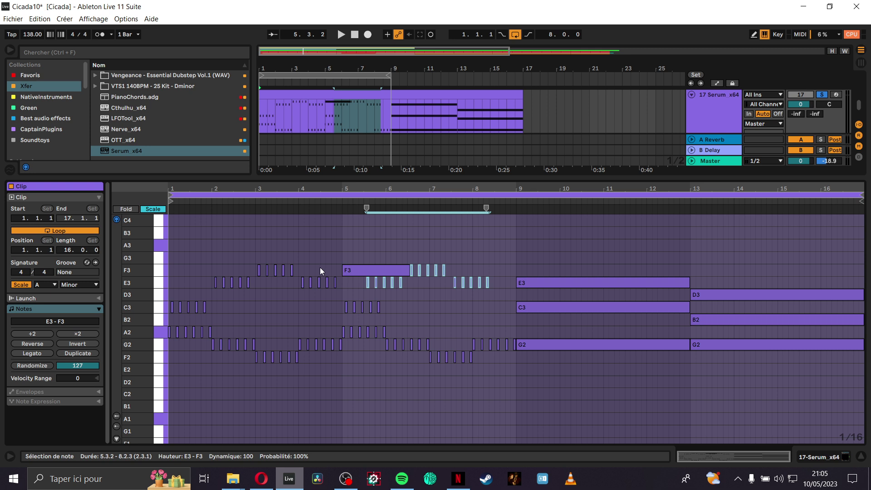
scroll(354, 290, up, 3)
key(Right)
key(Right)
key(Right)
key(Right)
key(Right)
key(Right)
key(Right)
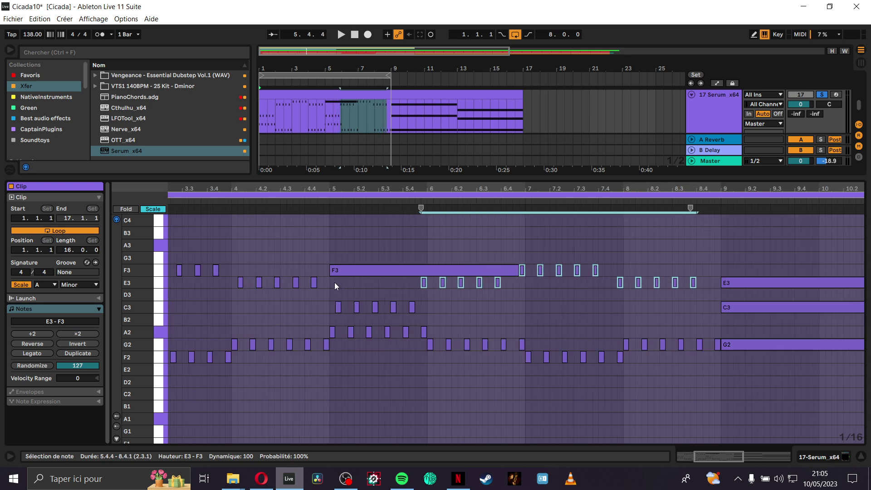
key(Right)
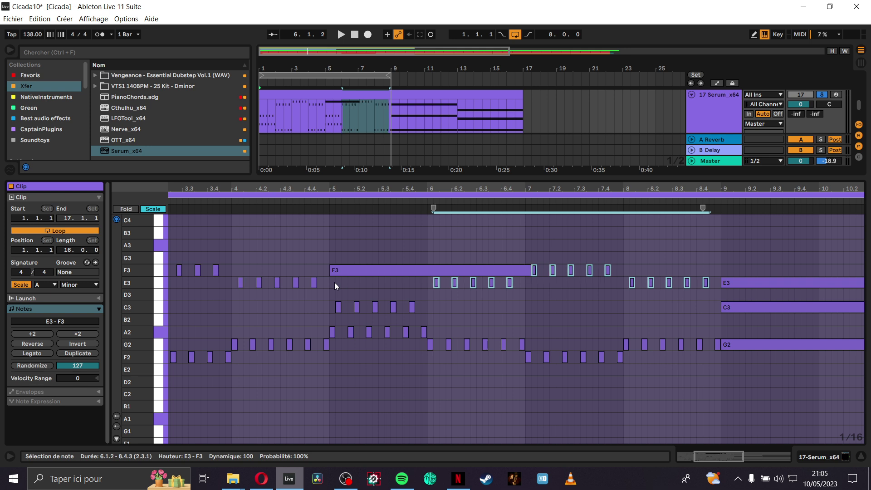
Step: Raise the copied upper notes of bars 6–8 one scale step, delete the long F3 note from bar 5, and play the loop
key(Up)
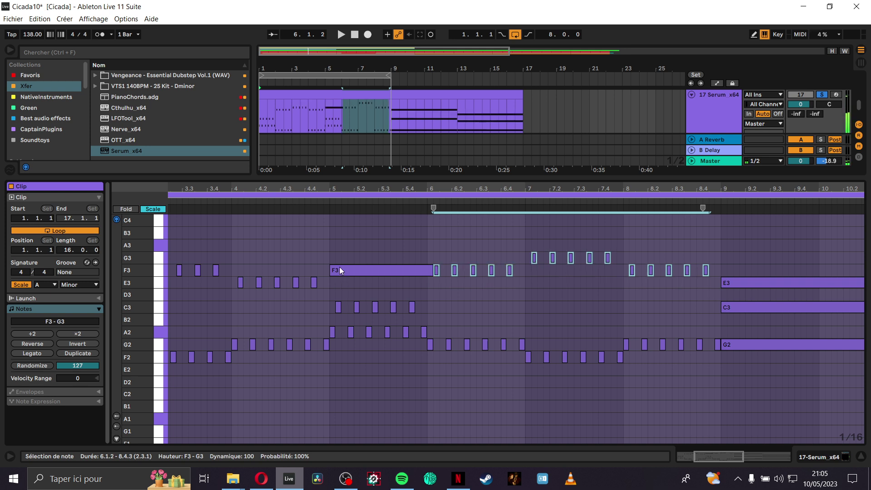
double_click(332, 270)
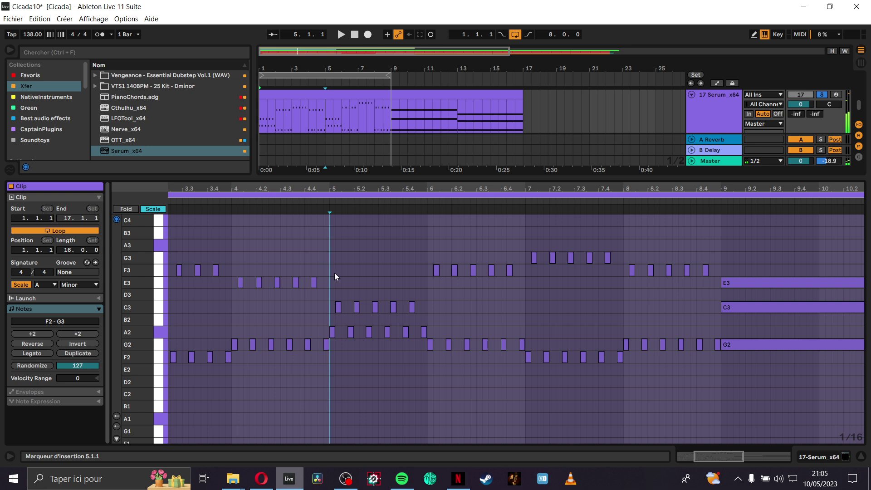
key(space)
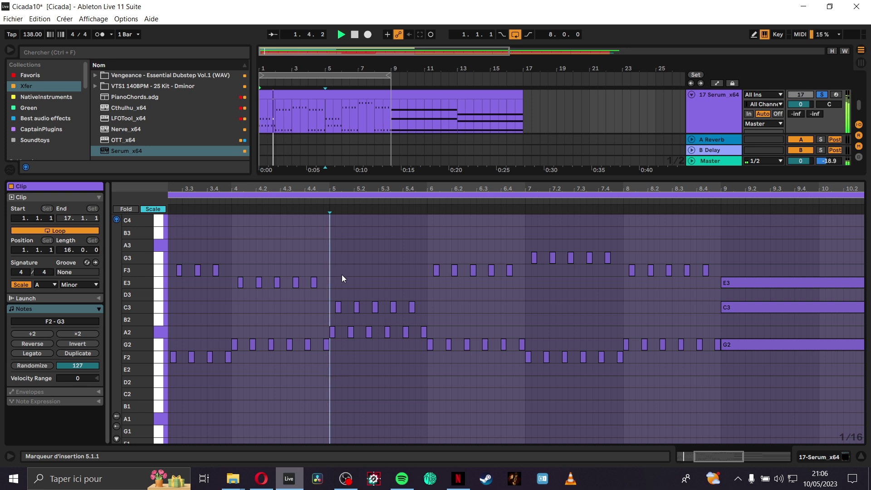
Step: Undo the transposition, the long F3 deletion, and the duplication of the upper notes into bars 6–8
key(ctrl+z)
key(ctrl+z)
key(Left)
key(Left)
key(Left)
key(Left)
key(Left)
key(Left)
key(ctrl+z)
key(ctrl+z)
key(ctrl+z)
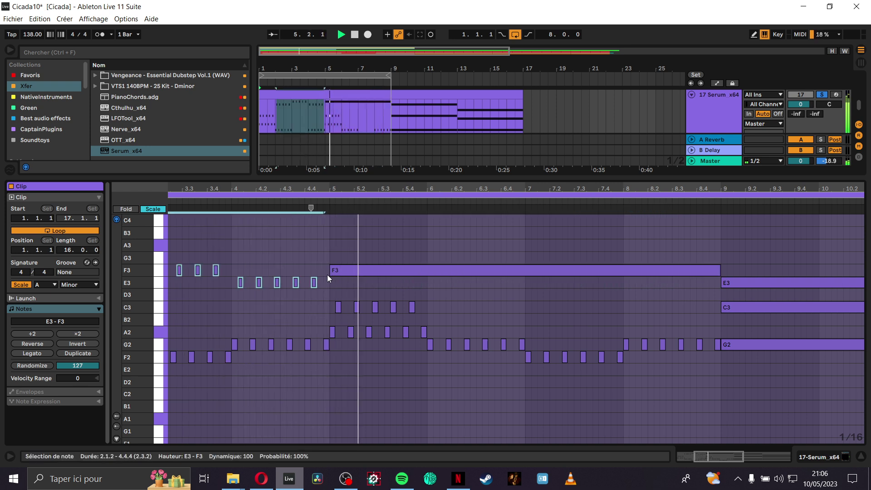
scroll(400, 330, down, 3)
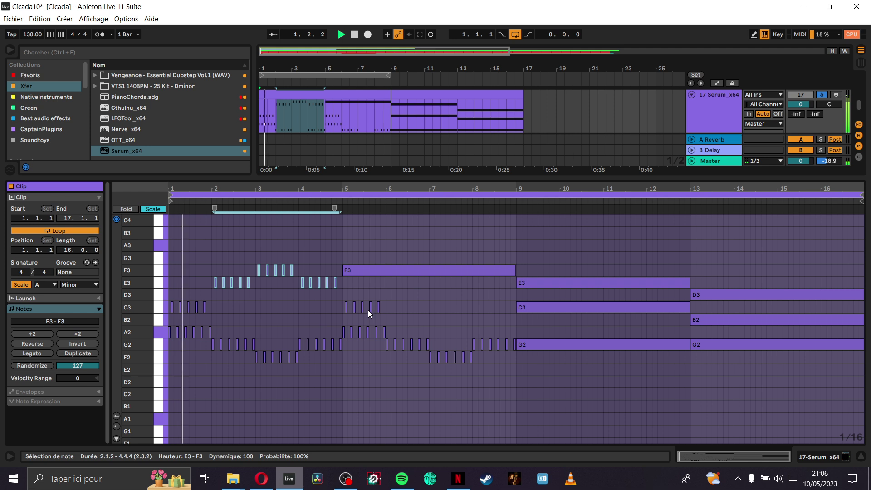
Step: Duplicate the selected upper notes of bars 2–4 again and move the copies to begin at 6.1.2
key(ctrl+d)
key(Right)
key(Right)
key(Right)
key(Right)
key(Right)
key(Right)
key(Right)
key(Right)
key(Right)
key(Right)
scroll(386, 314, up, 3)
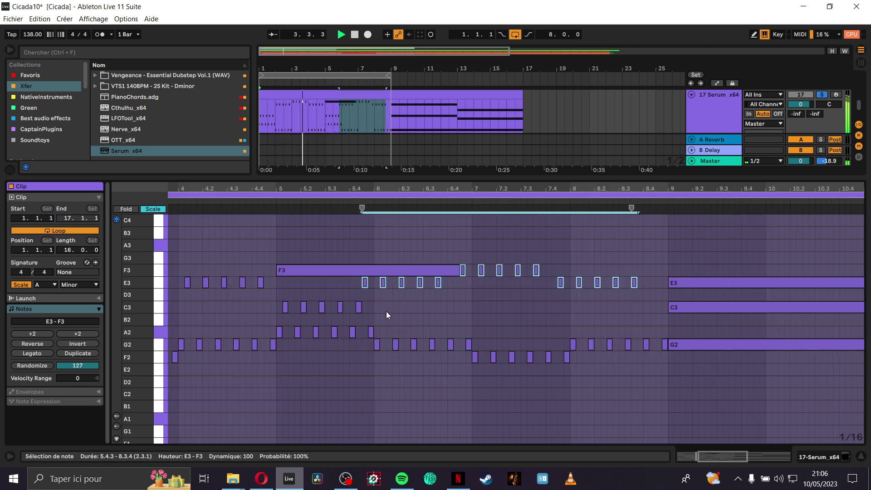
scroll(383, 311, up, 4)
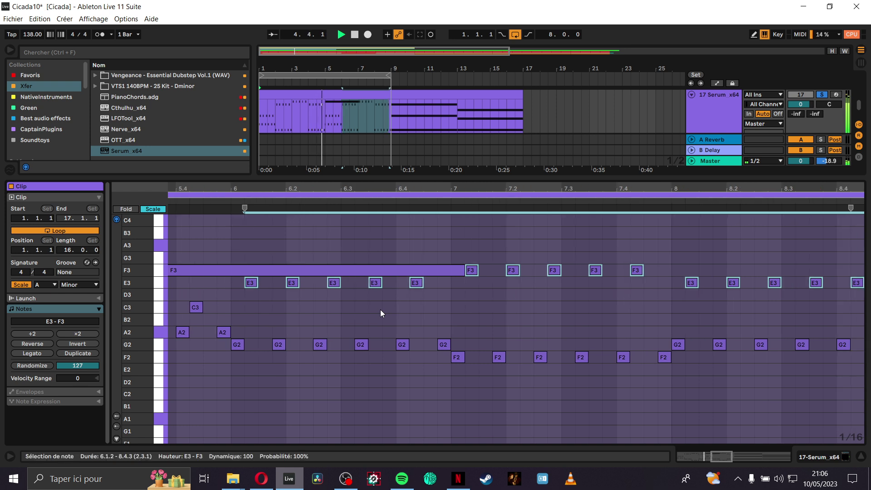
Step: Transpose the copied notes up one scale step to F3 and G3, and delete the remaining long F3 note in bar 5
key(Up)
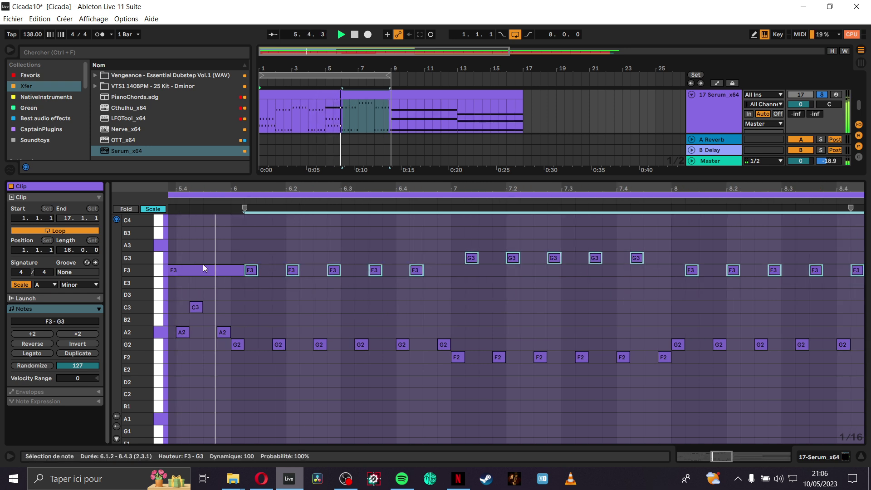
scroll(254, 295, down, 8)
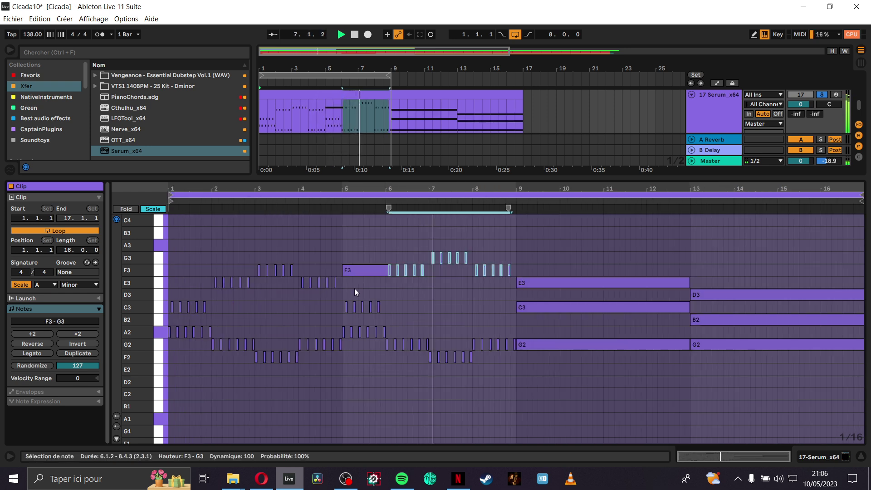
double_click(350, 269)
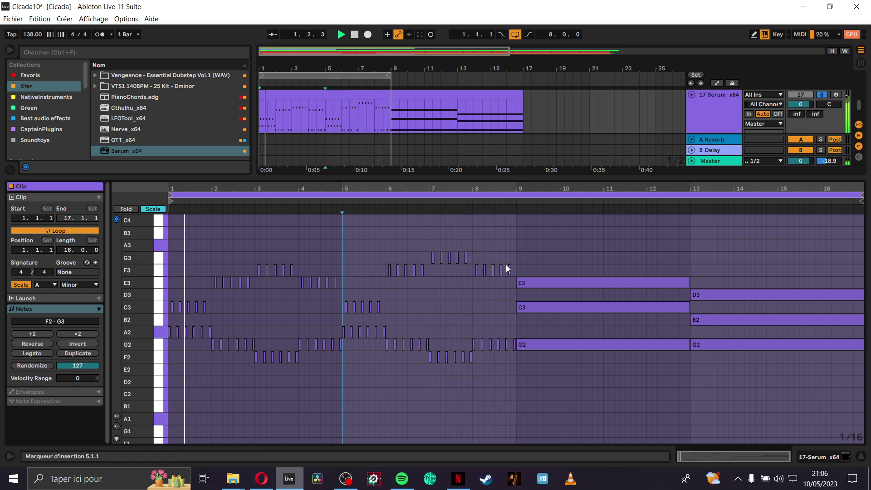
Step: Shorten the arrangement loop to 4 bars starting at 5.1.1, listening to it with the Serum track unsoloed and soloed again
click(821, 94)
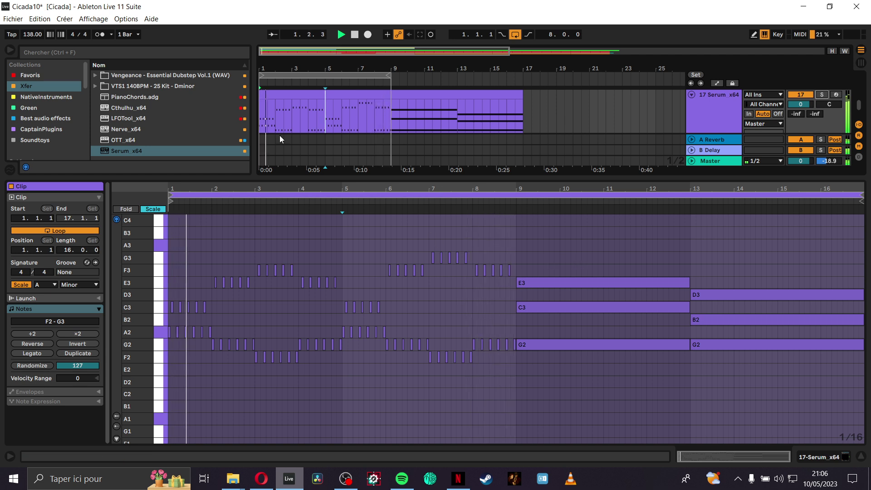
drag(262, 75, 326, 76)
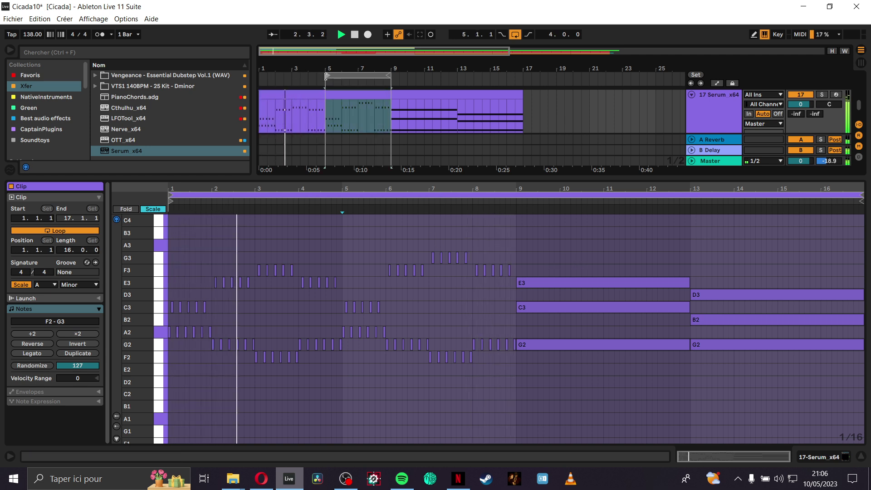
click(822, 94)
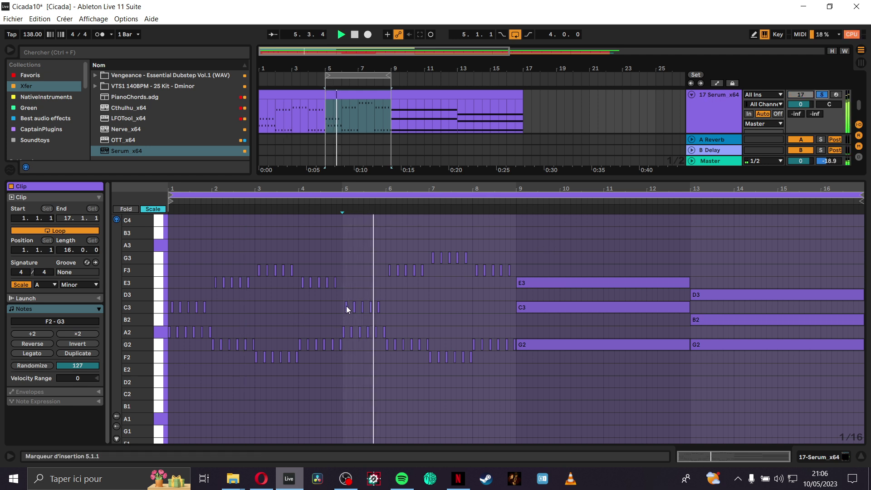
Step: Raise the first three upper notes of bar 8 to A3 and the fourth to G3, and play the loop
scroll(345, 306, up, 3)
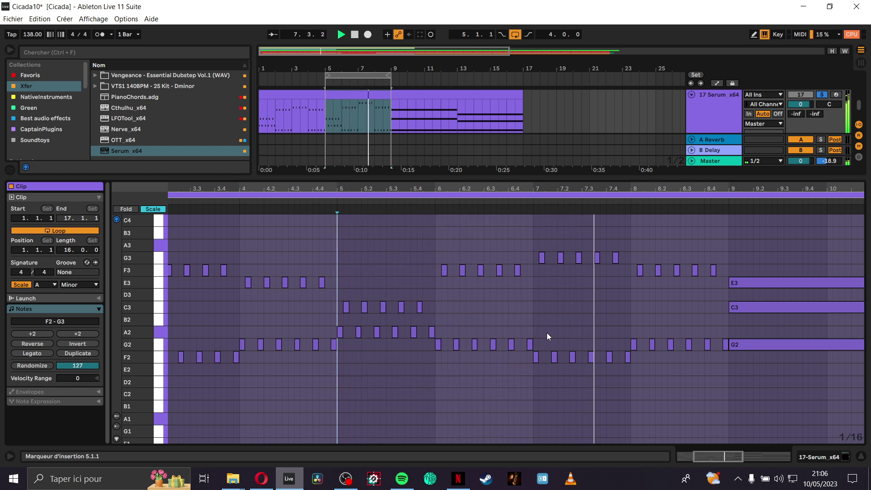
click(632, 277)
drag(633, 281, 711, 265)
drag(642, 282, 695, 259)
key(Up)
key(Up)
click(568, 302)
key(space)
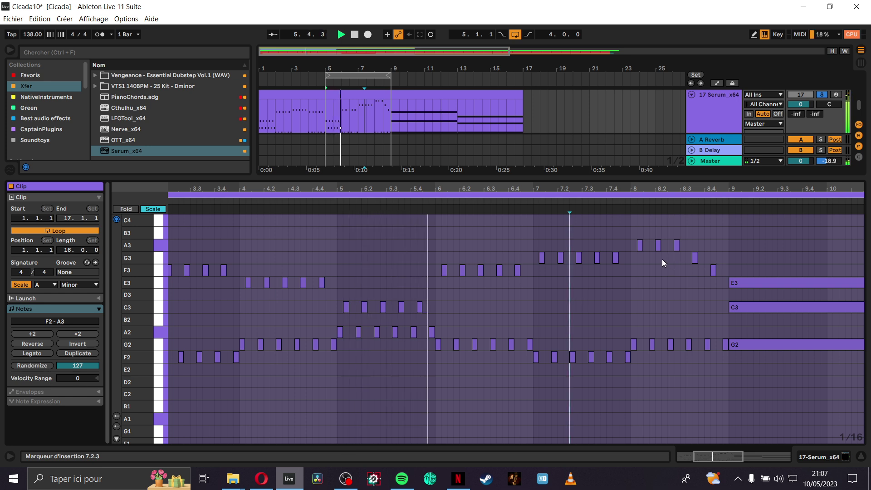
Step: Raise the first three upper notes of bar 8 to B3 and lower that bar's G2 notes to E2
drag(636, 244, 713, 246)
key(Up)
key(Up)
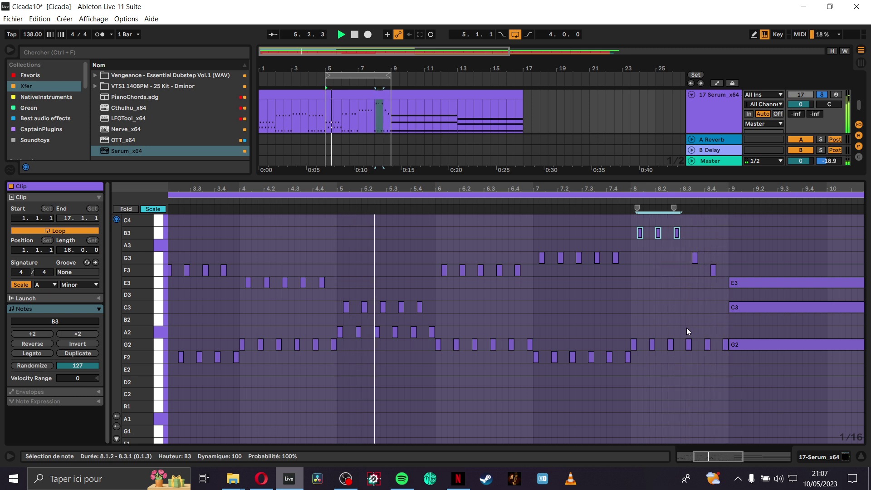
drag(634, 330, 724, 353)
key(Down)
key(Down)
key(Down)
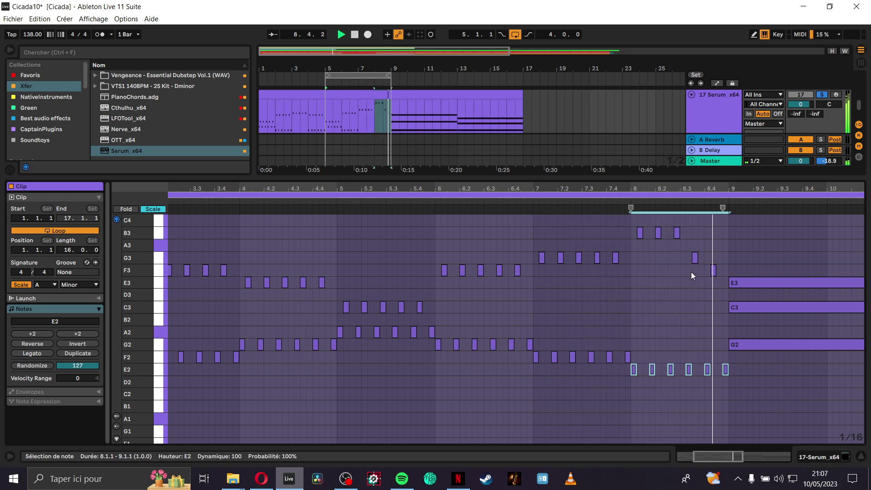
Step: Lower the third upper note of bar 8 to G3 and add a short D3 note at 8.4.3
click(665, 246)
click(677, 233)
key(Down)
key(Down)
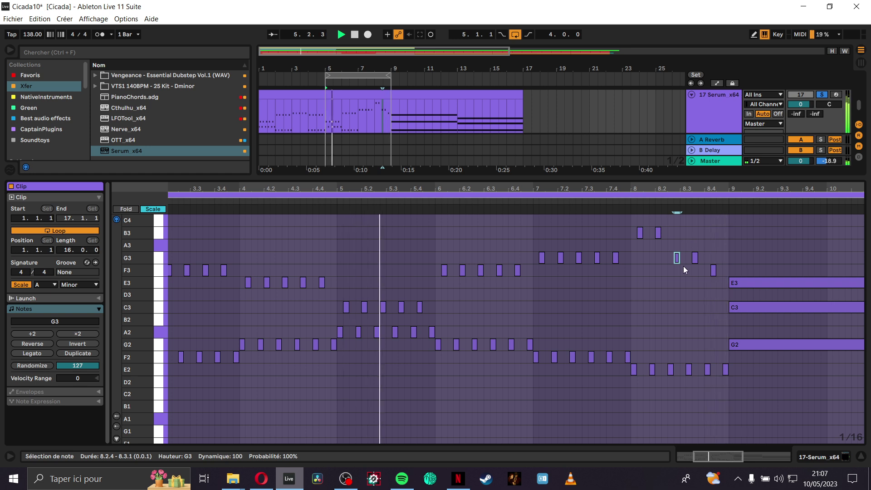
double_click(719, 286)
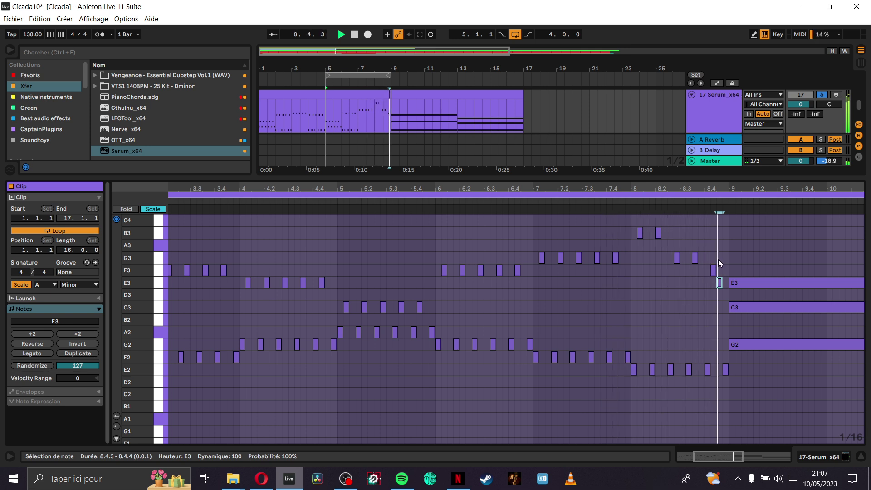
key(Down)
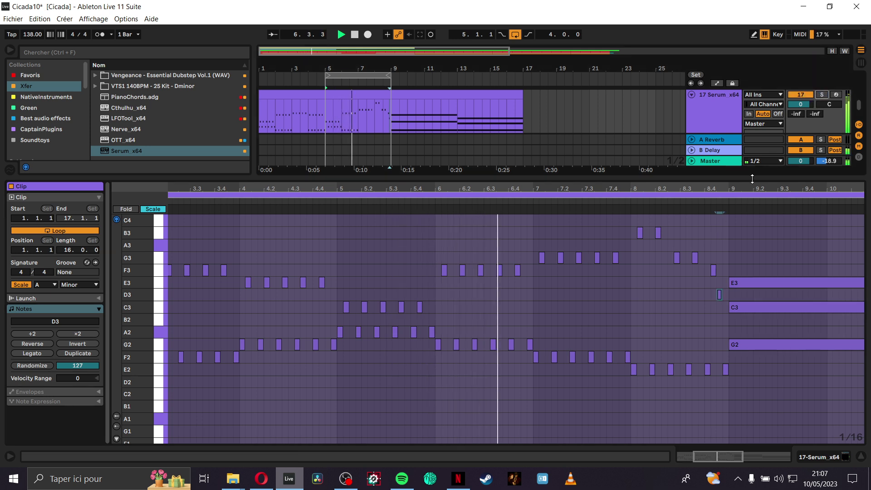
Step: Undo the bar 8 pitch changes and the added note, and restart playback from 6.2.4
scroll(712, 234, down, 3)
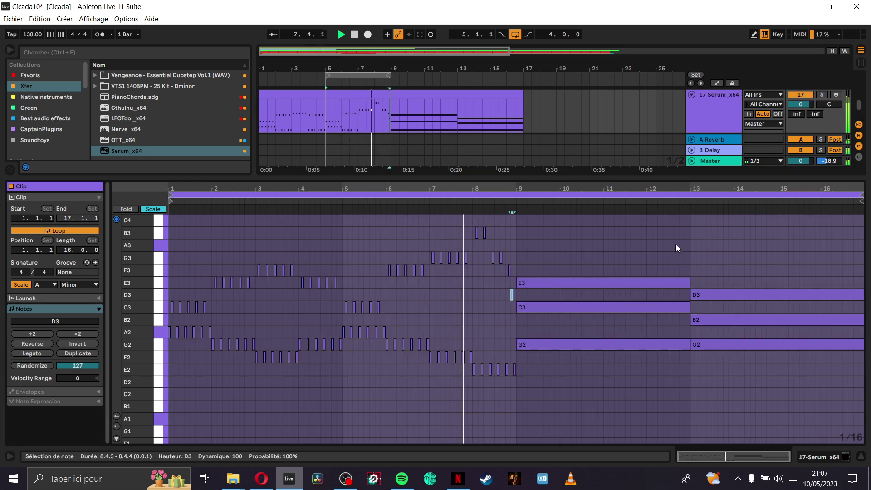
key(Up)
click(804, 98)
key(ctrl+z)
key(ctrl+z)
key(Down)
key(Down)
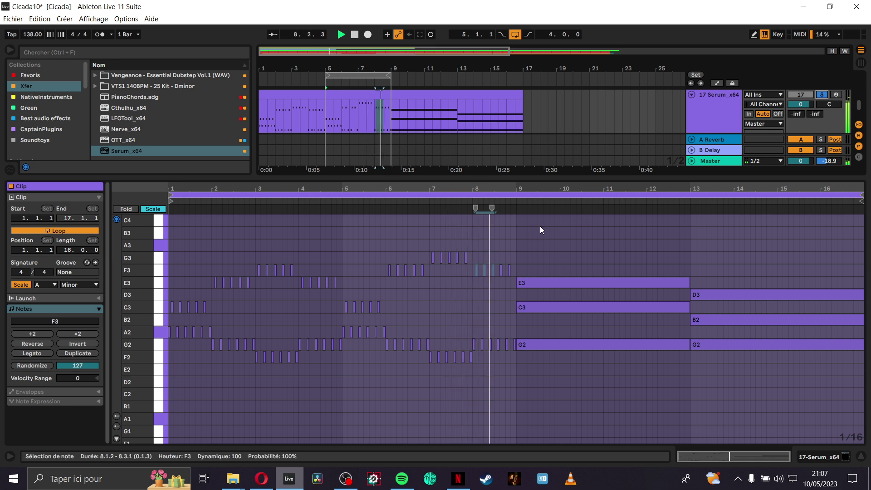
key(space)
click(404, 305)
key(space)
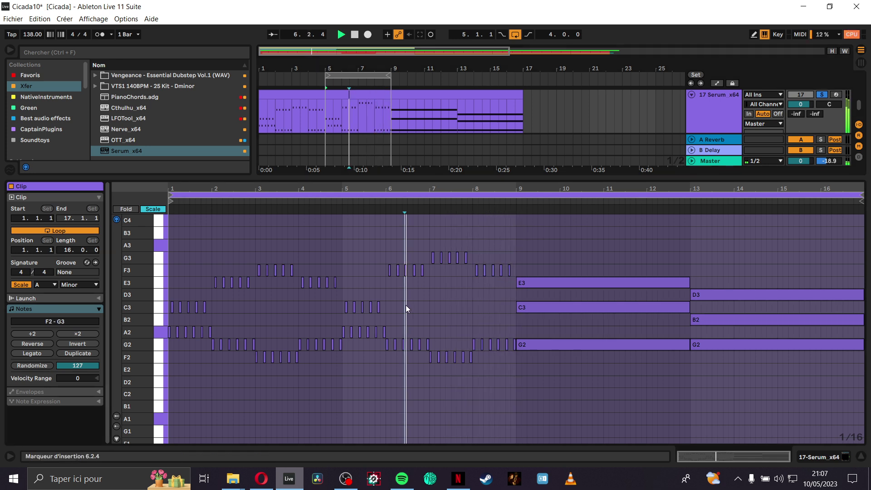
Step: Raise the last two upper notes of bar 6 to G3 and the upper notes of bar 7 to A3, and play the result
click(414, 273)
drag(416, 275, 468, 251)
key(Up)
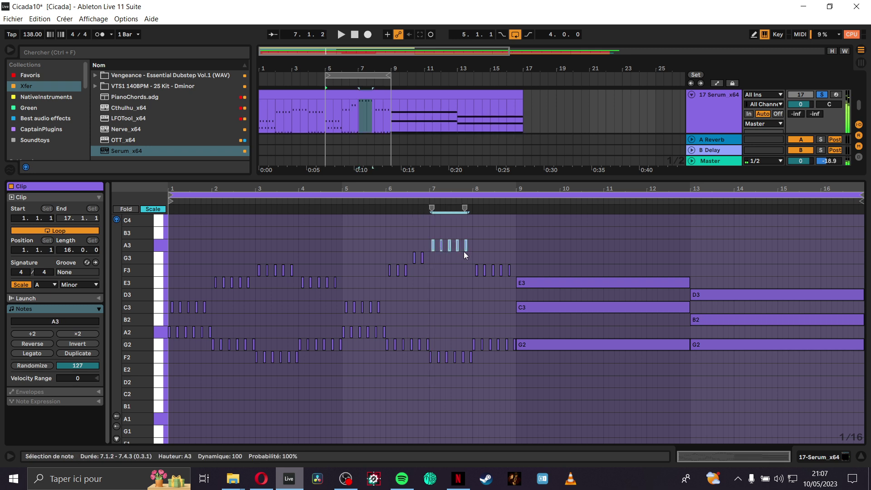
click(360, 277)
key(space)
scroll(420, 269, up, 2)
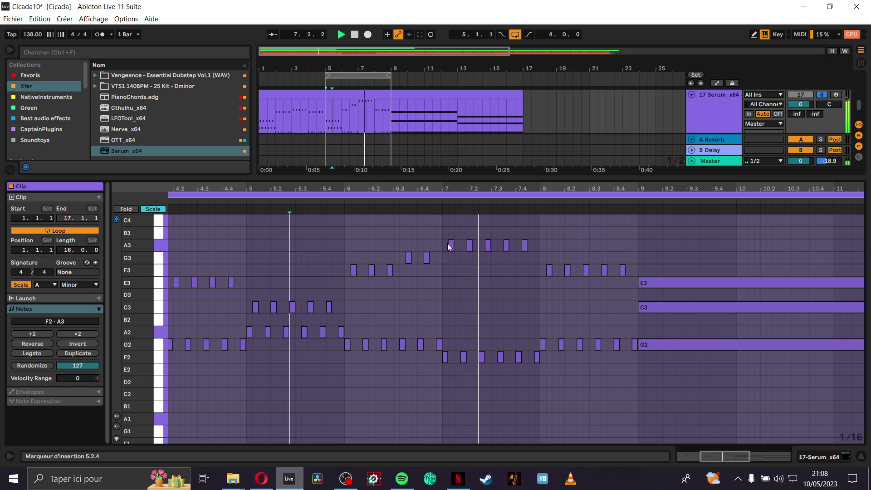
Step: Lower all five upper notes of bar 7 back to G3
mouse_move(450, 245)
mouse_down()
mouse_move(450, 262)
mouse_move(434, 276)
mouse_move(449, 248)
mouse_move(449, 258)
mouse_up()
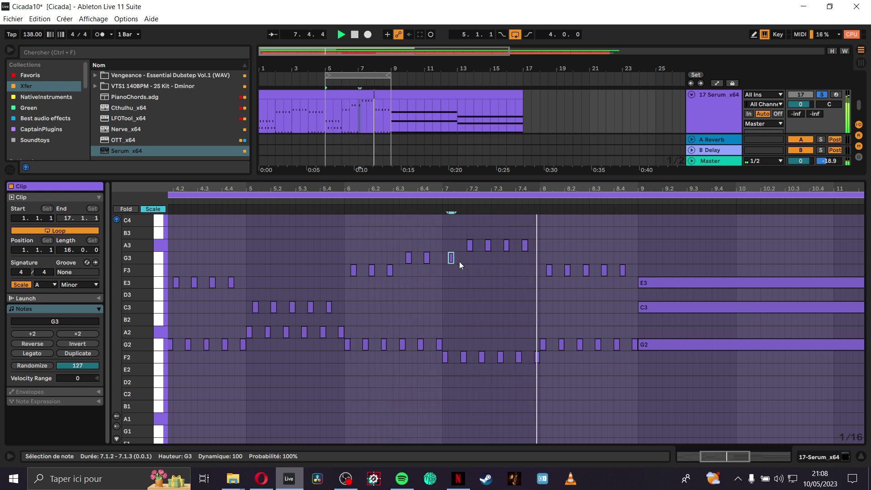
click(469, 245)
drag(470, 255, 470, 258)
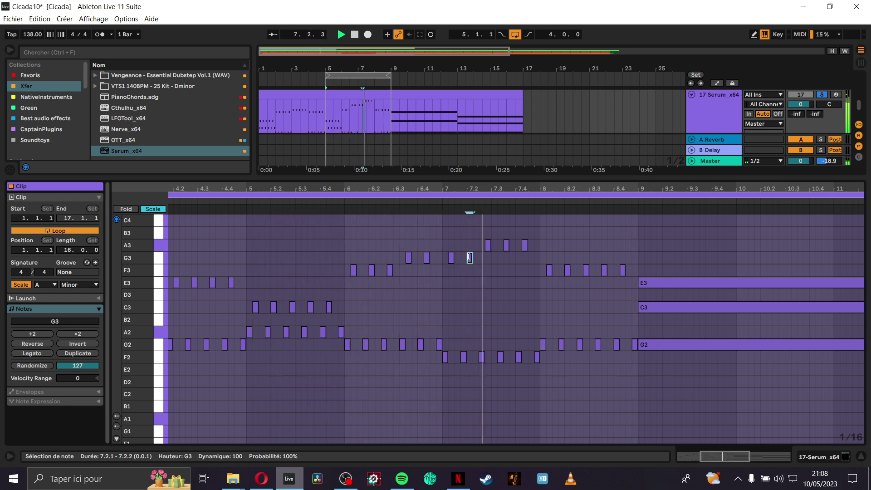
drag(479, 241, 530, 241)
key(Down)
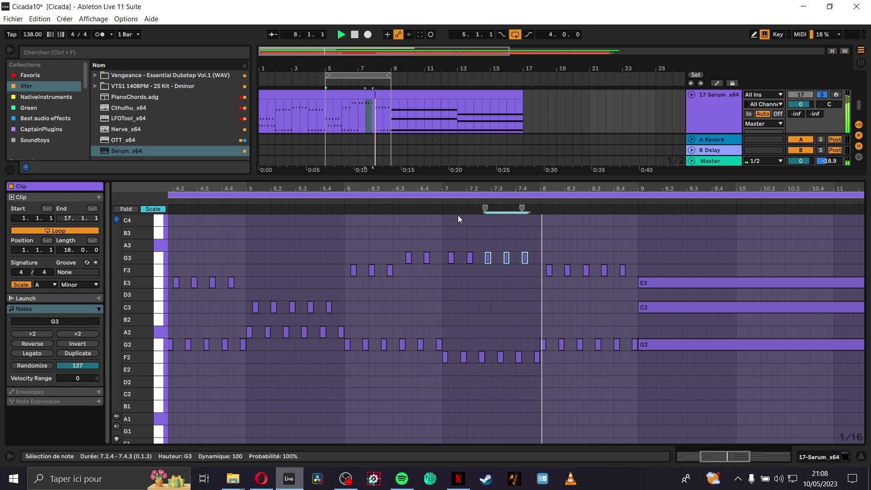
Step: Raise the upper notes of bar 8, placing the first two on A3 and the last three on B3
click(533, 279)
drag(533, 279, 635, 257)
key(Up)
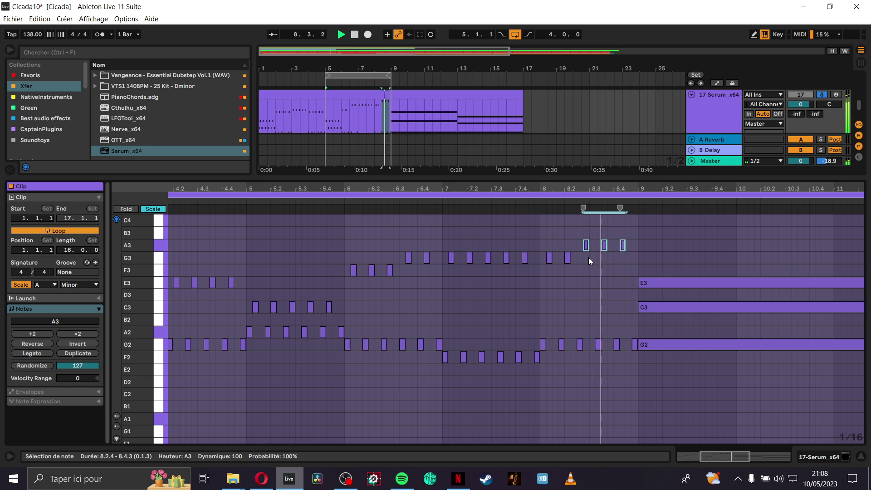
drag(538, 270, 623, 239)
key(Up)
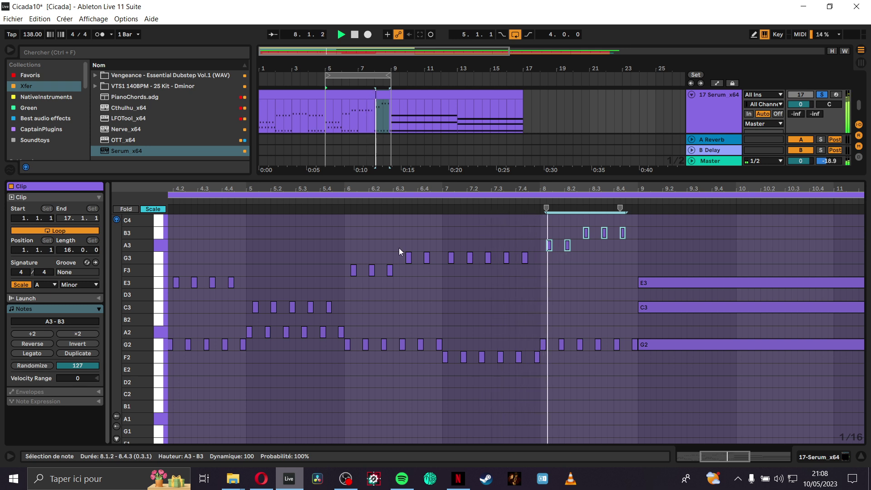
Step: Turn off the note editor's scale-only display and try the first two upper notes of bar 8 on G#3 and F#3
scroll(201, 225, up, 1)
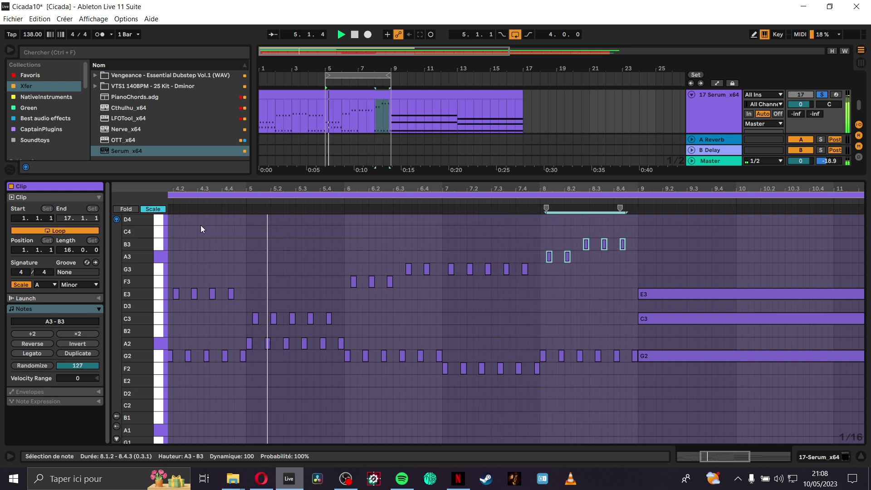
click(153, 208)
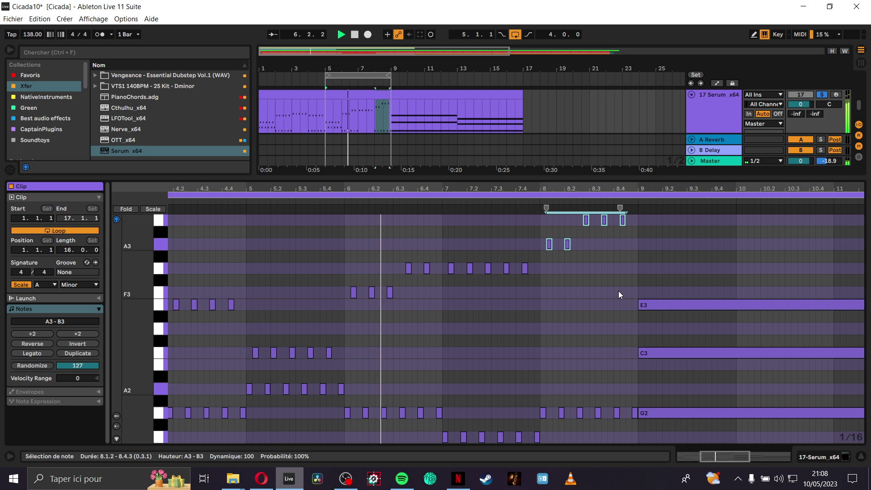
drag(544, 258, 573, 240)
key(Down)
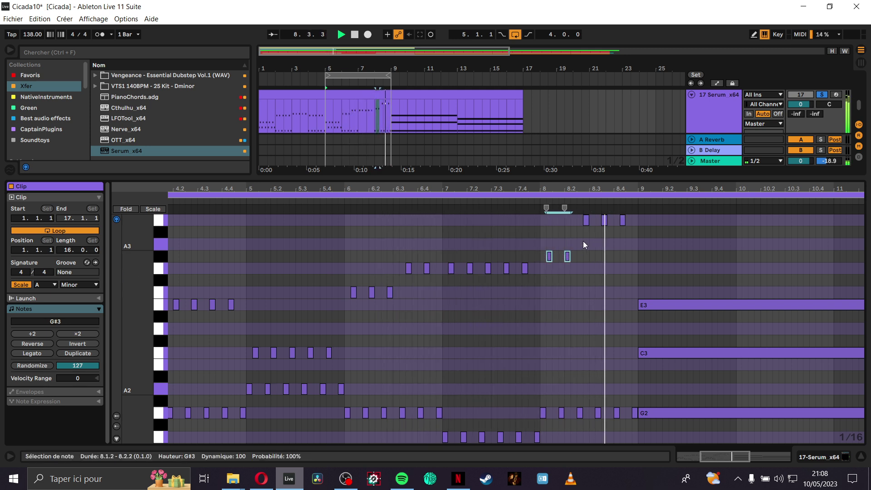
drag(539, 269, 595, 243)
key(Down)
key(Down)
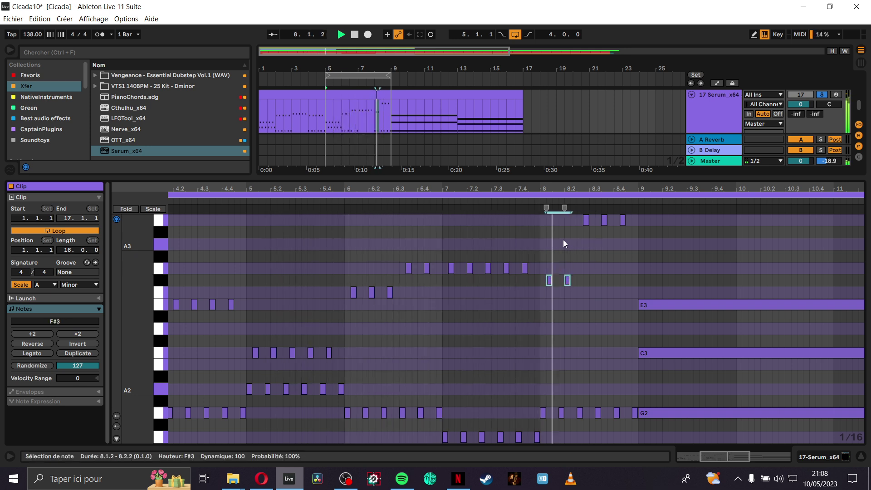
Step: Raise the first two upper notes of bar 8 to A#3
key(Up)
key(Up)
key(Up)
key(Up)
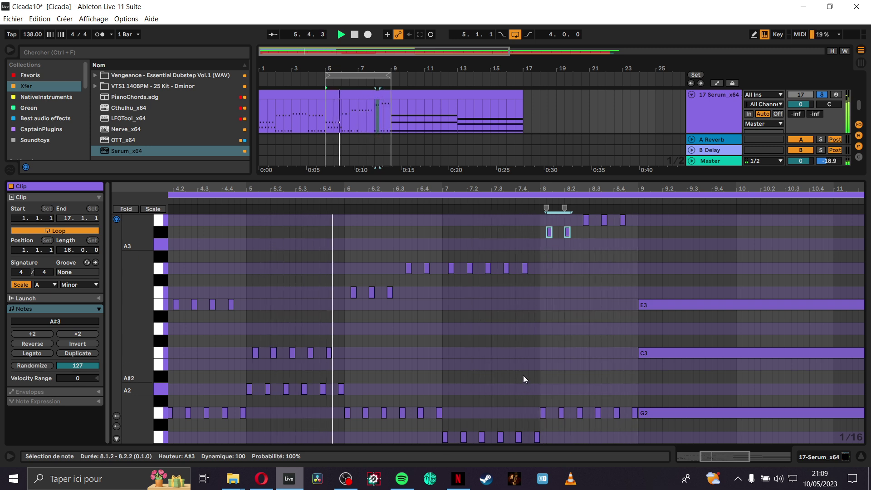
Step: Try the six lower notes of bar 8 on D#2 and F#2, and play the passage back
scroll(524, 375, down, 3)
drag(525, 366, 633, 385)
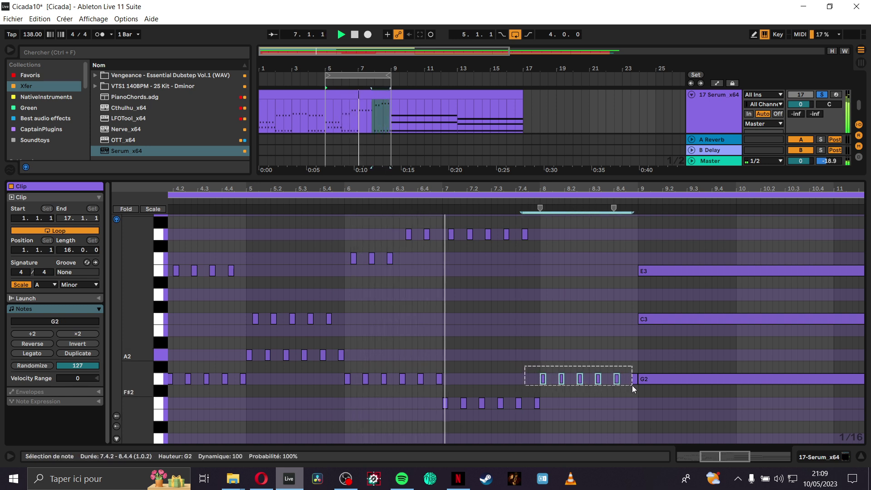
drag(538, 387, 636, 368)
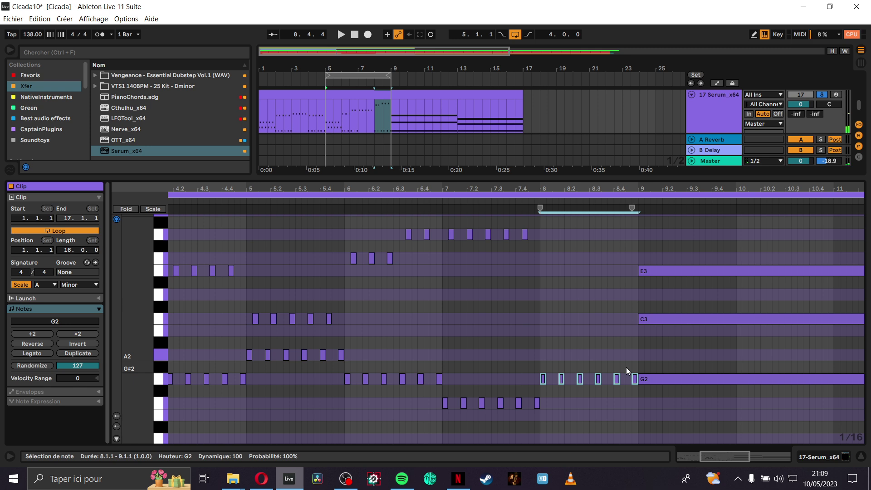
key(Down)
key(Down)
key(Down)
key(Down)
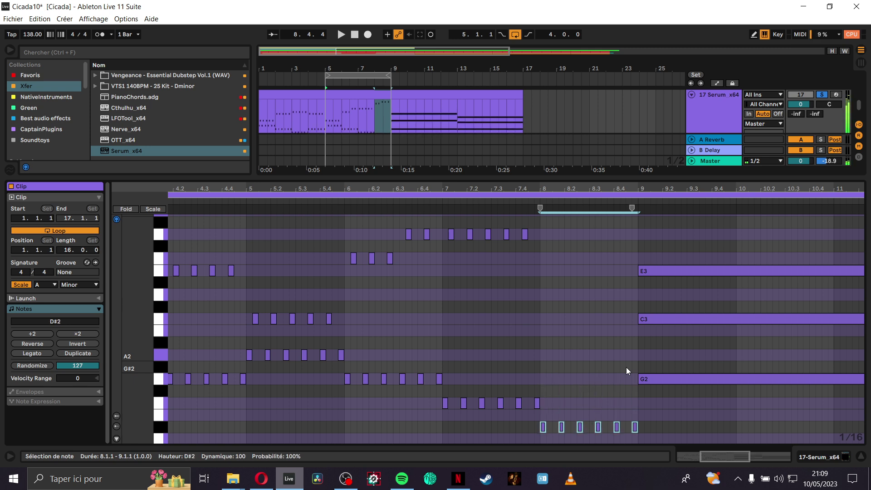
key(Up)
key(Up)
key(Up)
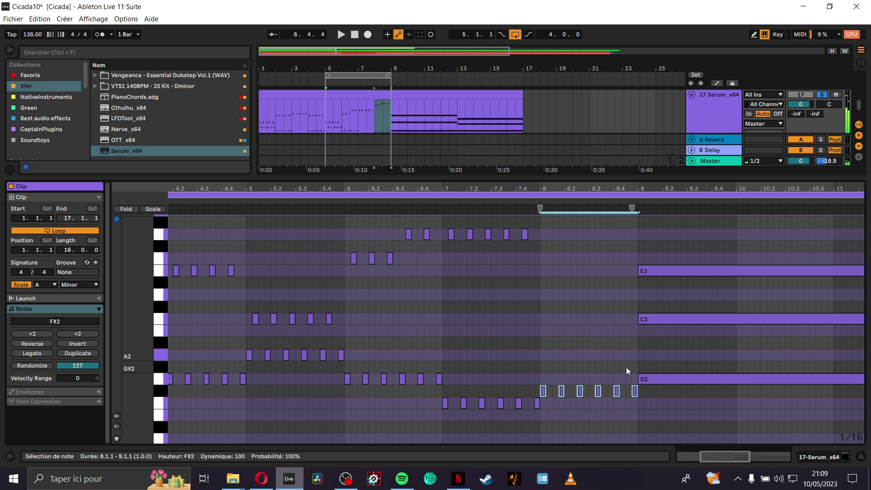
click(491, 352)
key(space)
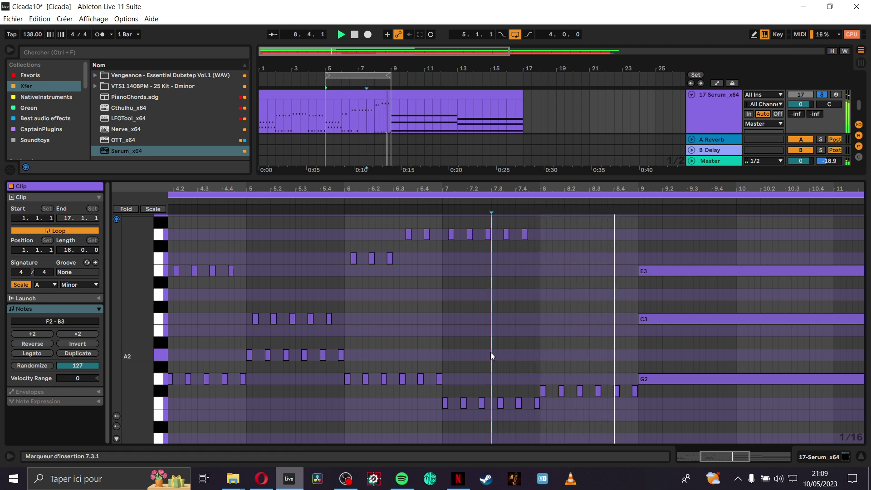
Step: Stop playback and audition the piano-roll pitches from F#2 down to D2
key(space)
click(160, 393)
click(162, 408)
click(162, 422)
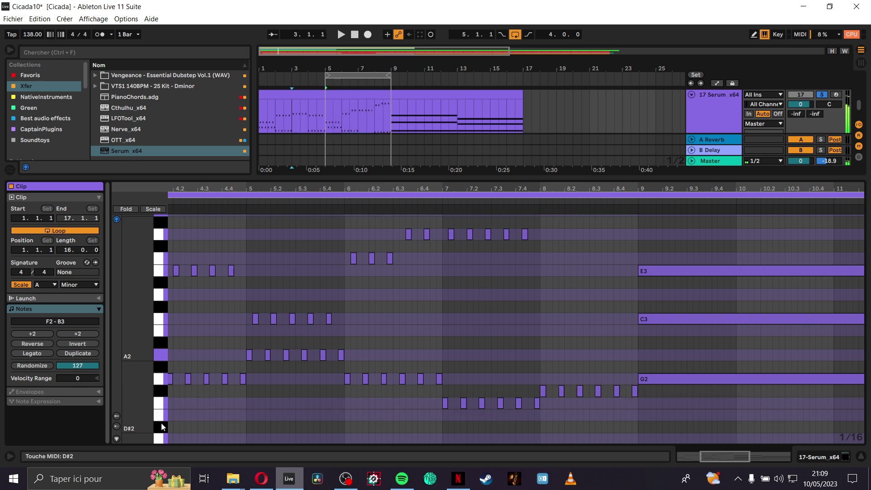
click(160, 429)
click(159, 441)
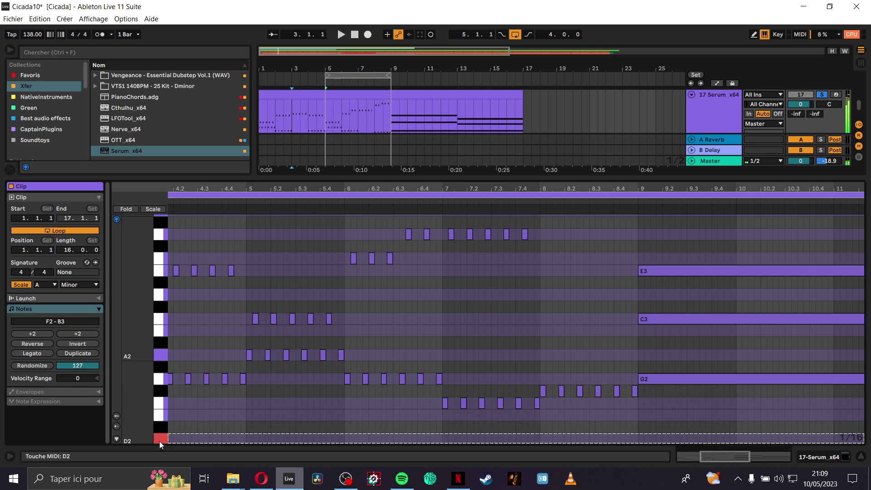
click(162, 403)
Step: Lower the six lower notes of bar 8 to D#2 and play from bar 7
click(164, 391)
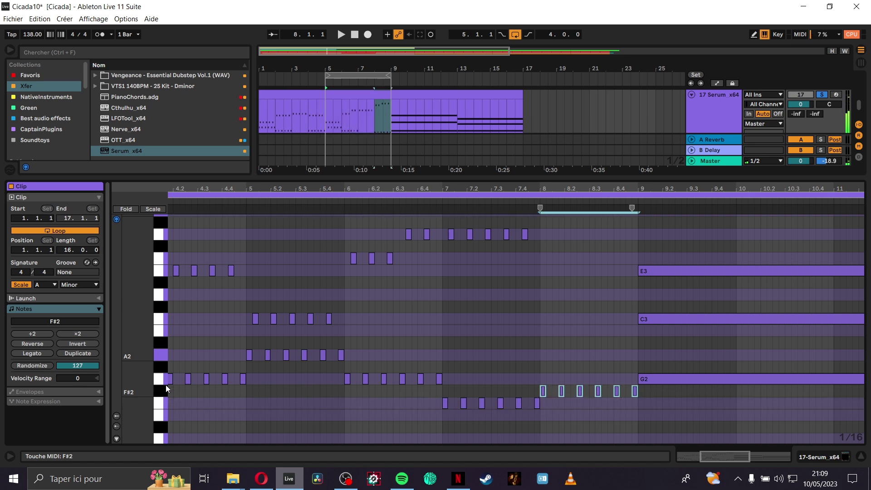
key(Down)
key(Down)
key(Down)
click(461, 360)
key(space)
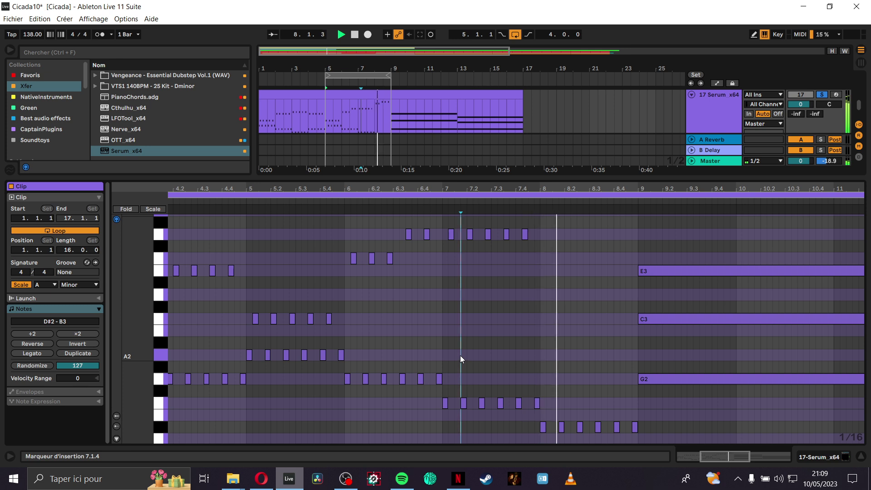
Step: Lower the first two upper notes of bar 8 to G3 and play the passage back
key(z)
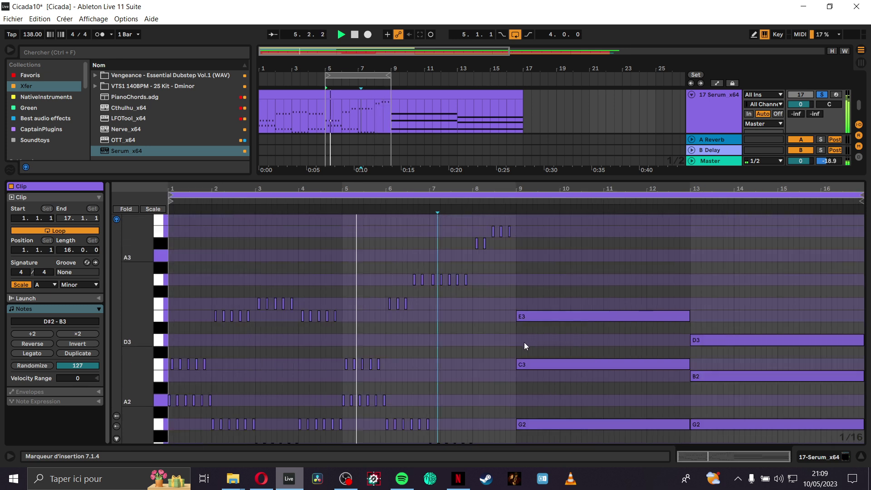
scroll(501, 341, down, 2)
drag(135, 281, 123, 282)
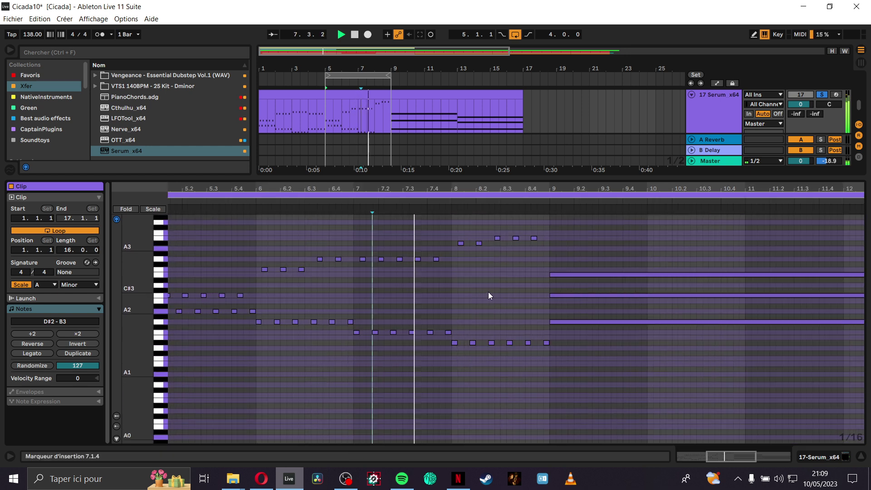
scroll(485, 290, up, 6)
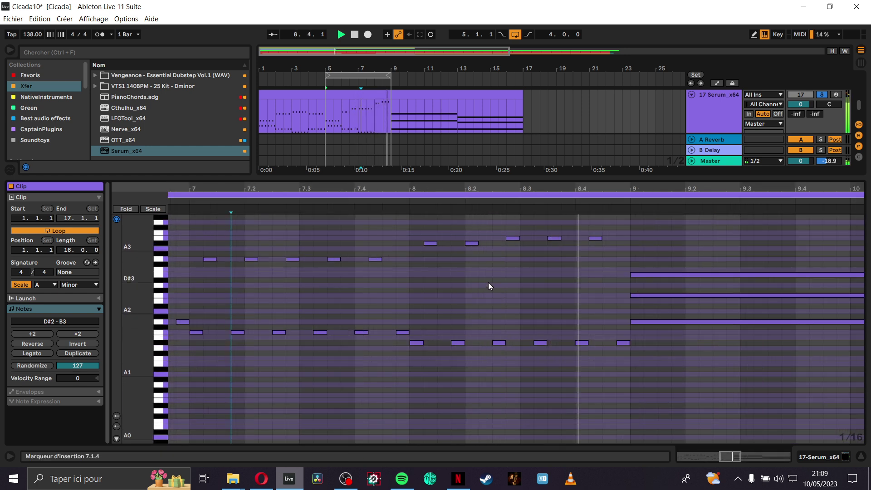
drag(425, 254, 491, 248)
key(Right)
key(Left)
key(Down)
key(Down)
key(Down)
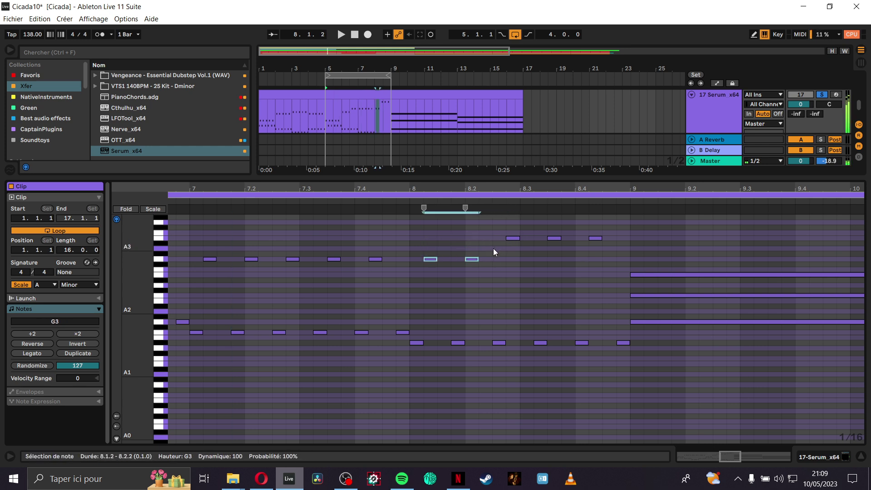
click(286, 288)
key(space)
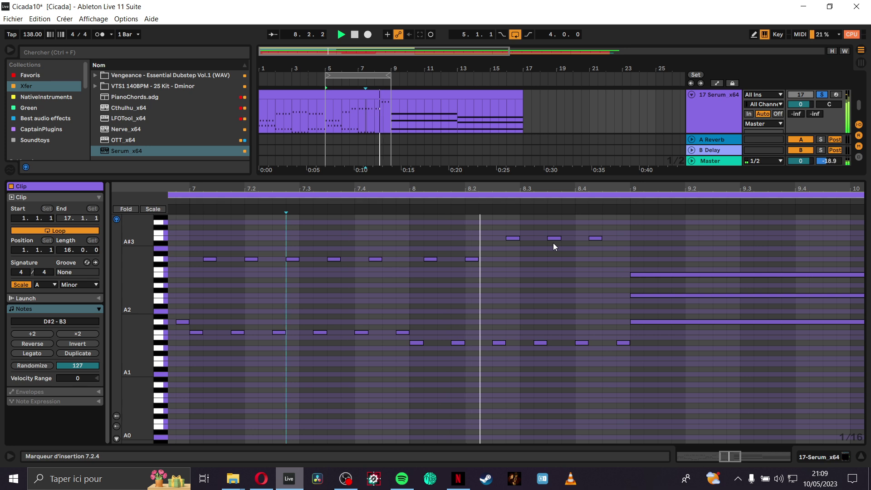
Step: Lower the last two upper notes of bar 8 to A3 and A#3, and play from bar 8
mouse_move(552, 238)
mouse_down()
mouse_move(551, 248)
mouse_move(598, 243)
mouse_up()
click(449, 278)
key(space)
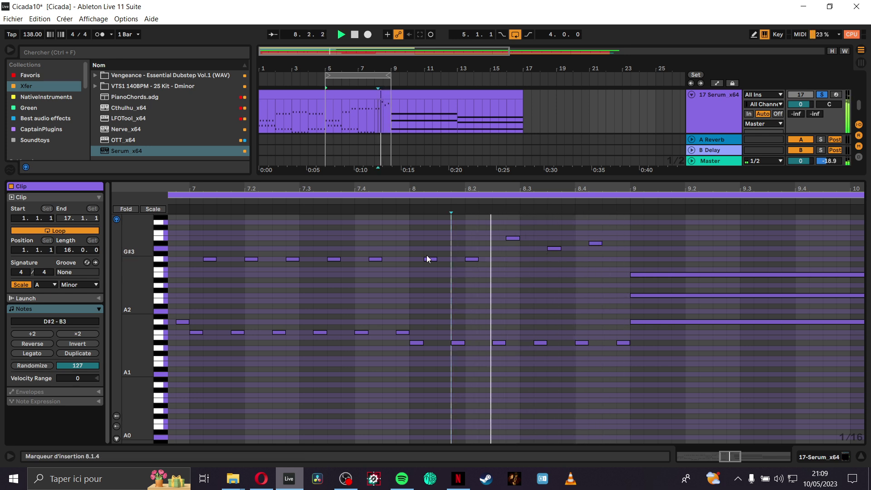
Step: Raise the second upper note of bar 8 to G#3 and play the melody back from 6.4.4
key(space)
drag(474, 258, 474, 254)
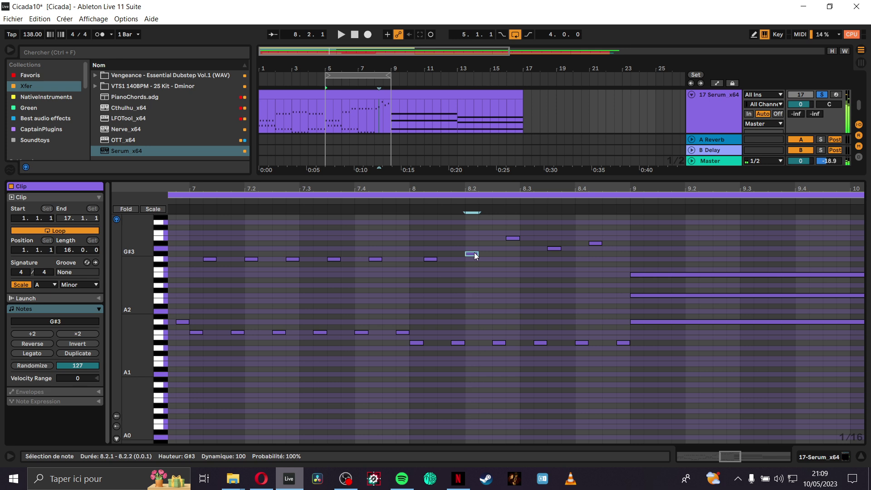
click(338, 300)
key(space)
key(space)
click(163, 275)
click(175, 275)
key(space)
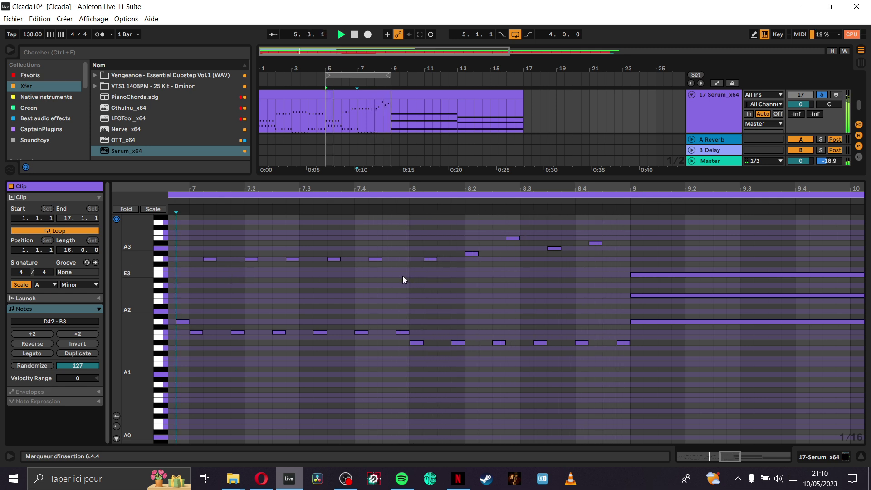
Step: Open the Serum synth of track 17 and route oscillator B through the filter
scroll(403, 276, down, 5)
click(845, 456)
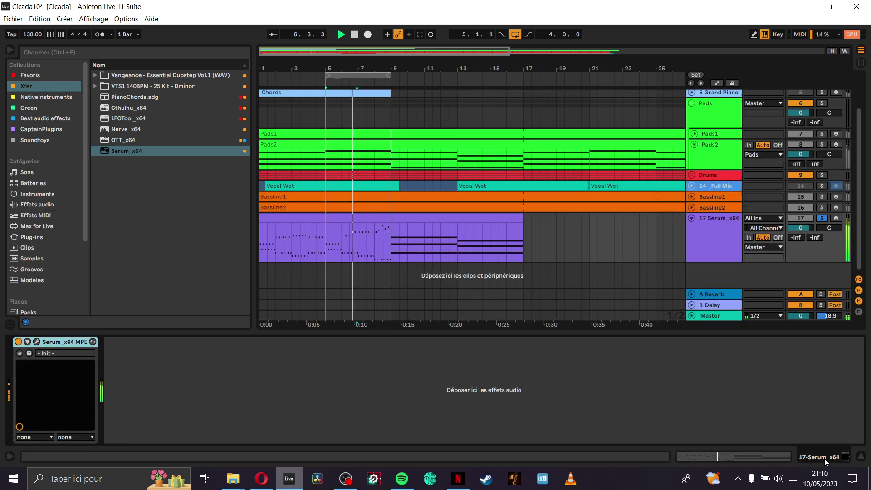
click(36, 342)
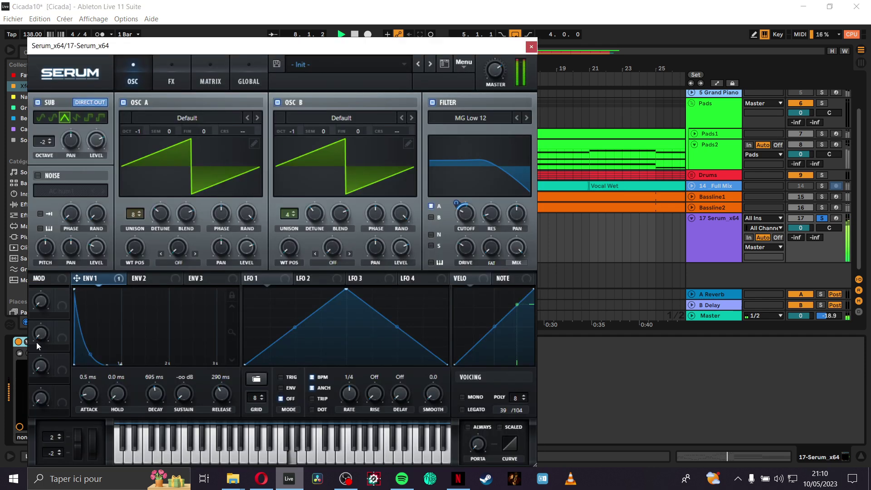
click(431, 217)
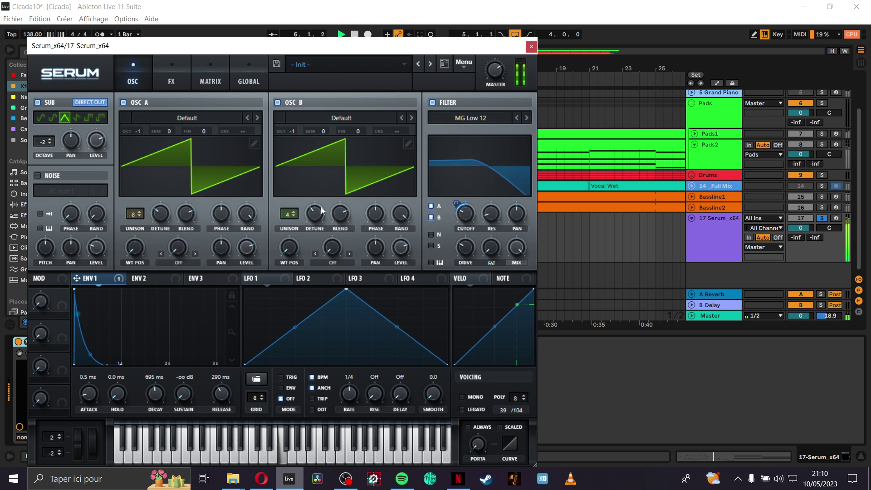
Step: Set oscillator A's octave to -2, and oscillator B's octave to 0 with 16 unison voices
drag(289, 213, 309, 162)
drag(139, 129, 137, 154)
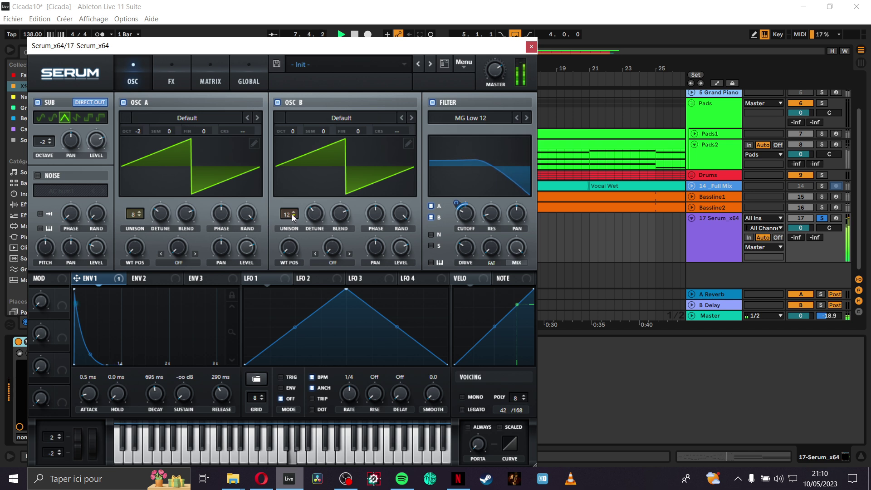
drag(294, 214, 297, 205)
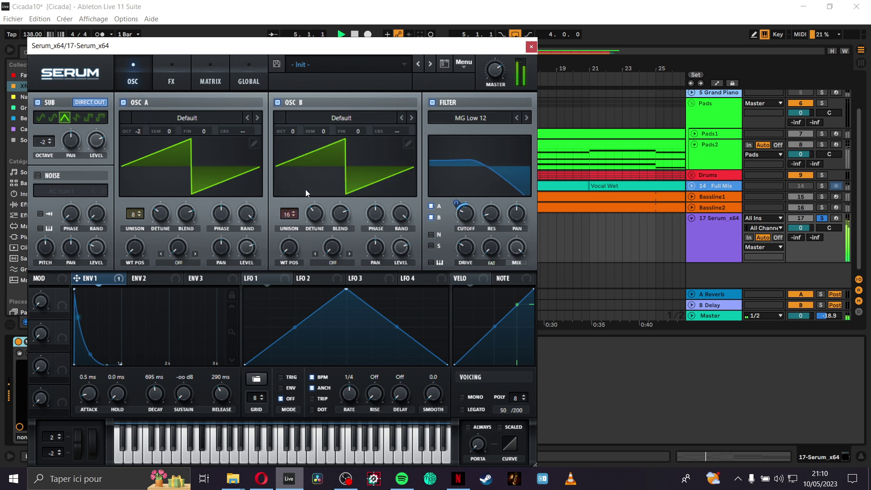
Step: Assign envelope 2 to the filter cutoff, and take oscillator B out of the filter
click(142, 278)
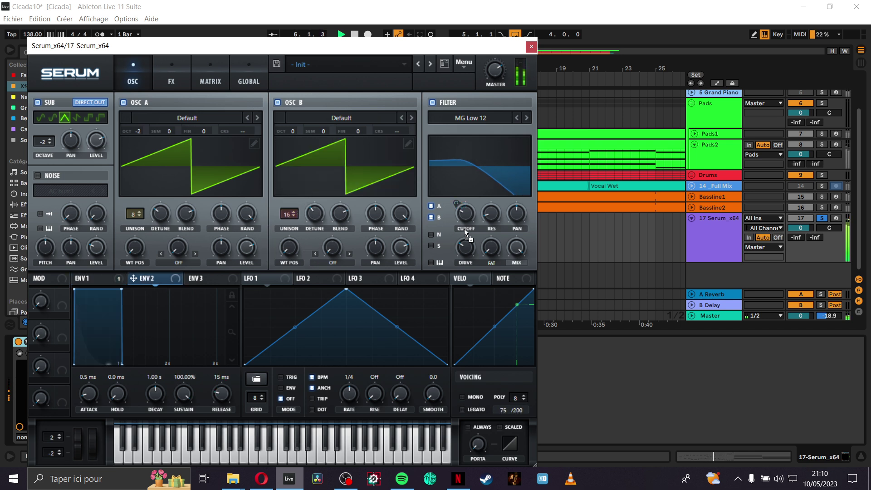
drag(337, 261, 456, 208)
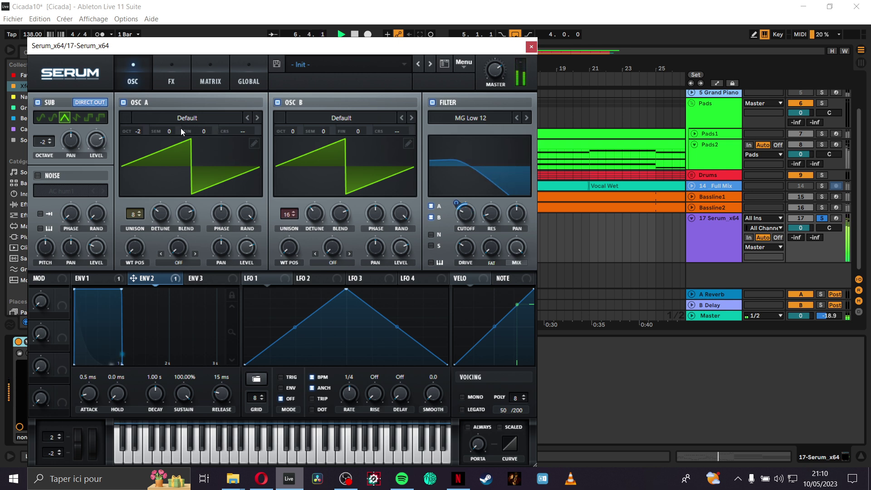
click(430, 218)
click(81, 278)
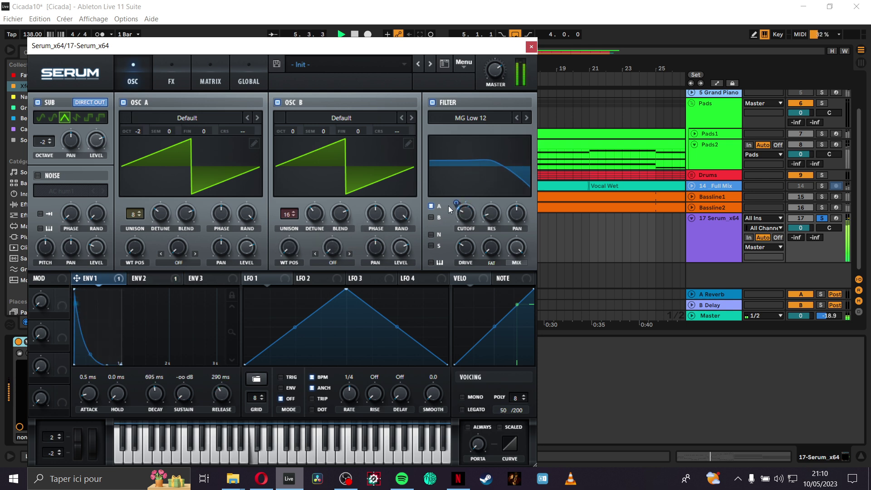
Step: Route the sub oscillator through the filter, and compare filtering oscillator B instead of oscillator A
click(37, 104)
click(41, 104)
click(431, 246)
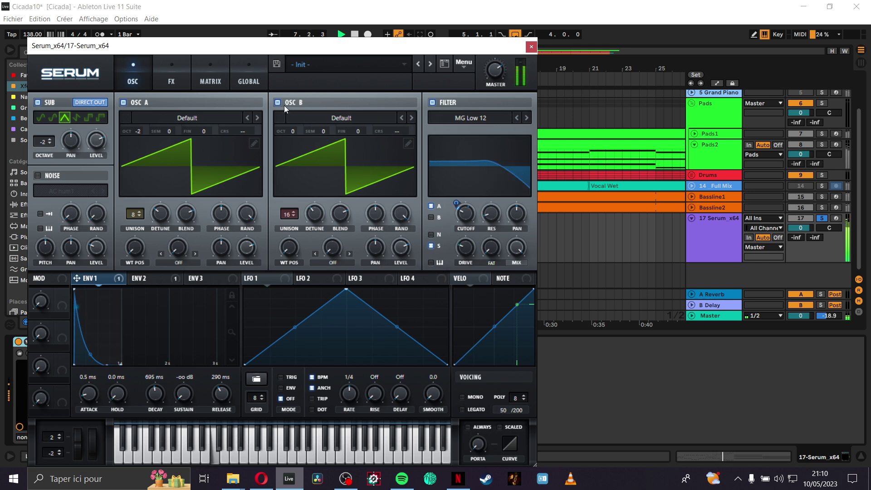
click(432, 217)
click(431, 206)
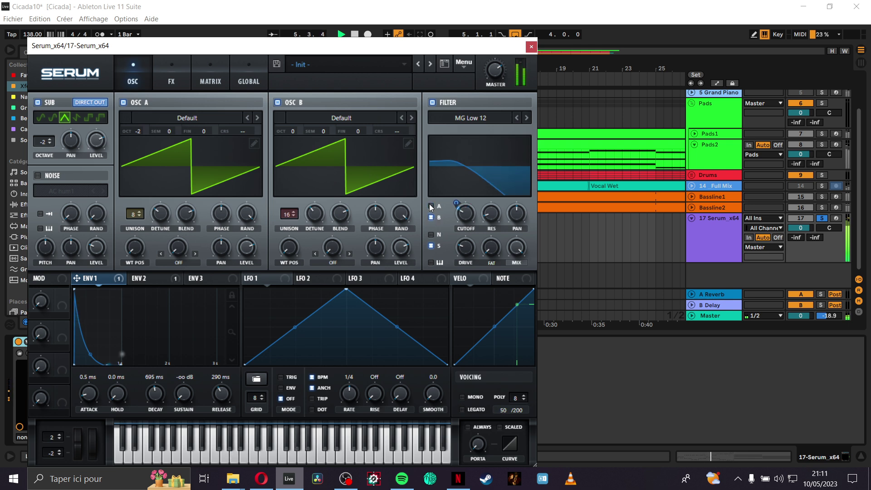
click(431, 206)
click(432, 217)
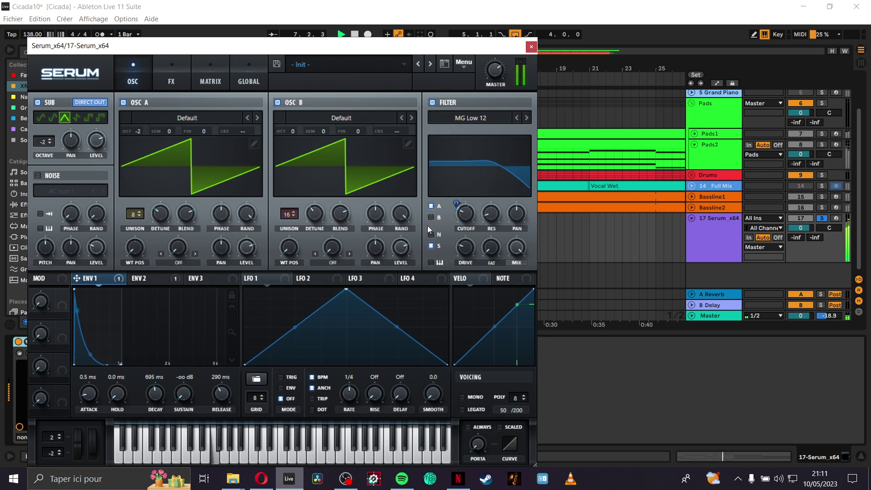
Step: Remove the chorus from Serum's effects rack
click(174, 76)
click(510, 113)
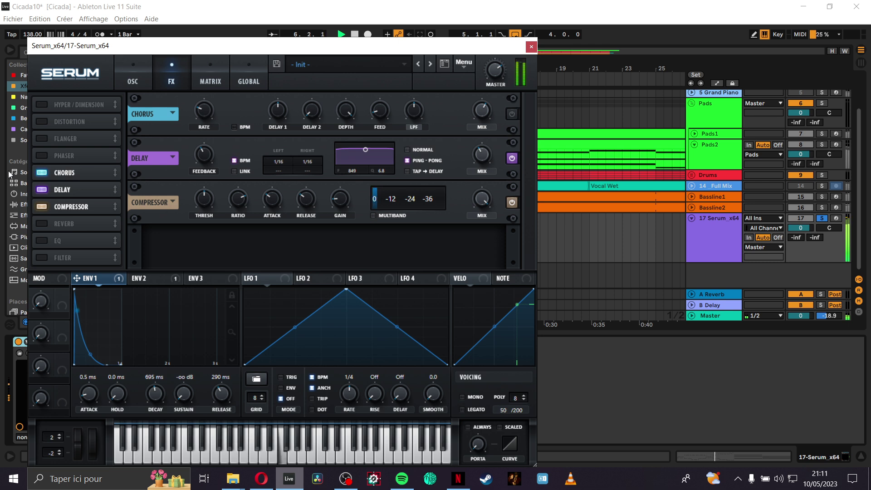
click(108, 172)
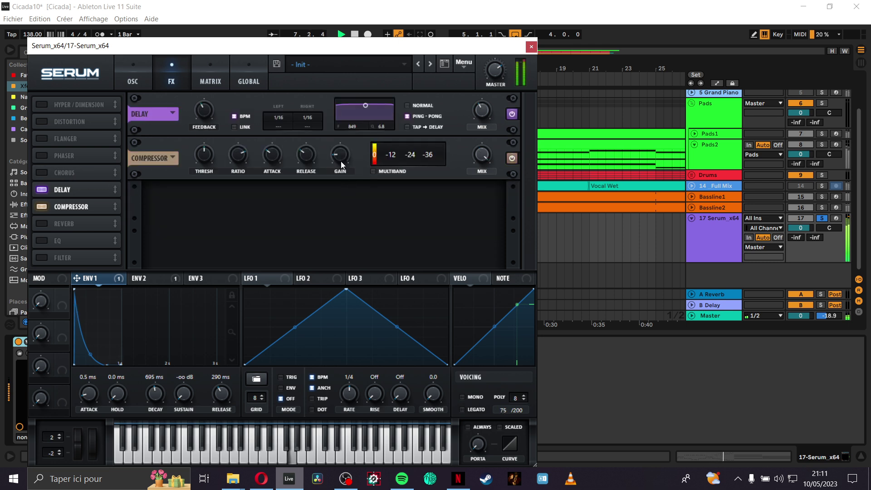
Step: Assign envelope 2 to the compressor's gain, and try the compressor's multiband mode
drag(136, 278, 315, 178)
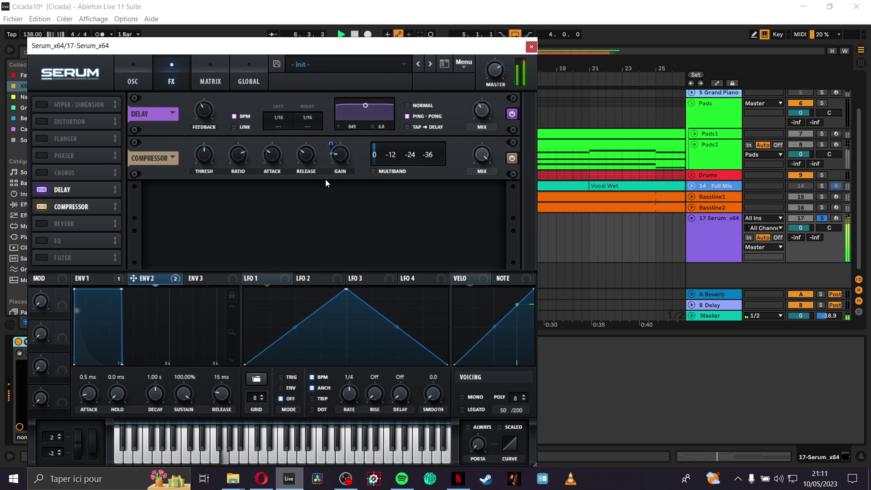
click(375, 172)
click(373, 173)
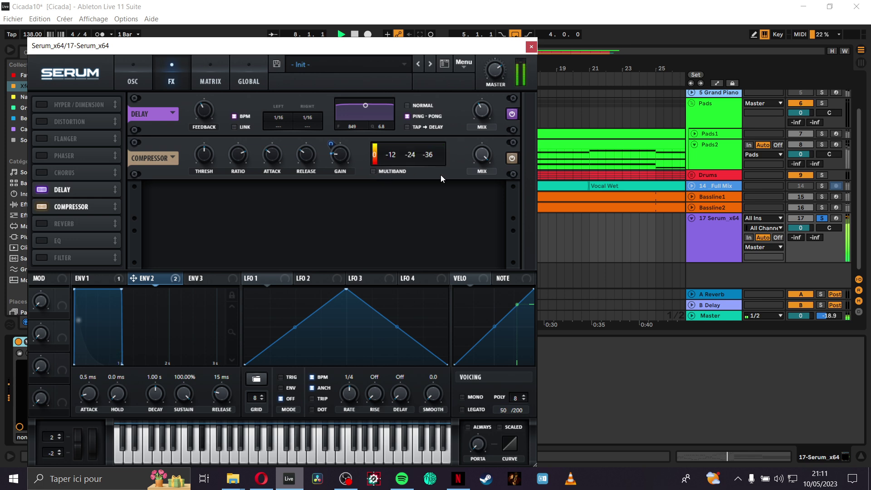
Step: Close Serum, reopen the Serum clip's notes around bar 8 and play back from 7.4.4
click(531, 46)
click(362, 221)
double_click(363, 220)
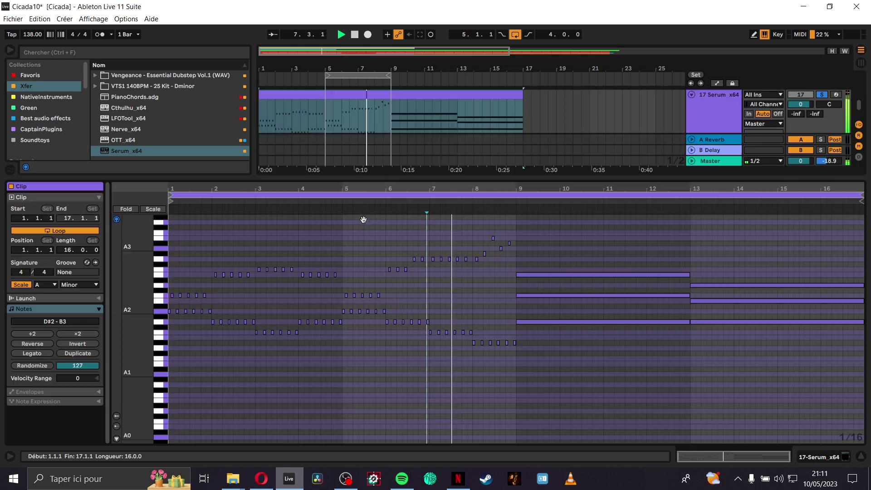
scroll(494, 274, up, 5)
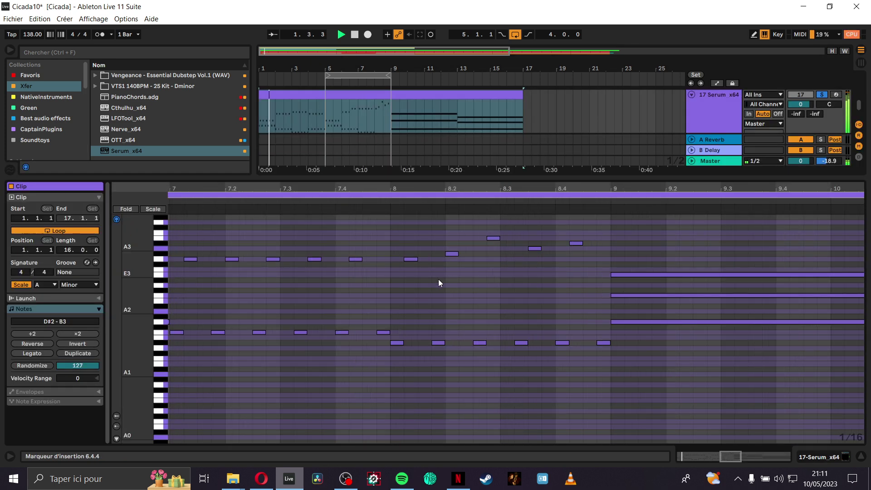
click(380, 285)
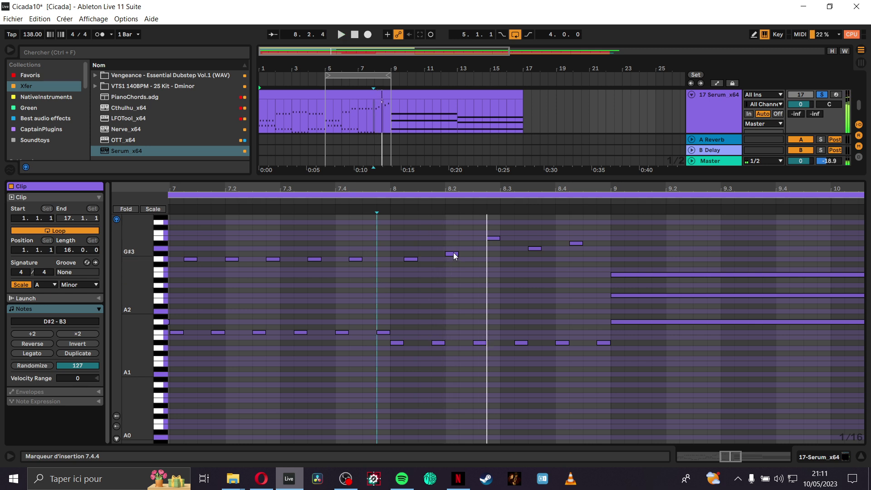
Step: Lower the G#3 melody note just after 8.2 to G3 and play back from 7.2.4
drag(452, 253, 453, 259)
key(space)
click(262, 295)
key(space)
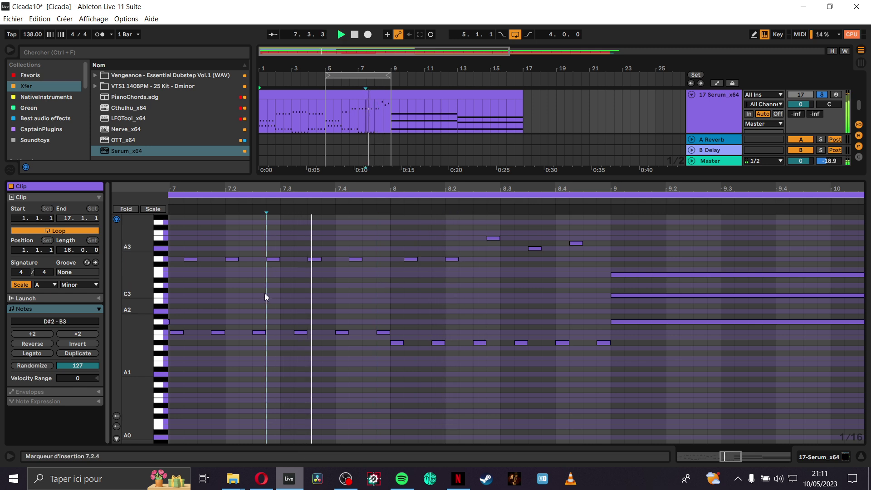
Step: Lower the last two melody notes of bar 8 to G3 and A3, and play back from 7.3.3
key(space)
drag(534, 249, 573, 248)
click(307, 284)
key(space)
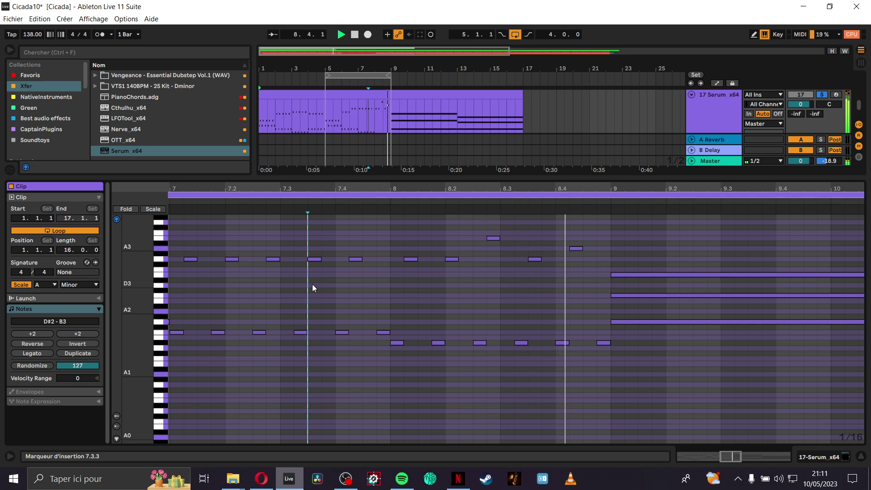
Step: Lower all of bar 8's bass notes to D2 and play the pattern from near the start of the clip
drag(396, 357, 622, 328)
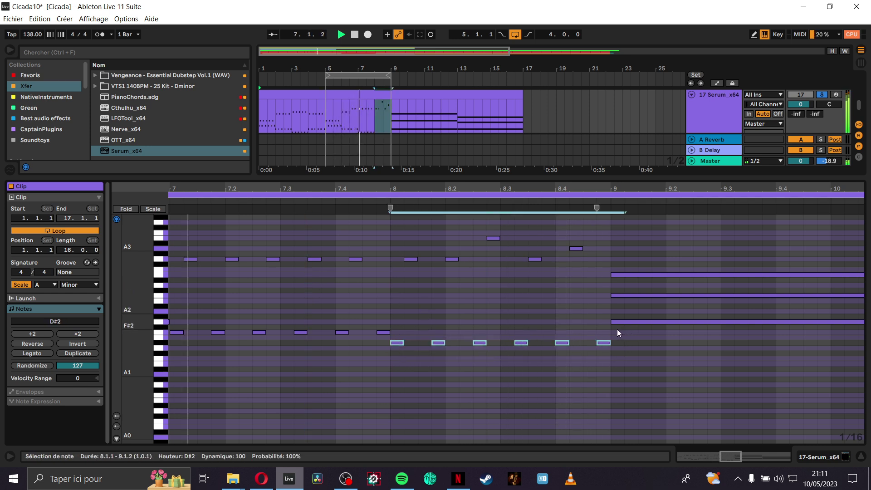
key(Down)
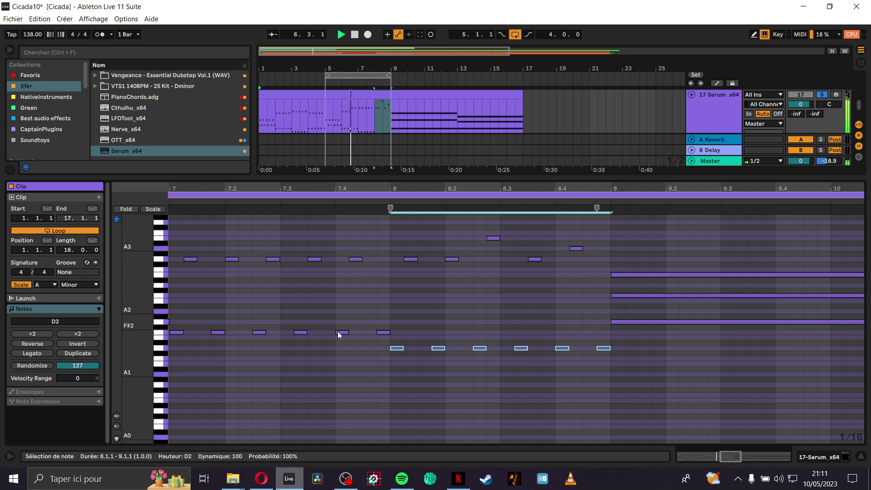
scroll(313, 379, down, 3)
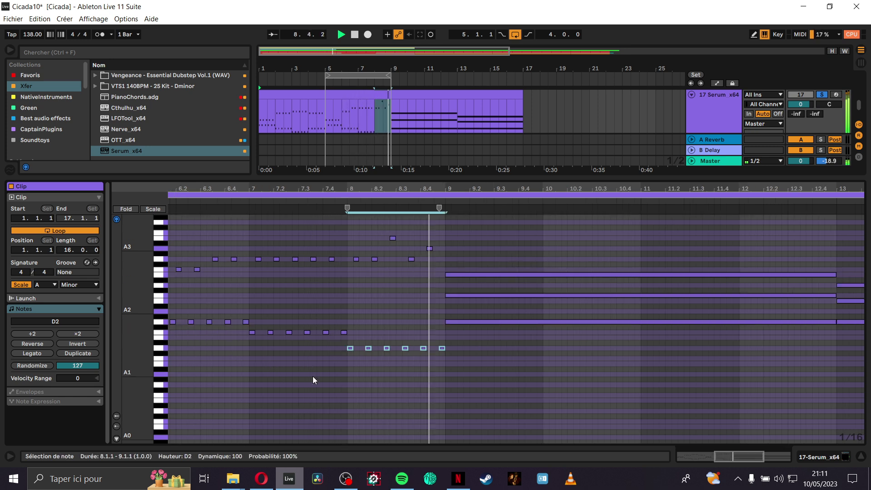
scroll(309, 379, down, 3)
key(space)
key(space)
click(170, 333)
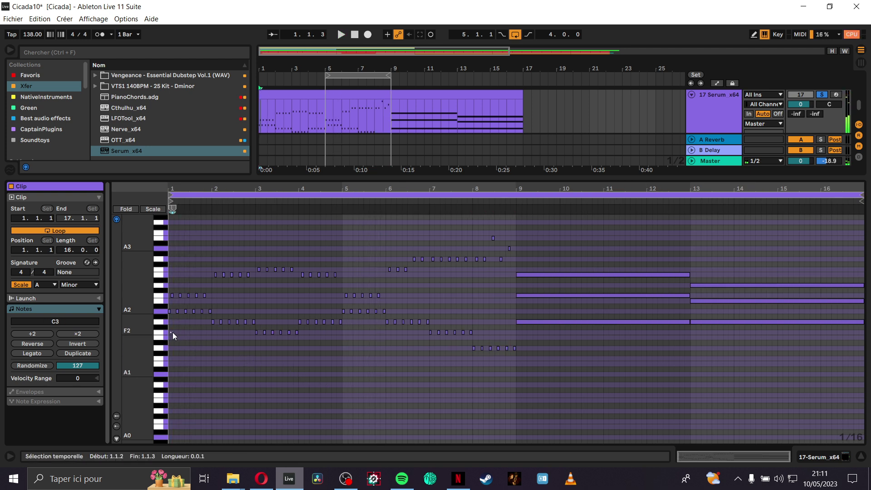
key(space)
Step: Transpose the short melody notes of bars 1 to 8 up one octave, to C4–B4, and play them back
drag(159, 246, 510, 298)
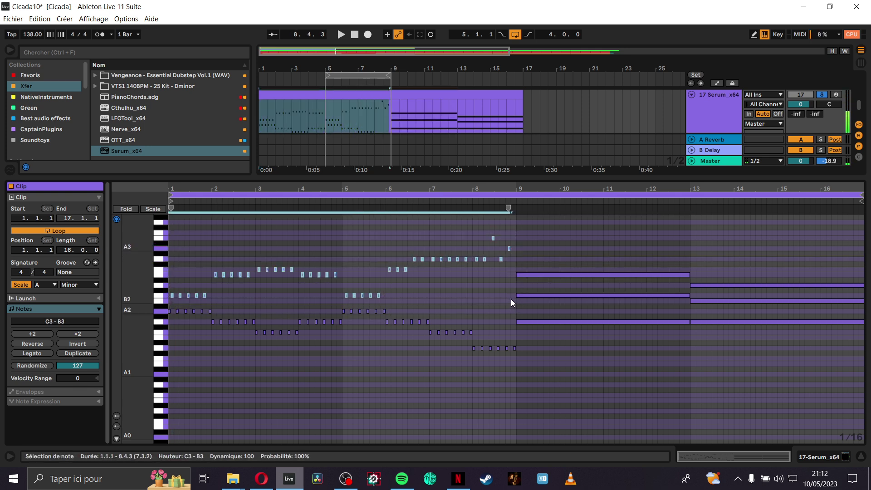
key(shift+Up)
key(space)
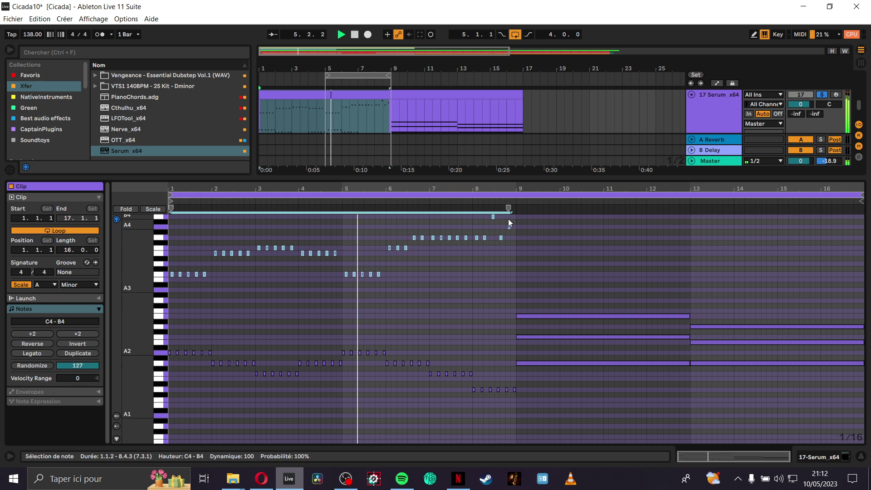
Step: Transpose the last three high melody notes of bar 8 down four semitones and play back from 7.1.3
drag(487, 215, 529, 244)
key(space)
key(Down)
key(Down)
key(Down)
key(Down)
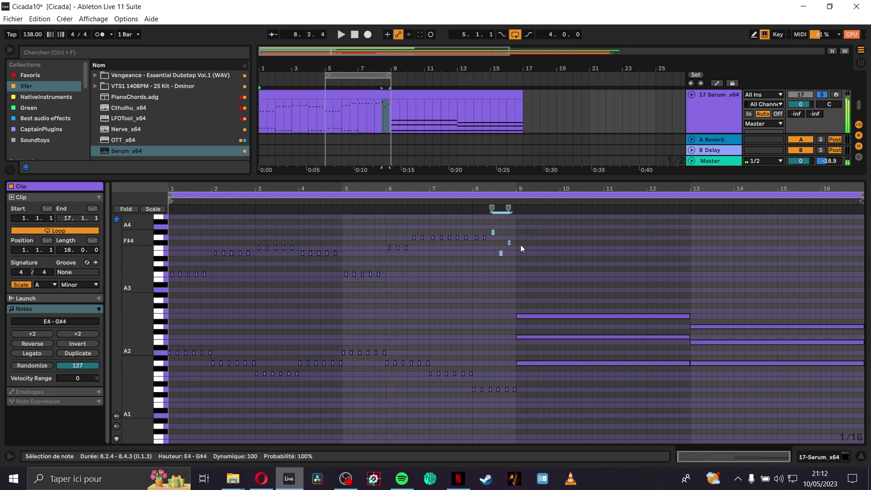
click(435, 266)
key(space)
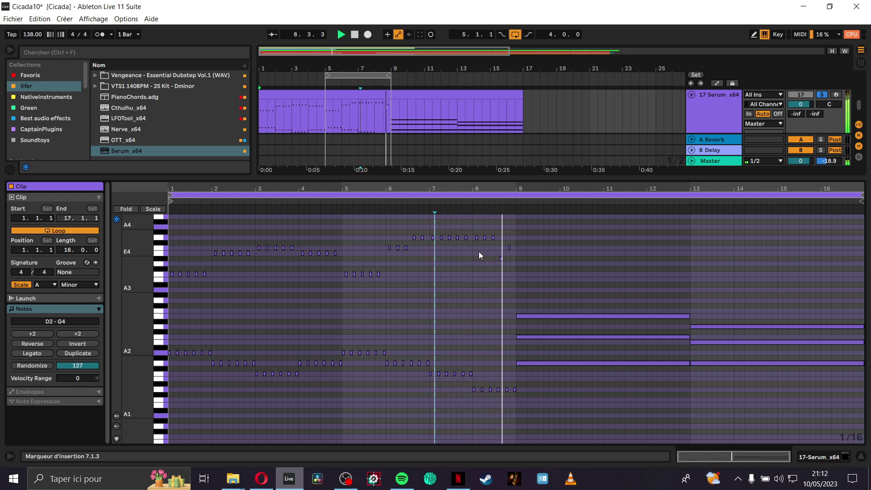
Step: Lower the last two melody notes of bar 8 to C4
click(500, 259)
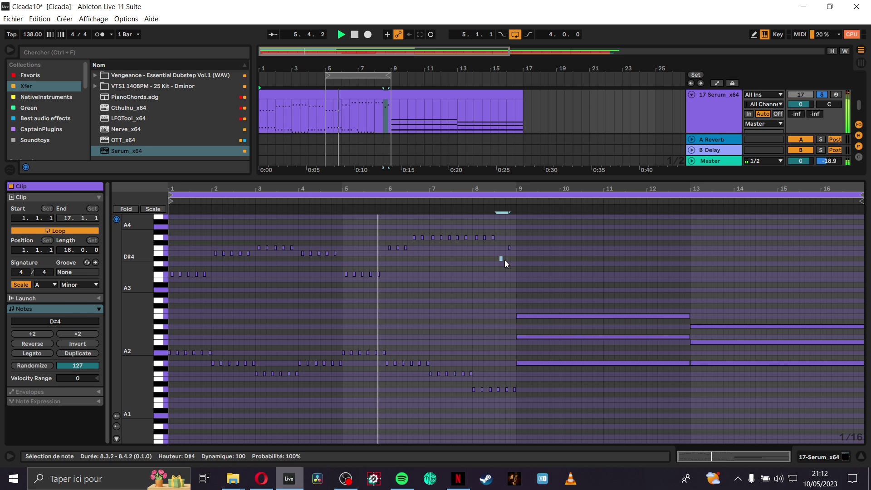
drag(504, 256, 515, 247)
key(Down)
key(Down)
key(Down)
key(Down)
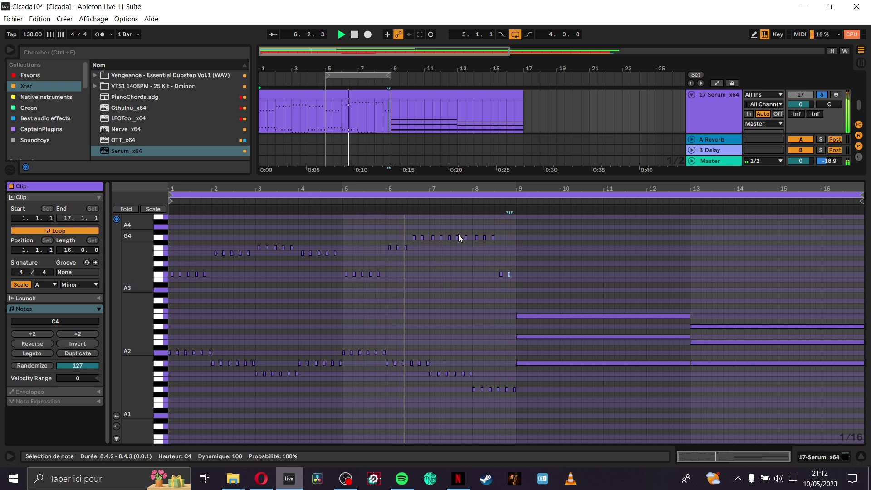
Step: Duplicate the bass notes of bars 1 to 8 into bars 9 to 16
scroll(543, 235, down, 1)
scroll(542, 235, down, 1)
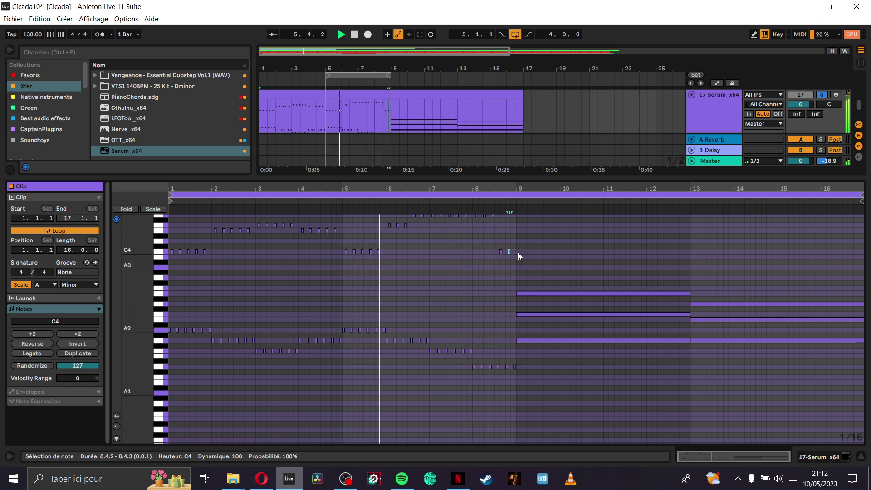
drag(516, 385, 346, 330)
scroll(317, 329, up, 1)
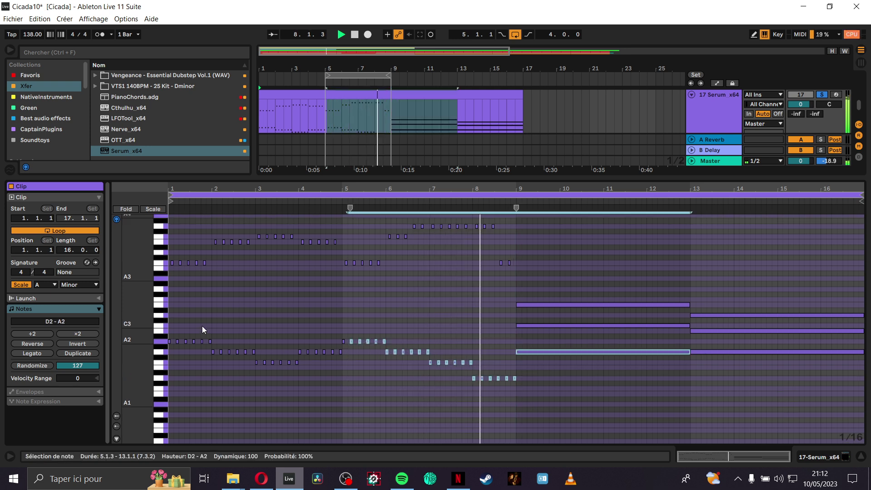
key(space)
click(161, 337)
drag(170, 331, 516, 415)
key(ctrl+d)
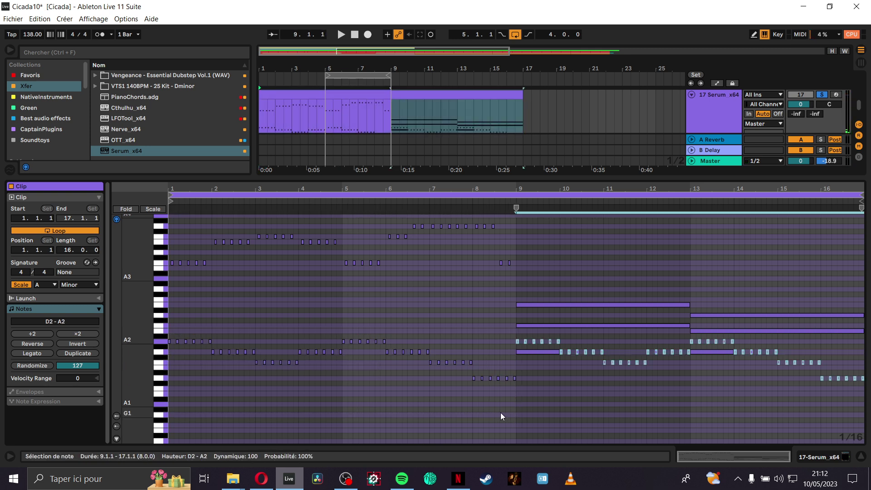
Step: Transpose the duplicated bass notes from bar 9 down two semitones and play back from bar 7
key(Down)
key(Down)
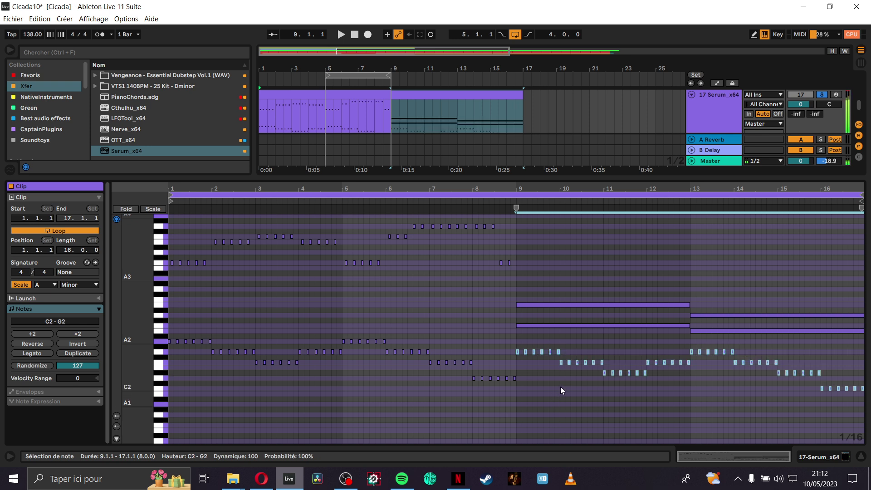
click(457, 375)
key(space)
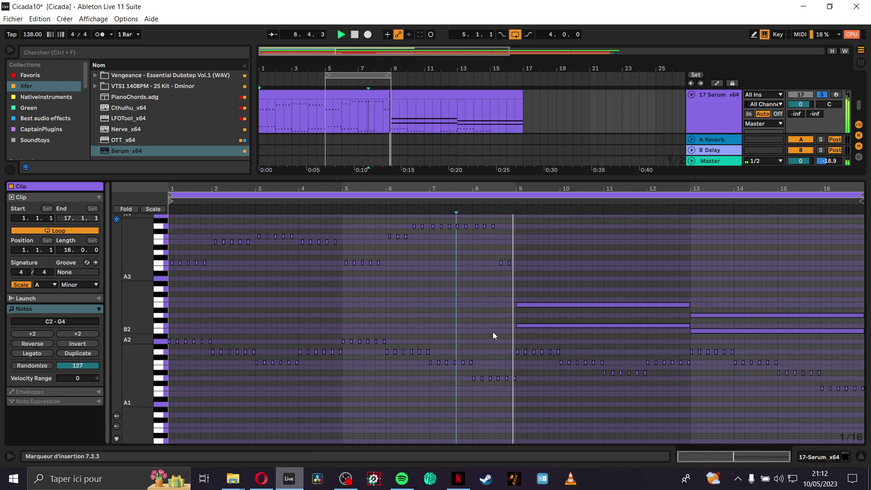
Step: Turn off arrangement looping and the Serum track's solo, and play back the passage leading into bar 9
click(514, 35)
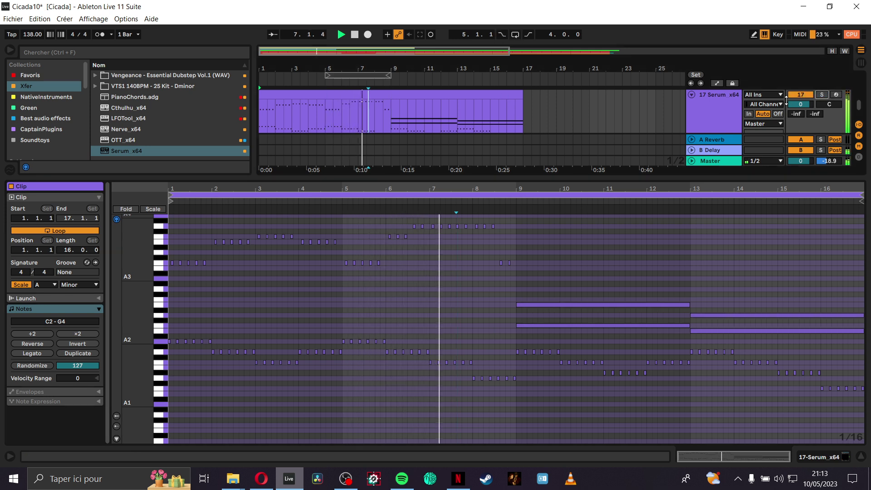
scroll(497, 322, up, 3)
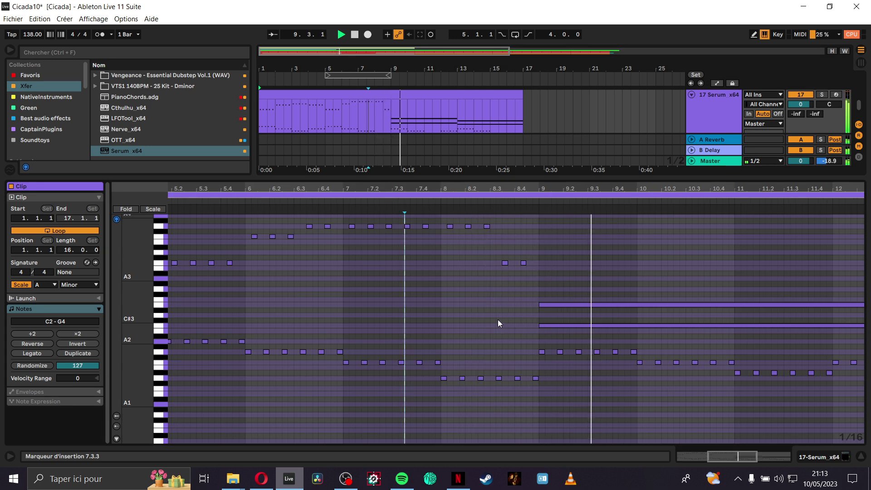
click(500, 320)
key(space)
key(space)
key(minus)
key(space)
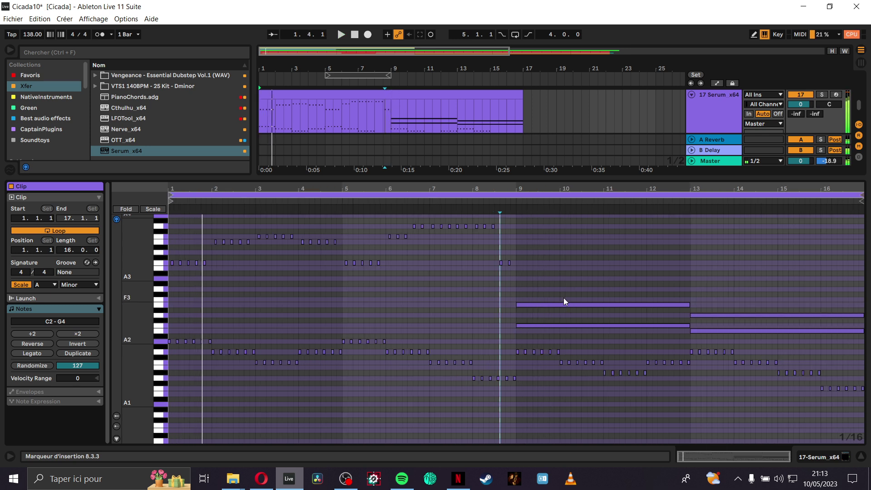
key(space)
Step: Shorten the two long C3 and E3 notes starting at bar 9 to one sixteenth each
click(510, 294)
click(516, 291)
click(545, 294)
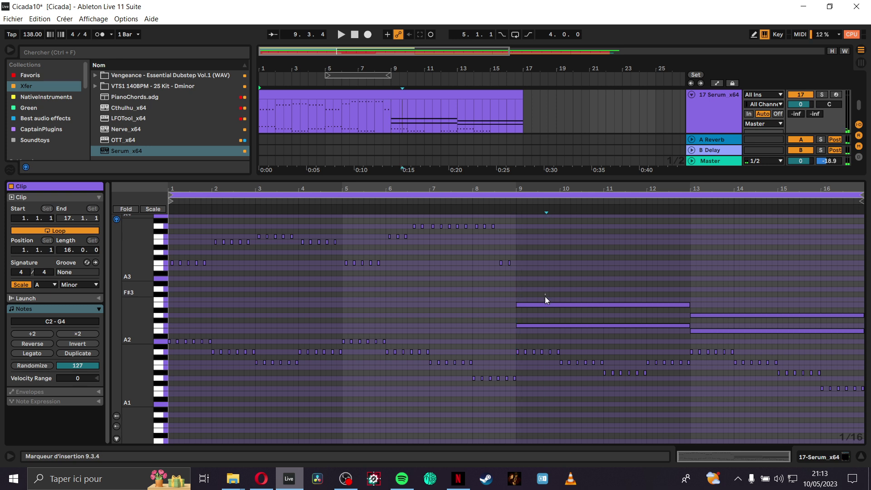
drag(545, 294, 558, 336)
drag(687, 325, 520, 325)
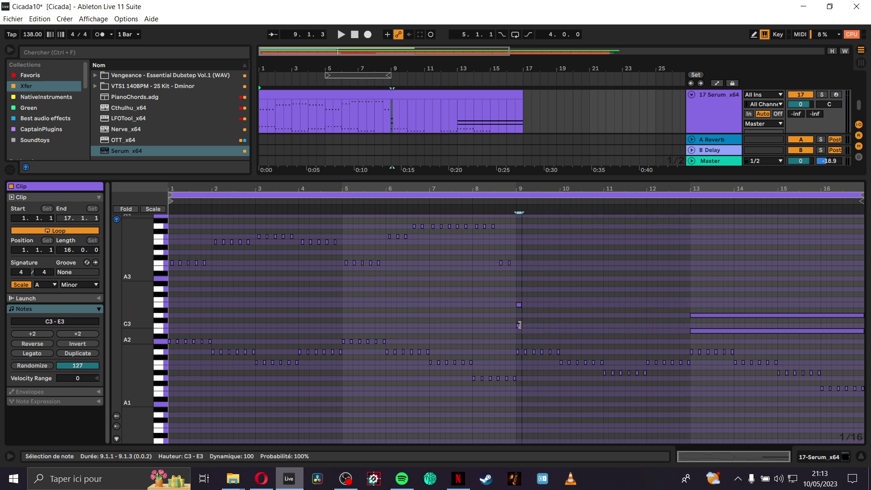
ctrl+scroll(518, 321, up, 5)
key(shift+Left)
drag(515, 329, 472, 304)
key(ctrl+d)
key(ctrl+d)
key(ctrl+z)
key(ctrl+z)
Step: Duplicate the short C3 and E3 chord every three sixteenths to make six hits across bar 9, and play it back
drag(537, 304, 491, 336)
key(ctrl+d)
key(ctrl+d)
key(ctrl+d)
key(ctrl+d)
key(ctrl+d)
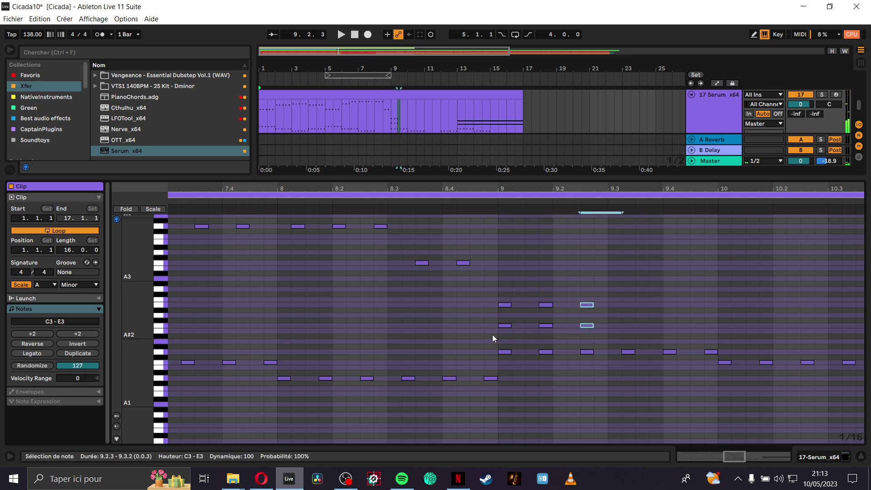
scroll(491, 336, down, 3)
click(469, 328)
key(space)
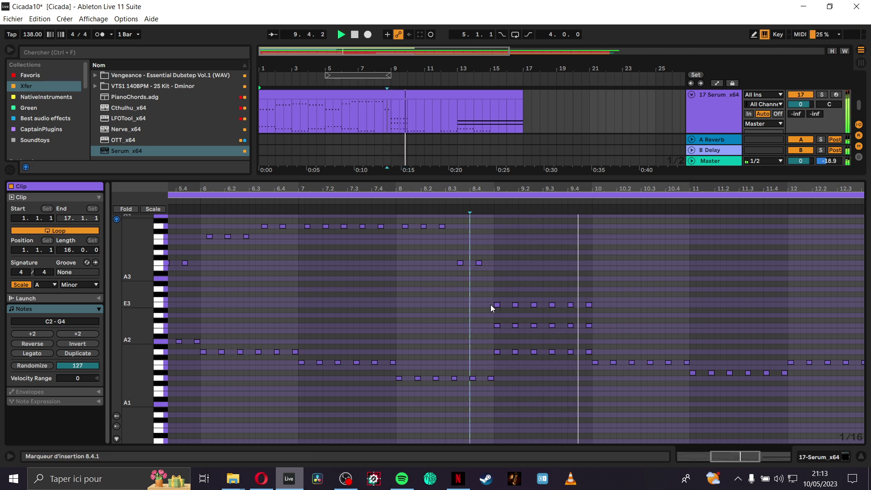
key(space)
Step: Duplicate the six C3 and E3 chord hits into bar 10, starting exactly at 10.1.1, and play them back
drag(495, 334, 595, 301)
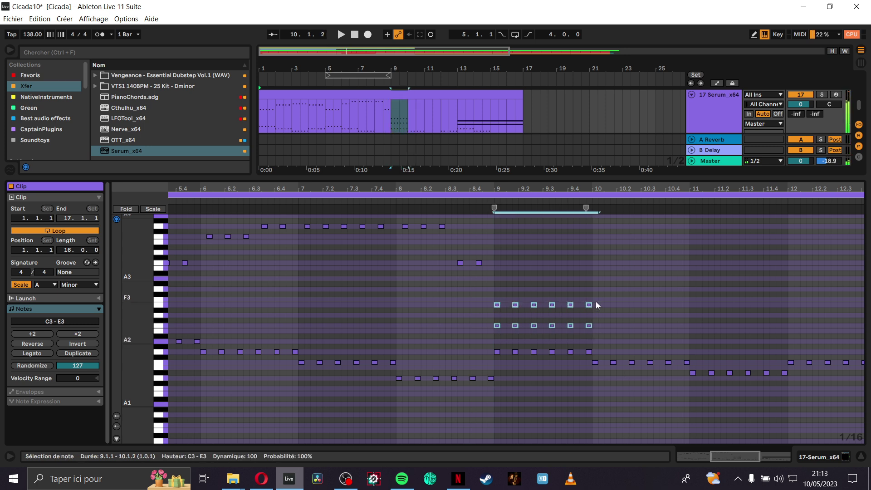
key(ctrl+d)
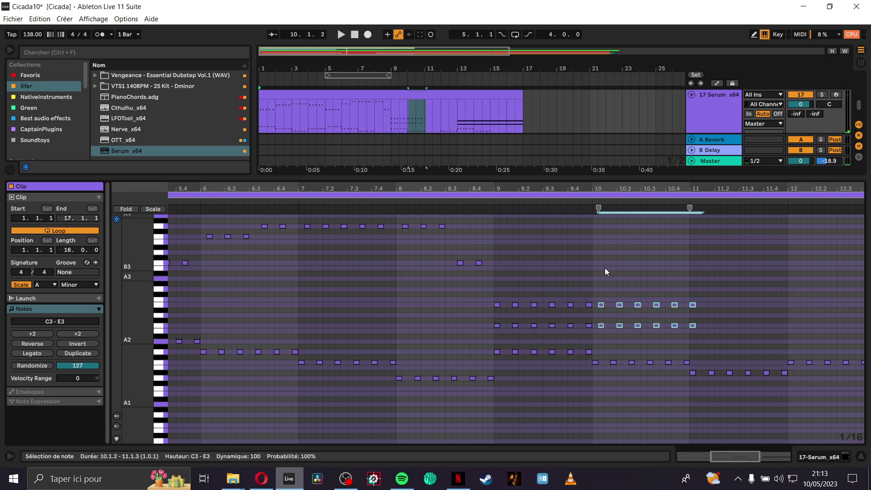
key(Left)
key(Down)
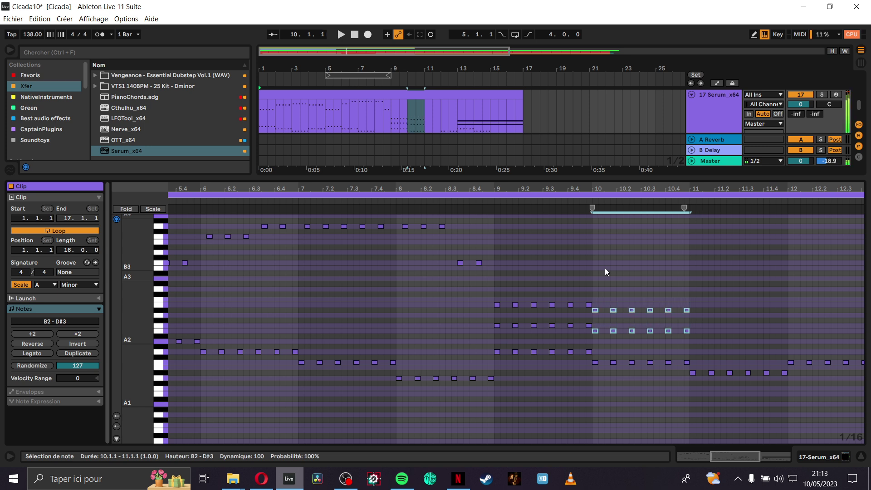
key(Up)
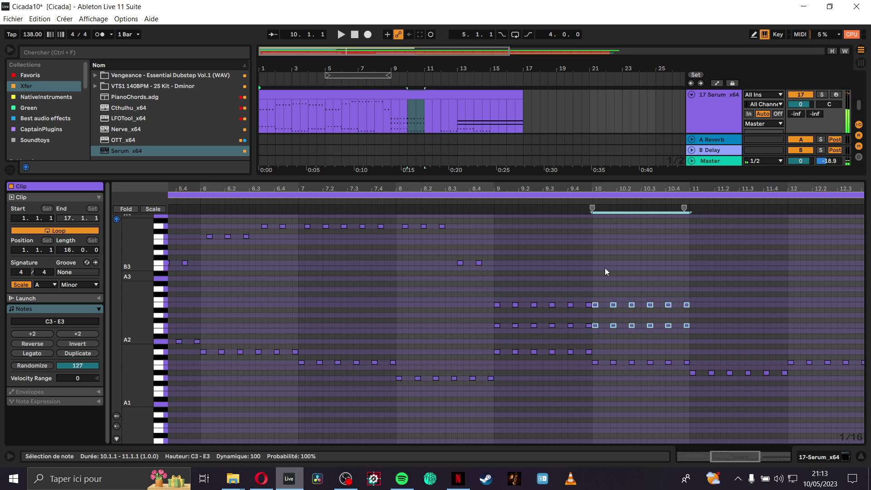
click(475, 343)
key(space)
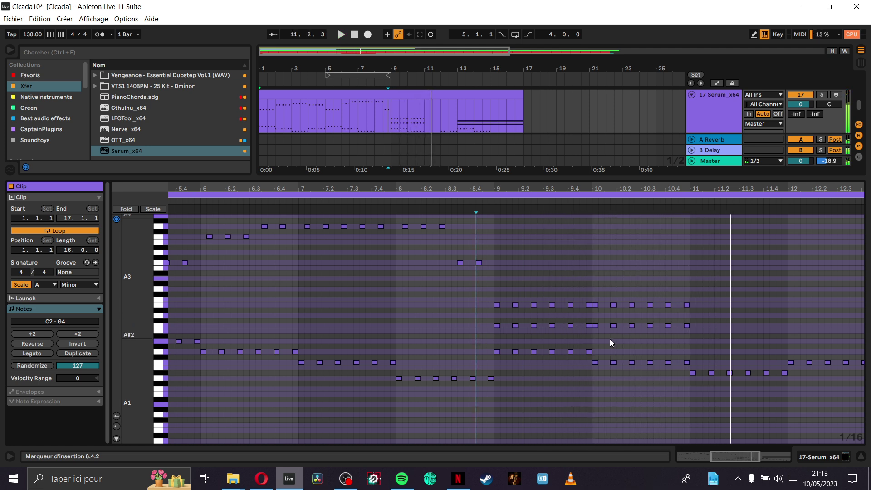
key(space)
Step: Duplicate bar 10's chord hits into bars 11 and 12 and play back from bar 8
drag(598, 334, 684, 298)
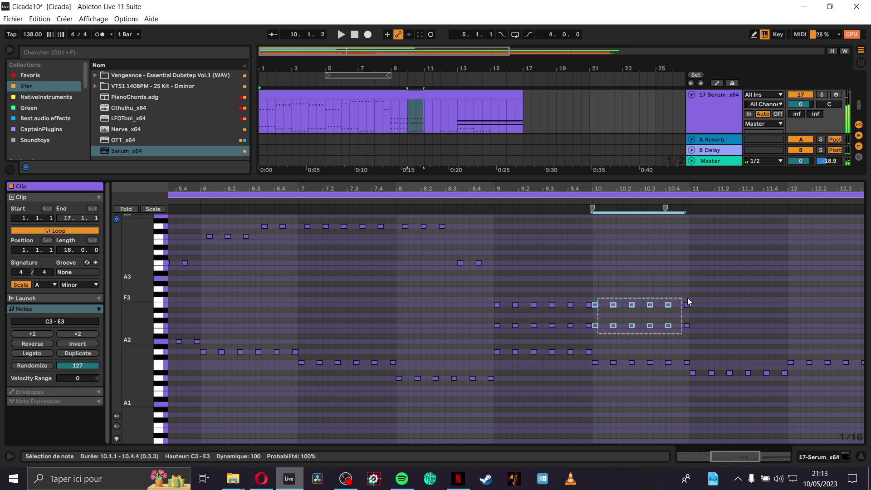
key(ctrl+d)
key(ctrl+d)
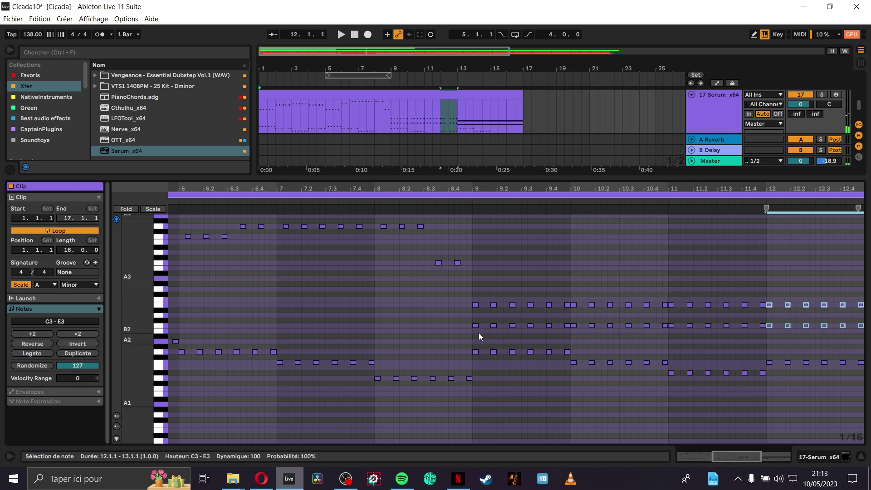
click(402, 310)
key(space)
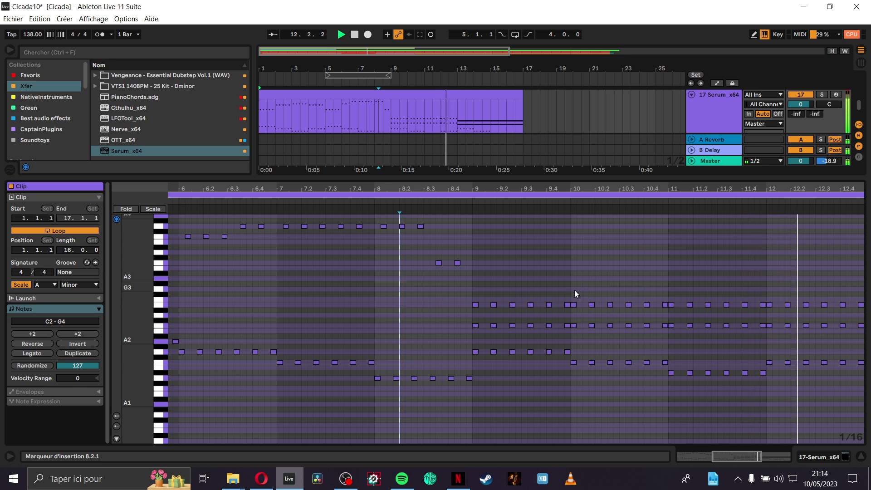
Step: Examine the repeated chords against the long notes at bar 13 and listen to the passage around bar 9
key(z)
key(space)
click(729, 316)
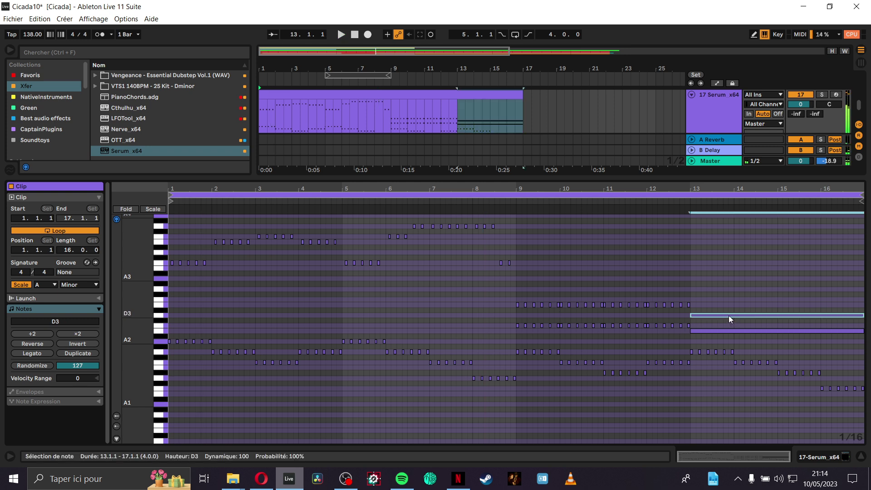
click(506, 334)
key(space)
click(515, 330)
key(space)
key(space)
key(space)
key(space)
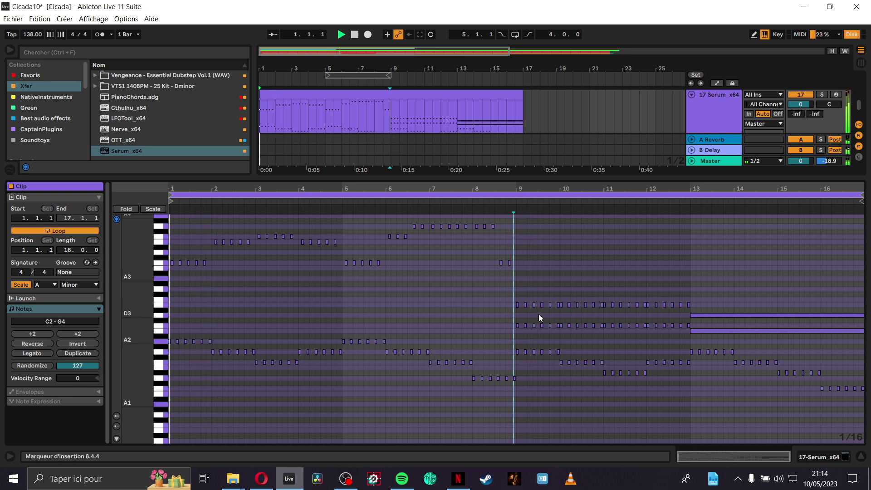
Step: Play the chords from 9.1.1 and move the four-bar arrangement loop region to start at bar 9
click(516, 336)
key(space)
key(space)
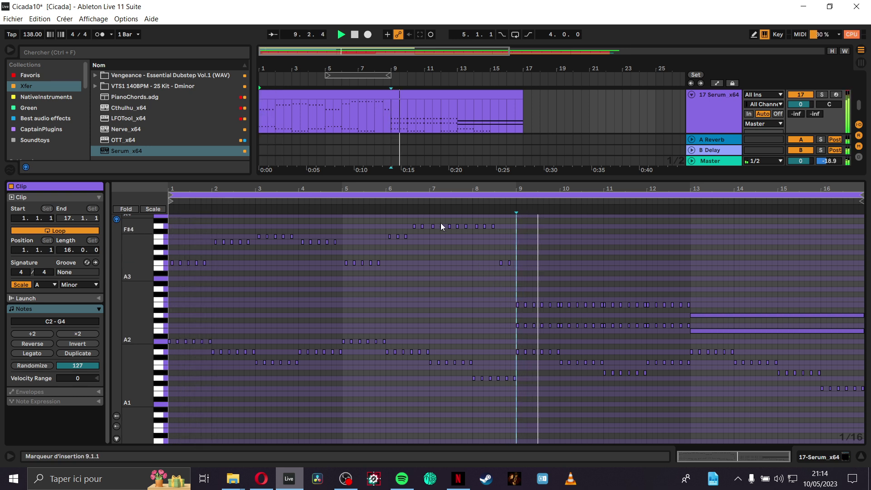
drag(366, 74, 431, 74)
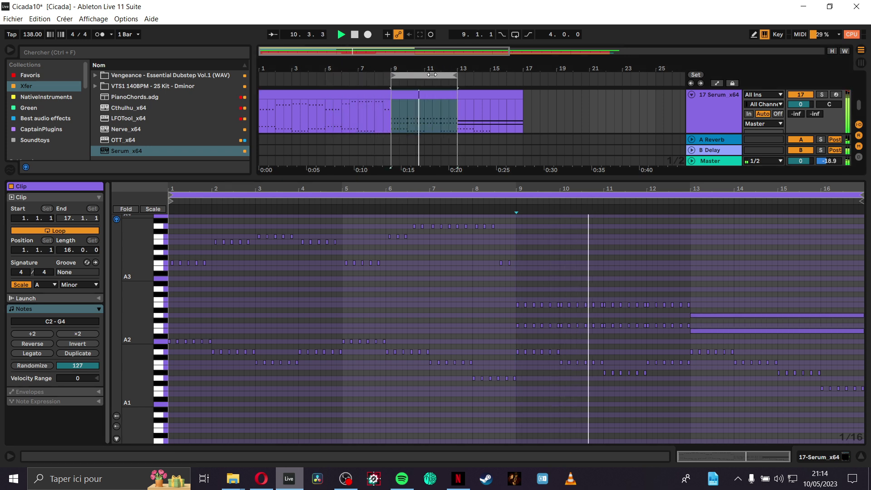
key(space)
Step: Raise the upper chord notes of bar 10 to F3 and play back from 9.1.1
drag(559, 309, 575, 306)
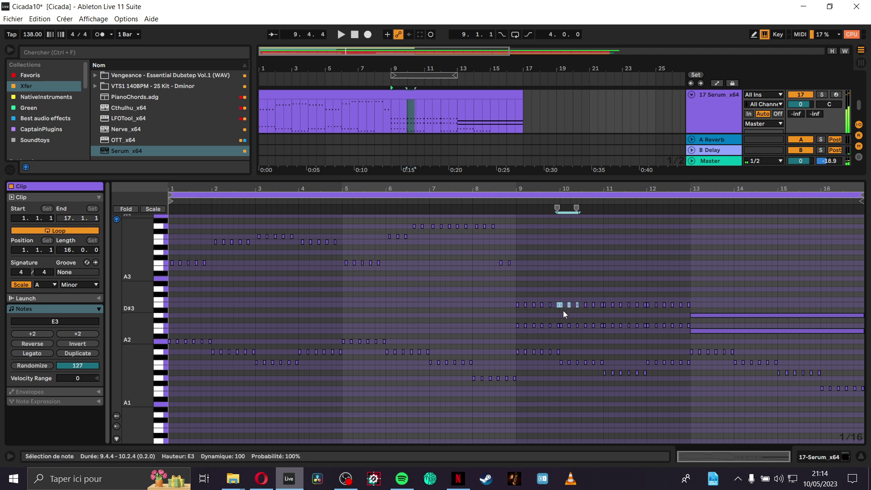
scroll(576, 316, up, 2)
drag(539, 312, 630, 301)
key(Up)
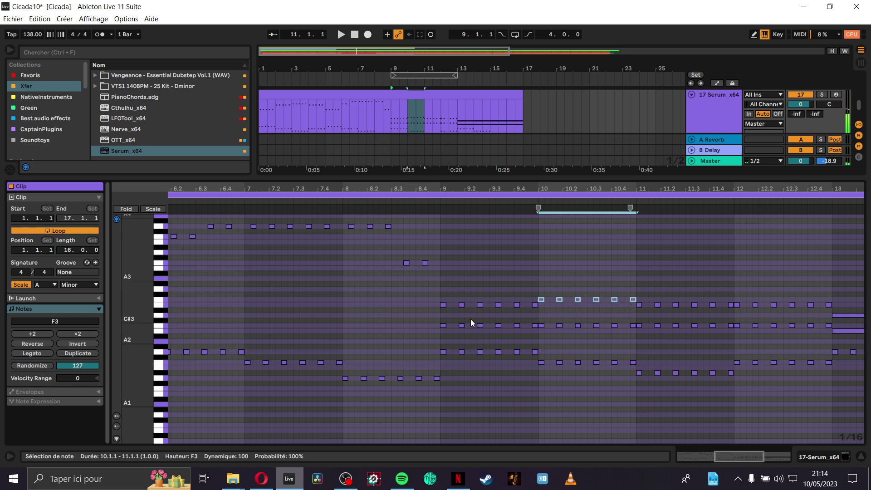
click(440, 316)
key(space)
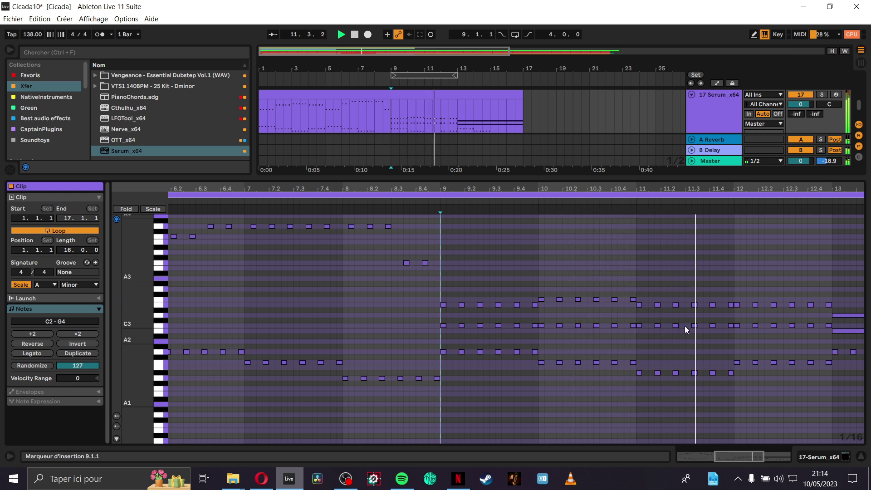
Step: Stop playback and lower the middle chord notes of bar 11 to B2
key(space)
drag(640, 330, 731, 320)
key(Down)
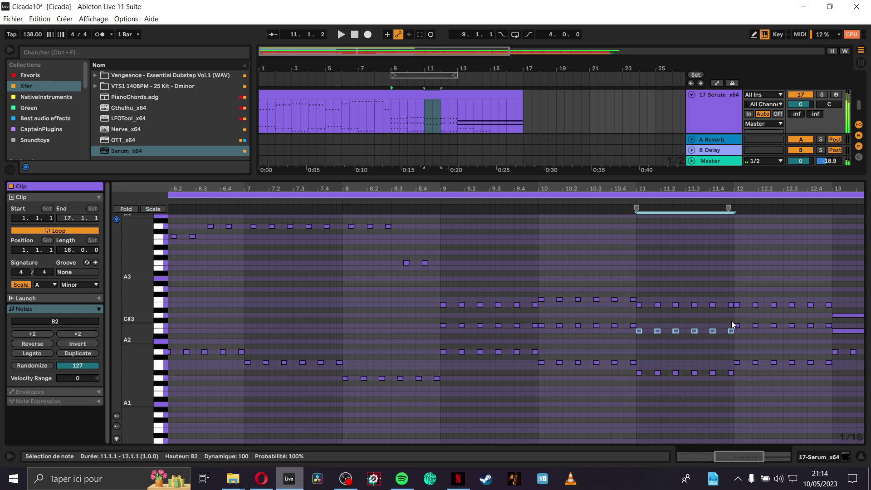
Step: Raise the upper chord notes of bar 12 to G3 and play back the progression from just before bar 9
drag(739, 316, 823, 295)
key(Up)
key(Up)
key(Up)
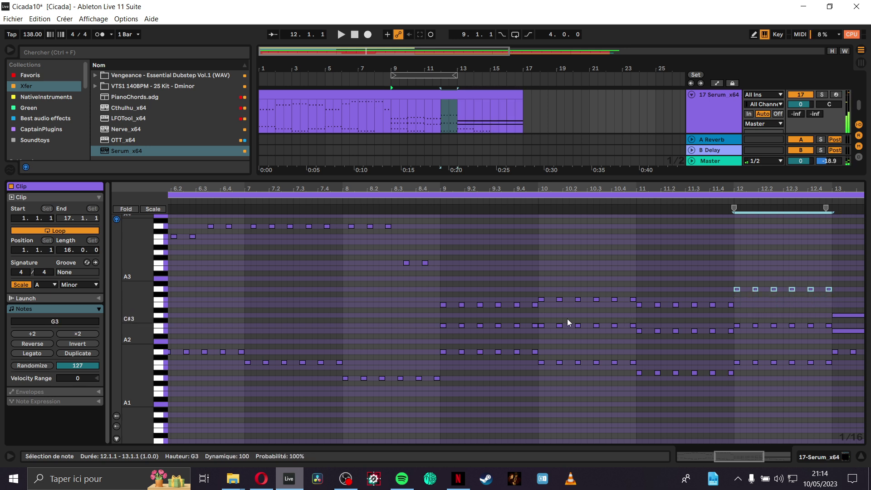
click(441, 312)
key(space)
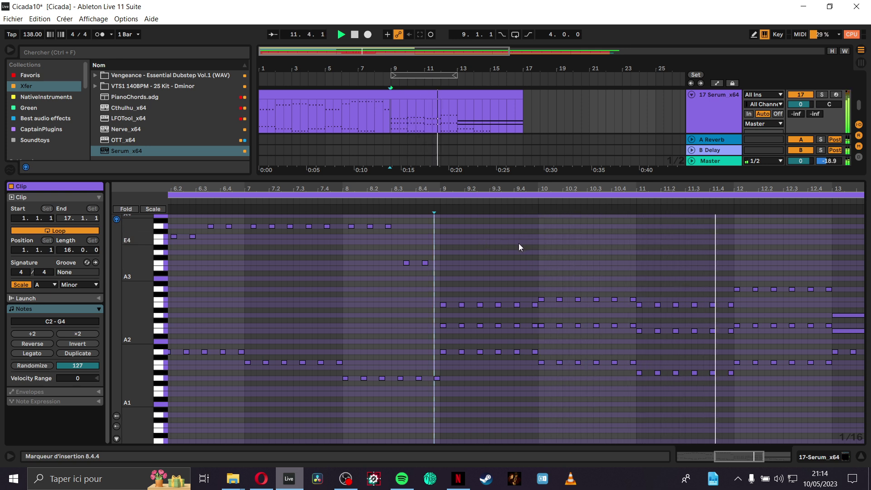
scroll(575, 262, down, 3)
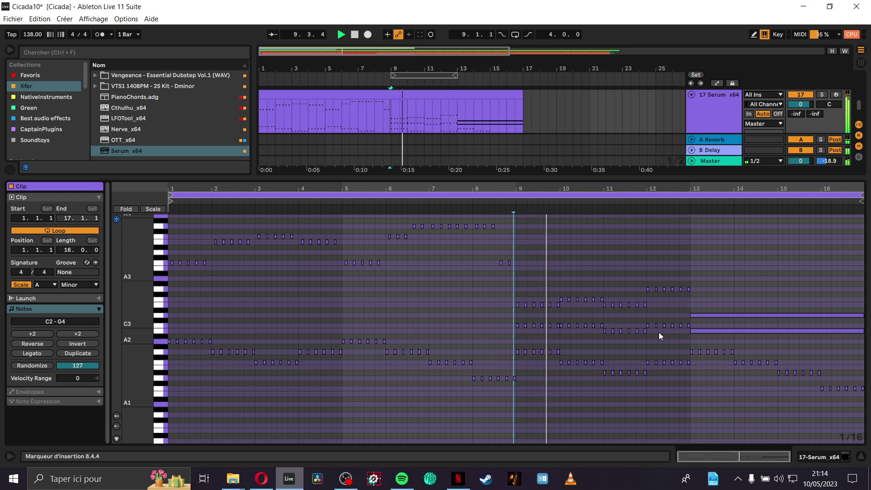
Step: Duplicate the middle C3 chord notes of bar 12 into bar 13 and lower the copies to B2
scroll(691, 346, up, 3)
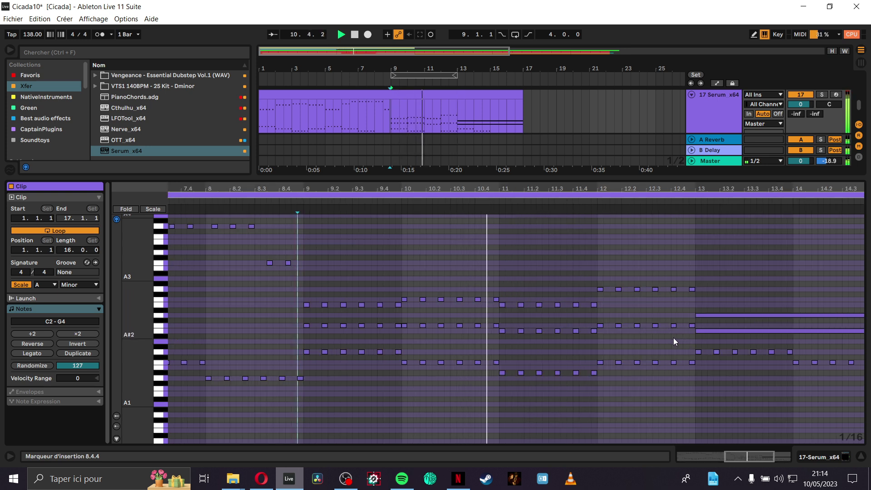
scroll(630, 338, down, 3)
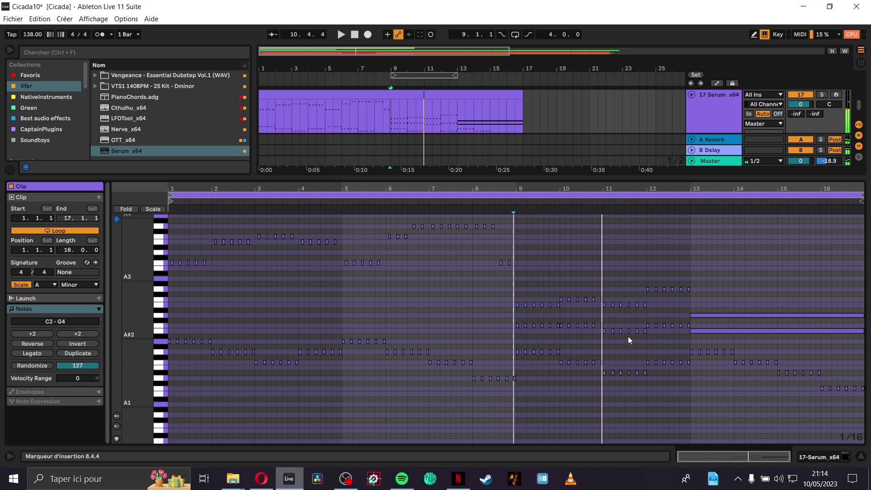
click(690, 331)
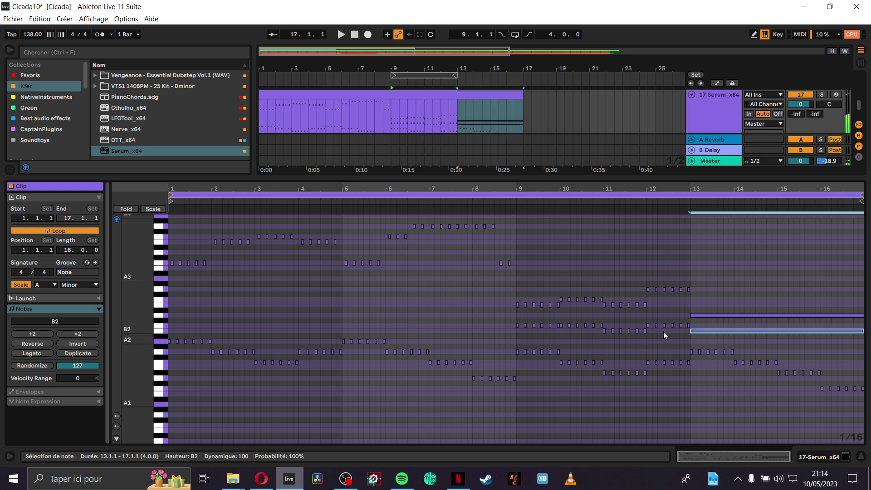
click(645, 331)
scroll(698, 337, up, 5)
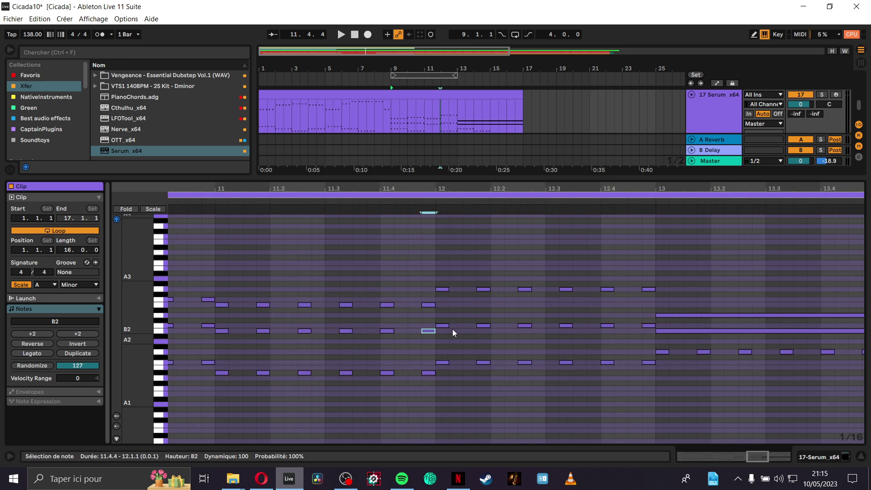
drag(447, 332, 644, 303)
key(ctrl+d)
key(Down)
Step: Duplicate the upper chord notes of bar 12 into bar 13, lower the copies to D3 and play back the progression
drag(430, 273, 640, 310)
key(ctrl+d)
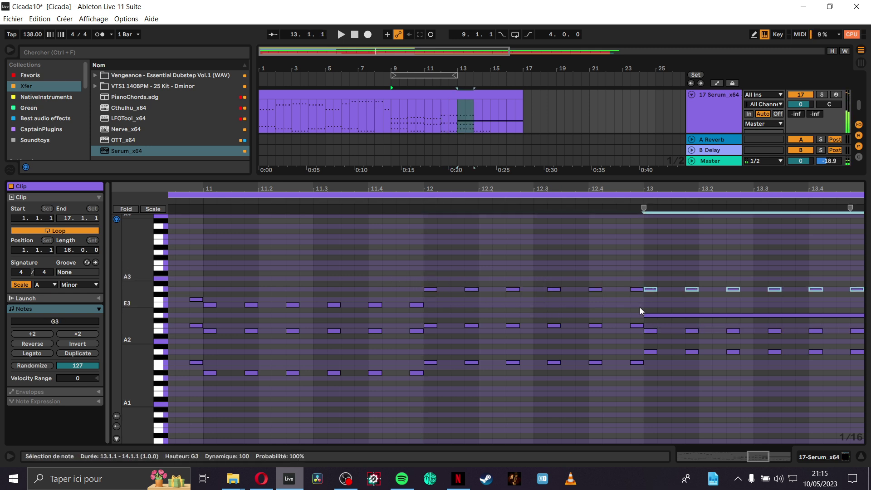
key(Down)
key(Down)
key(Down)
key(Down)
key(Down)
key(space)
key(x)
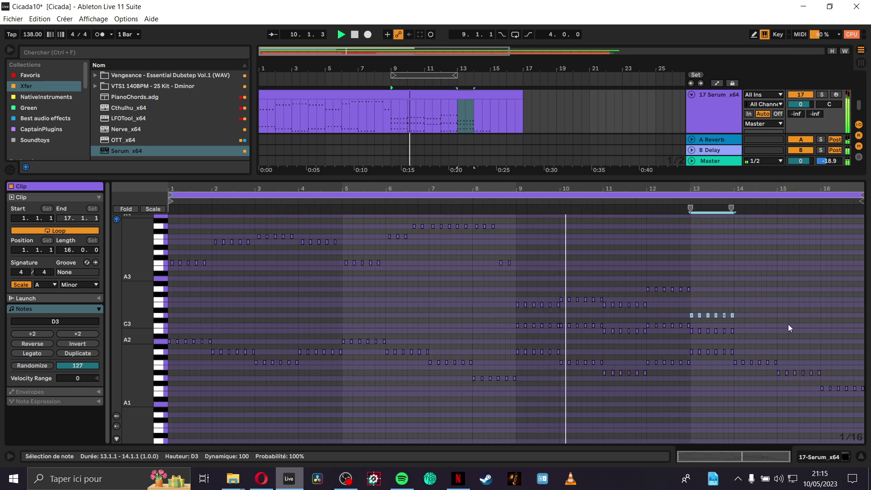
ctrl+scroll(772, 321, up, 4)
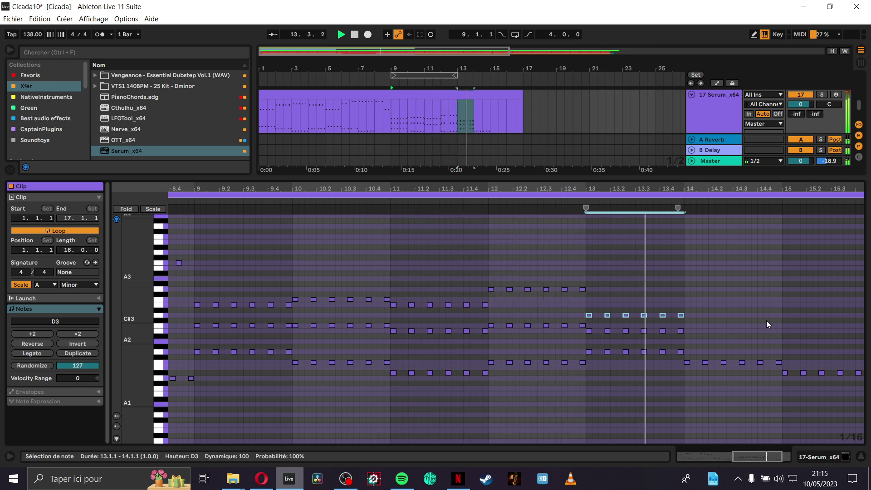
key(space)
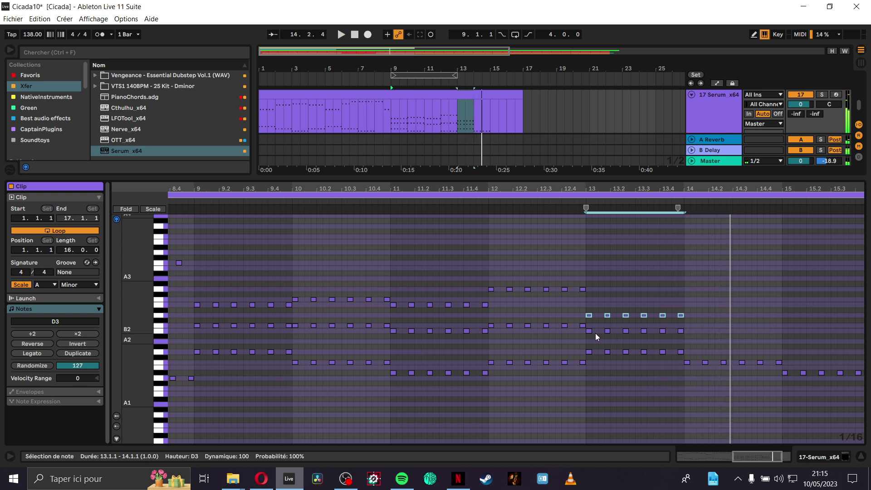
Step: Duplicate the B2 and D3 chord notes of bar 13 into bar 14 and play from 13.1.1
drag(586, 339, 682, 311)
key(ctrl+d)
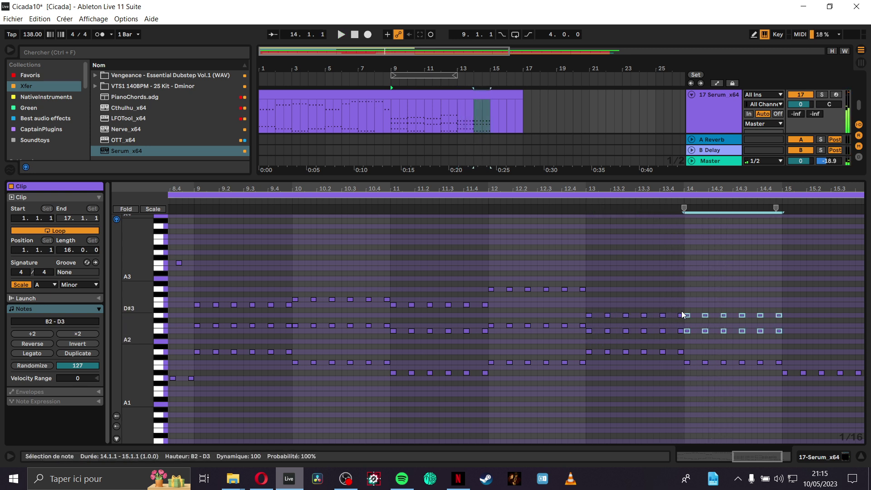
click(586, 345)
key(space)
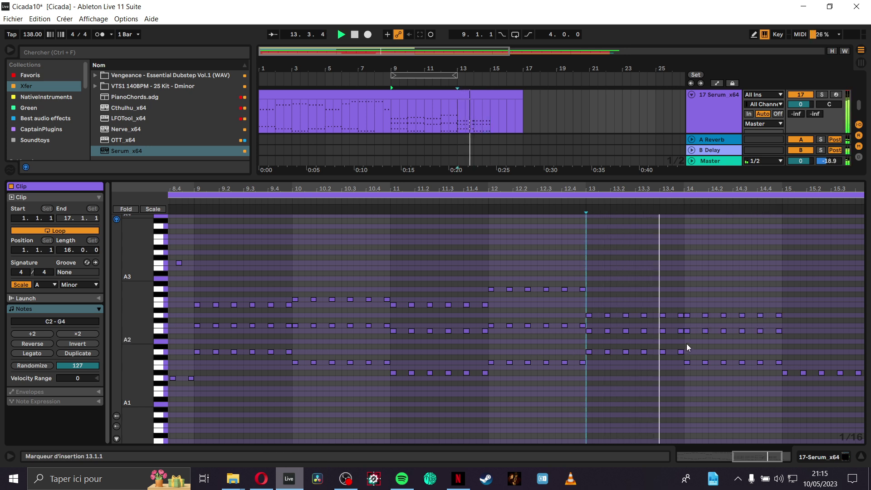
Step: Lower the middle chord notes of bar 14 to A2 and play from 13.1.1
key(space)
drag(687, 337, 784, 328)
key(Down)
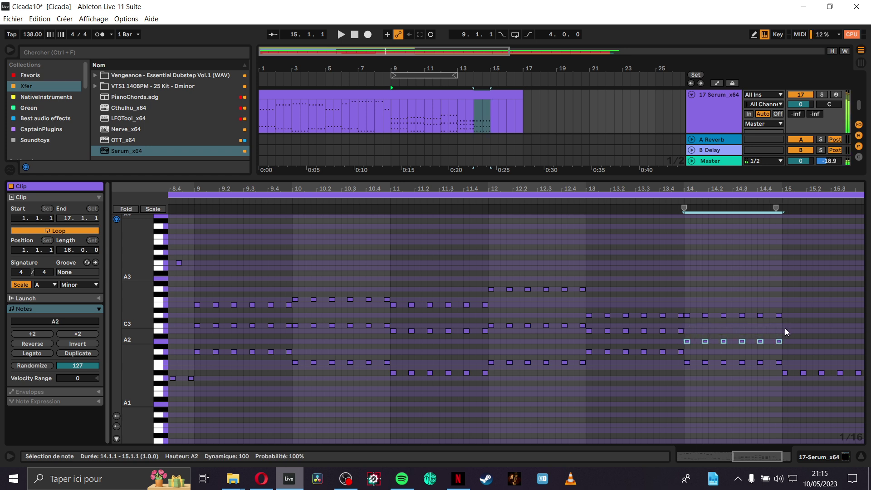
key(space)
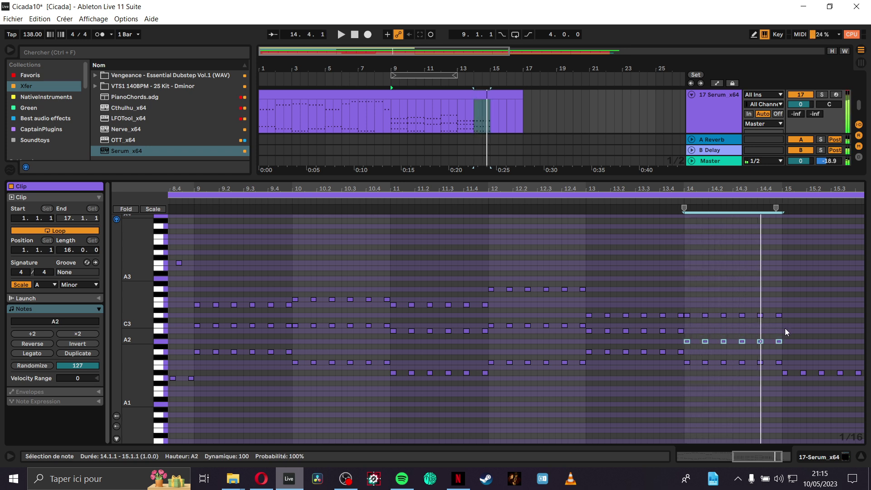
click(586, 346)
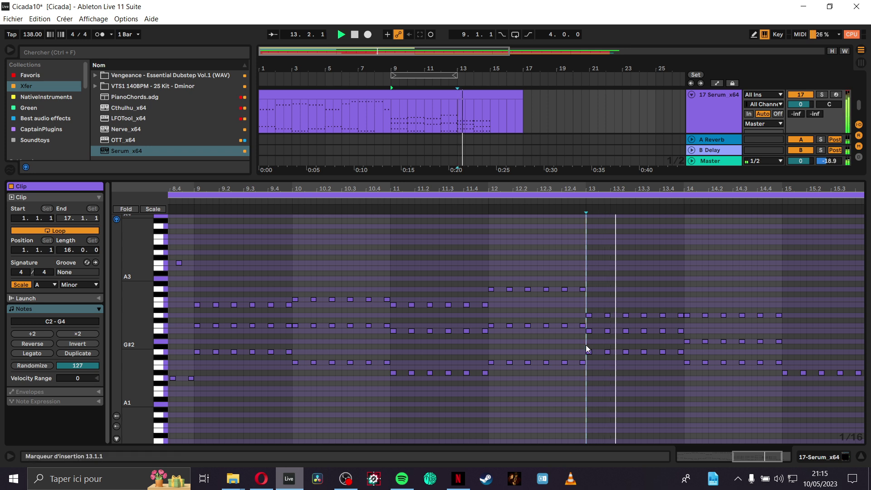
Step: Raise the upper chord notes of bar 14 to E3 and play from 12.1.1
key(space)
click(693, 320)
drag(688, 323, 776, 302)
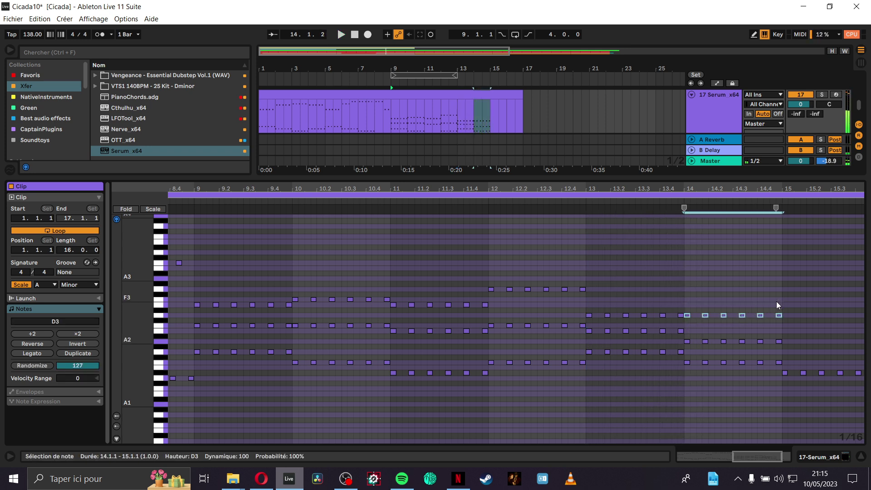
key(Up)
key(Up)
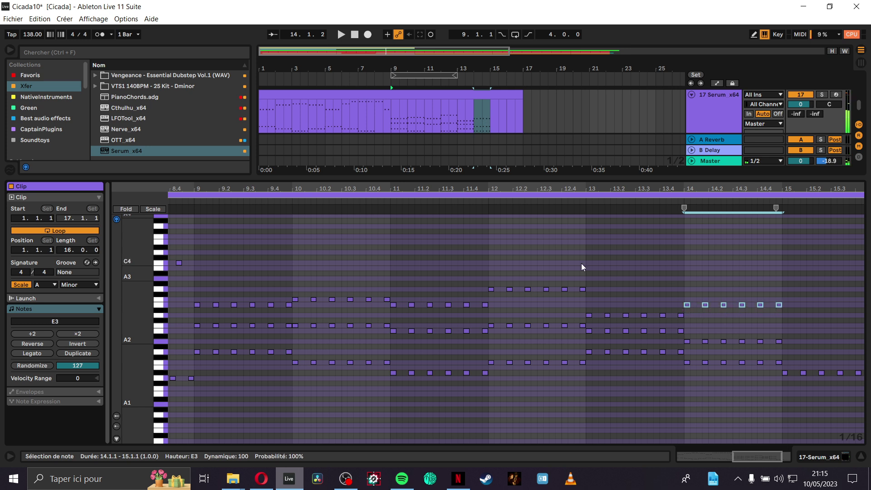
click(490, 268)
key(space)
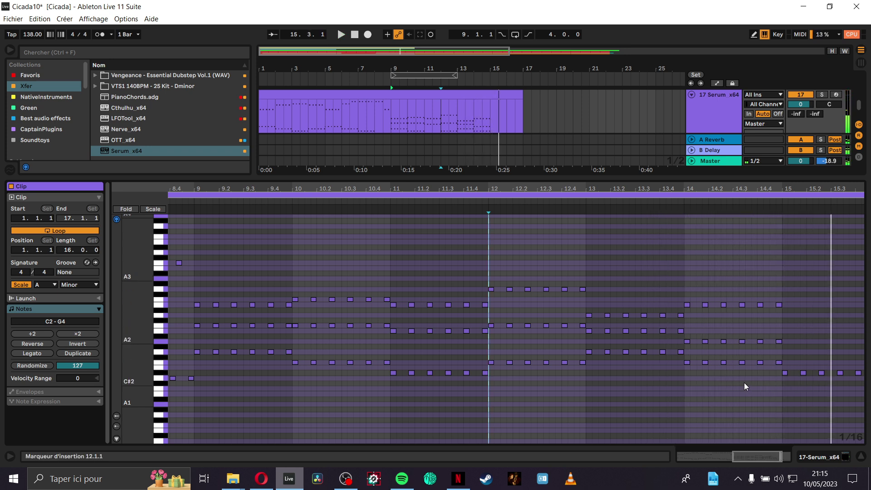
Step: Lower the bass notes of bar 11 to D2 and play the progression from 9.1.1
click(771, 376)
drag(772, 376, 864, 371)
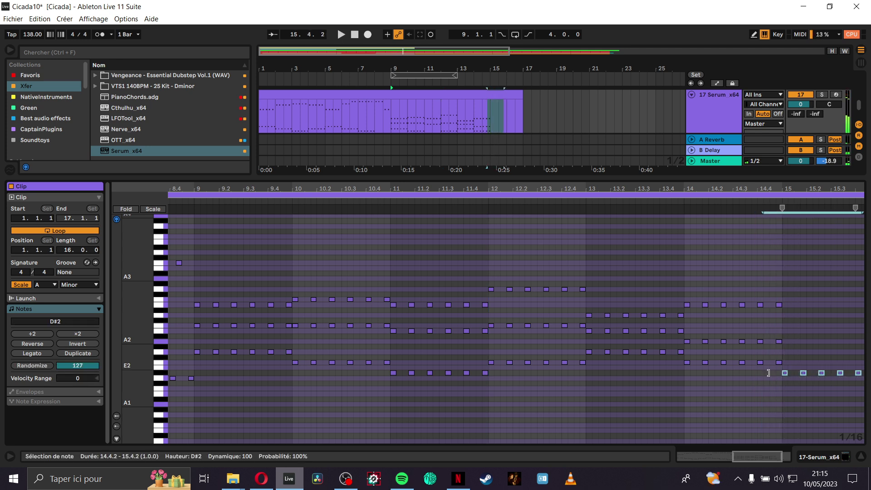
click(366, 382)
key(space)
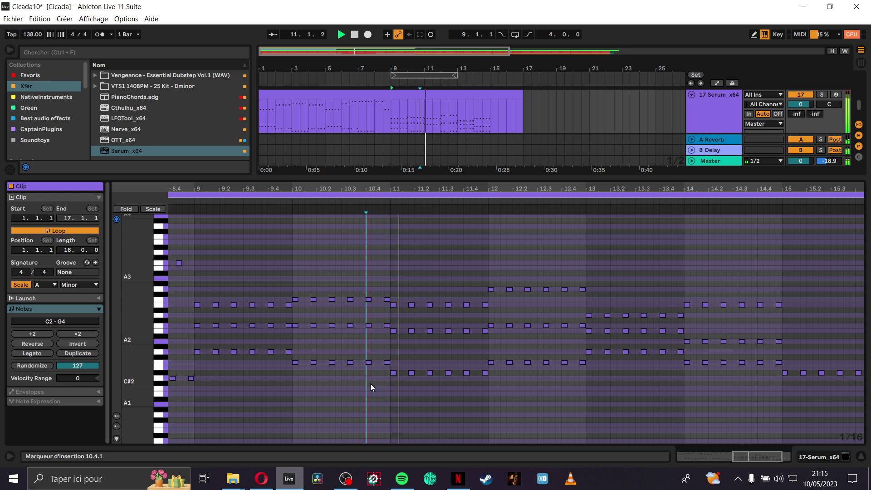
key(space)
drag(377, 385, 520, 372)
key(Down)
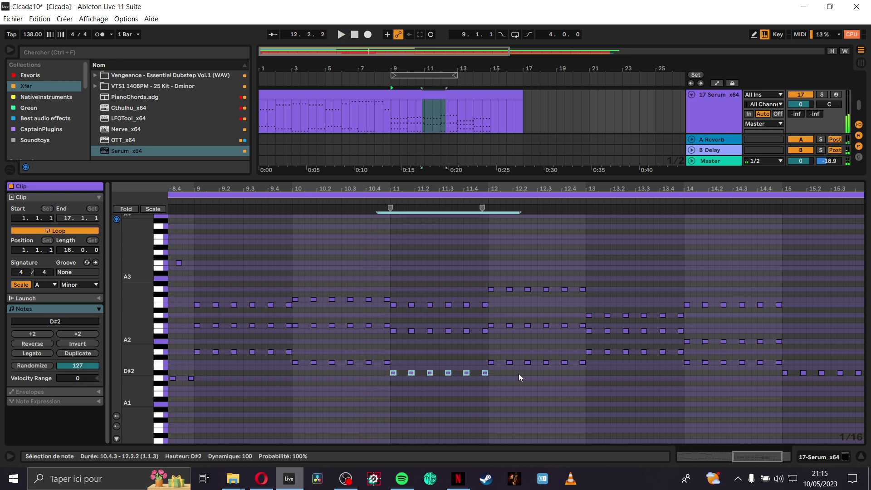
key(space)
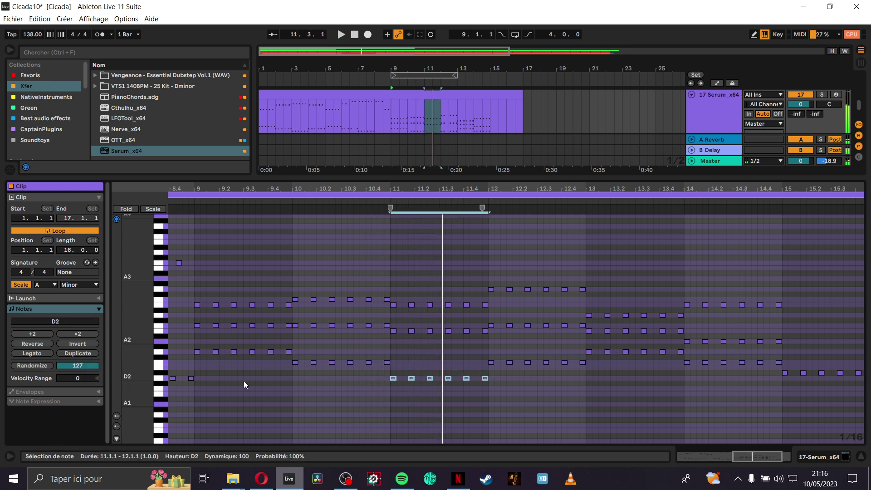
click(197, 387)
key(space)
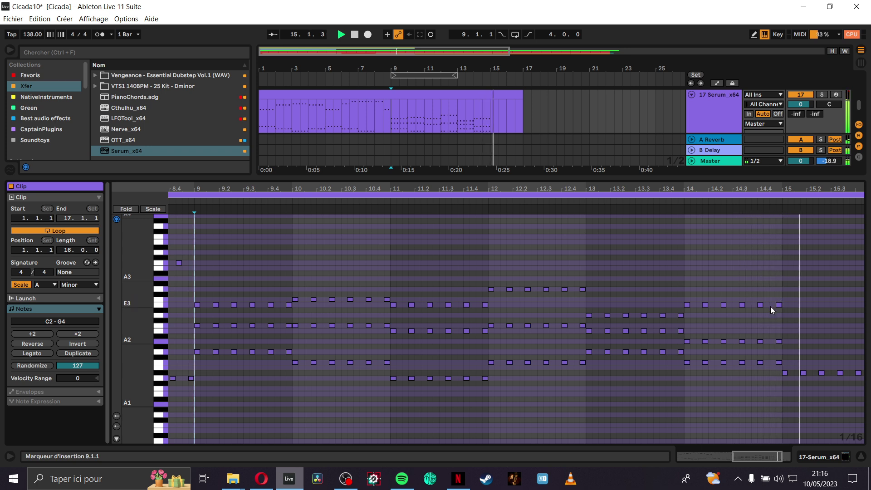
Step: Lower the bass notes of bar 15 to D2, and undo the bass changes in bars 15 and 11
key(space)
drag(778, 347, 679, 341)
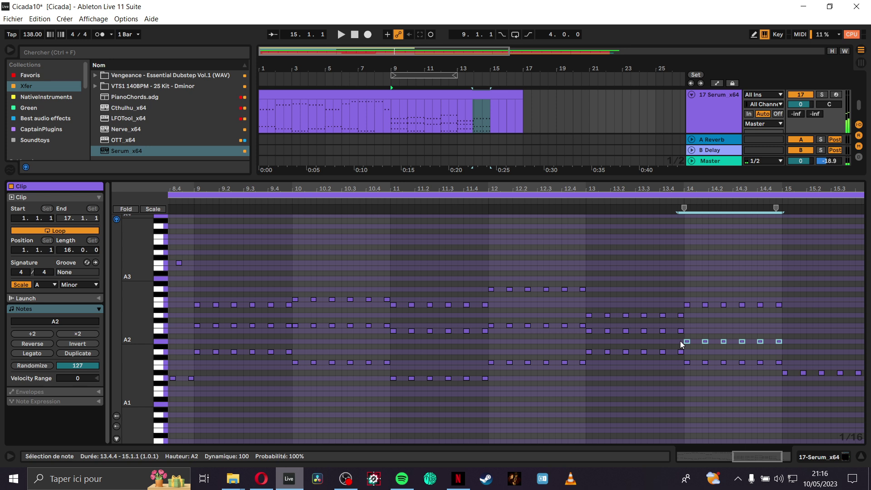
drag(756, 380, 865, 366)
key(Down)
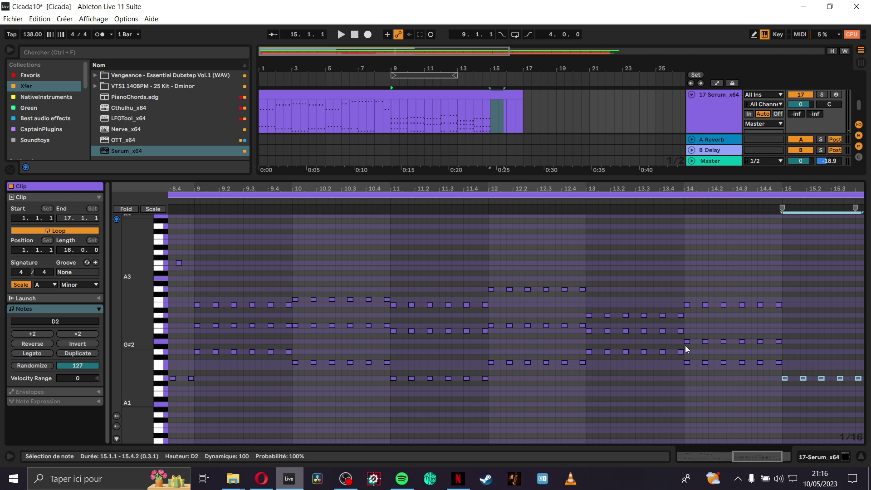
key(ctrl+z)
key(ctrl+z)
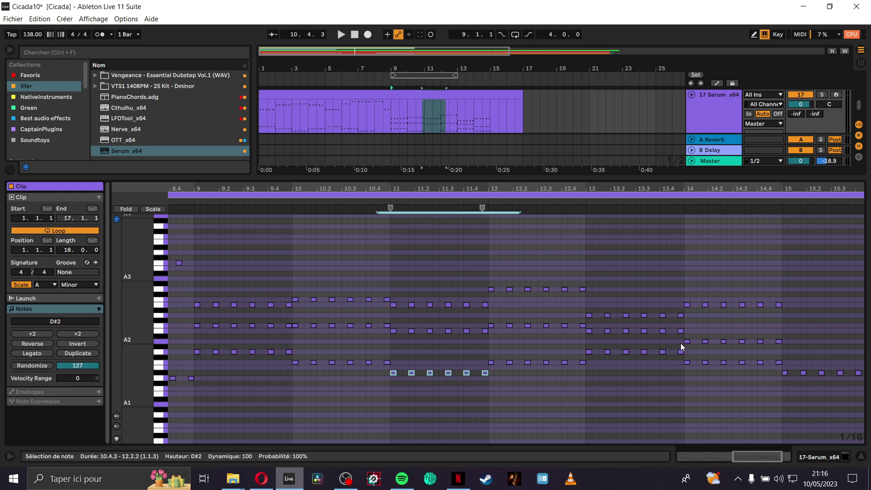
Step: Lower the D#2 bass notes of bars 11 and 15 together to D2 and play from 13.4.2
drag(389, 379, 866, 370)
key(Down)
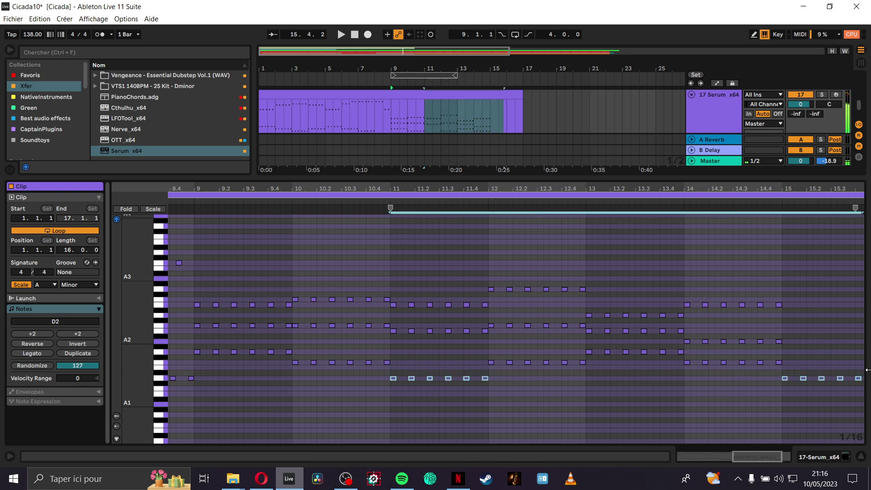
click(665, 430)
key(space)
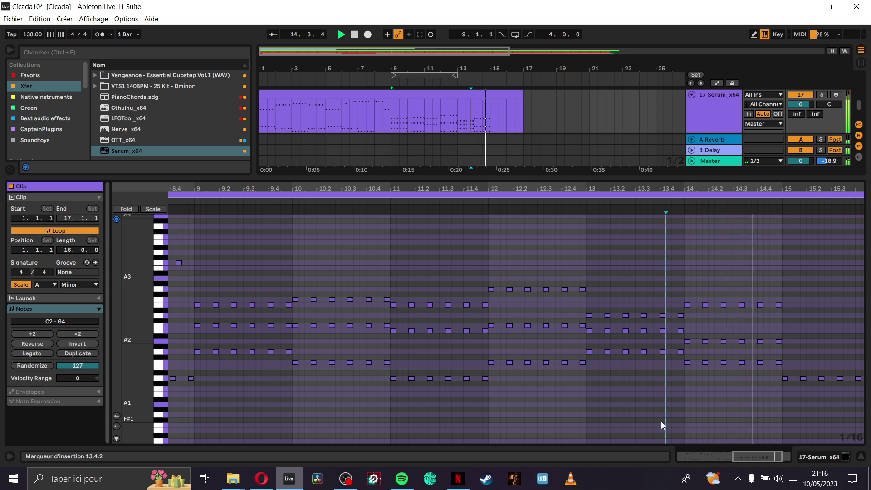
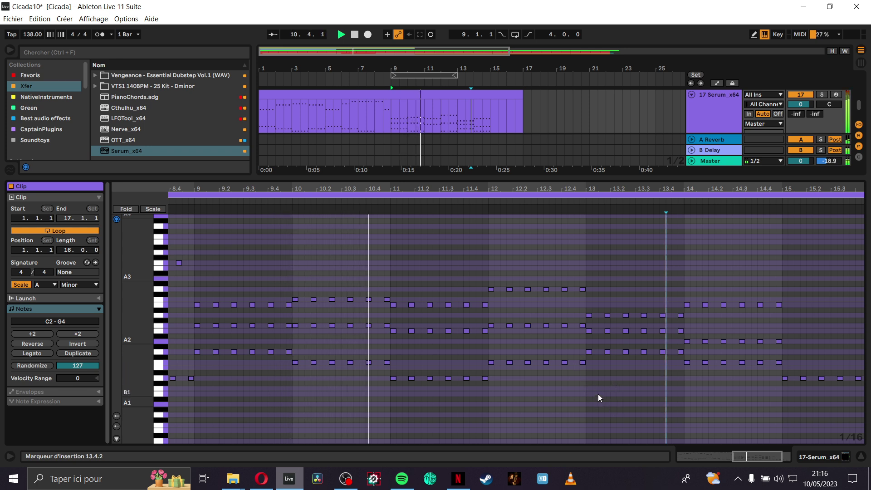
Step: Replace all chord and bass notes of bar 14 with a duplicate of bar 13's chords and play from 12.3.1
drag(687, 373, 769, 290)
key(Delete)
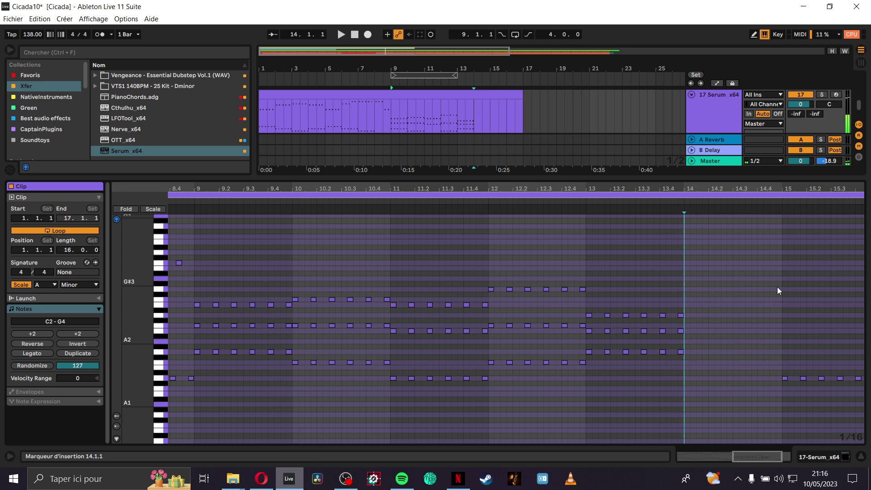
click(589, 303)
drag(586, 300, 681, 377)
key(ctrl+d)
click(537, 390)
key(space)
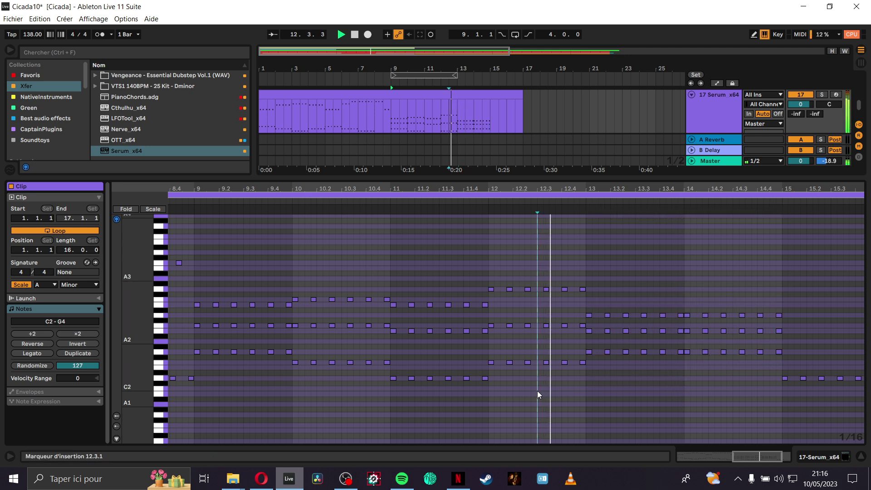
scroll(573, 368, down, 1)
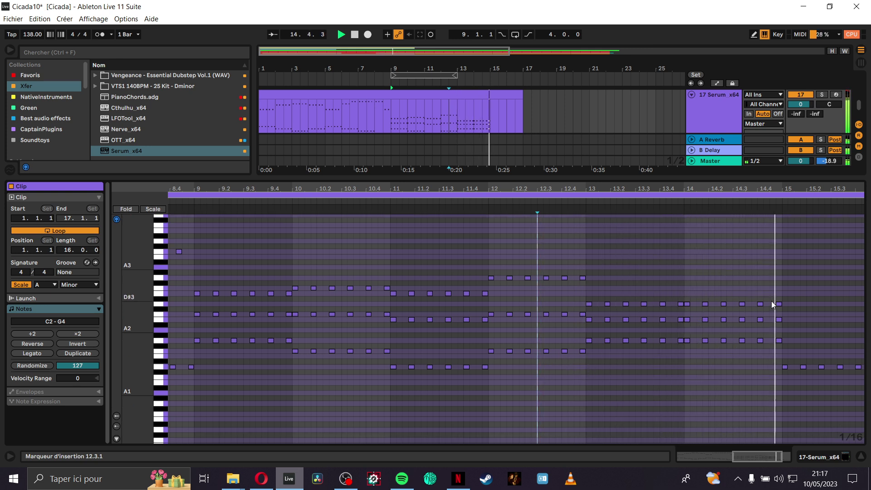
key(space)
key(space)
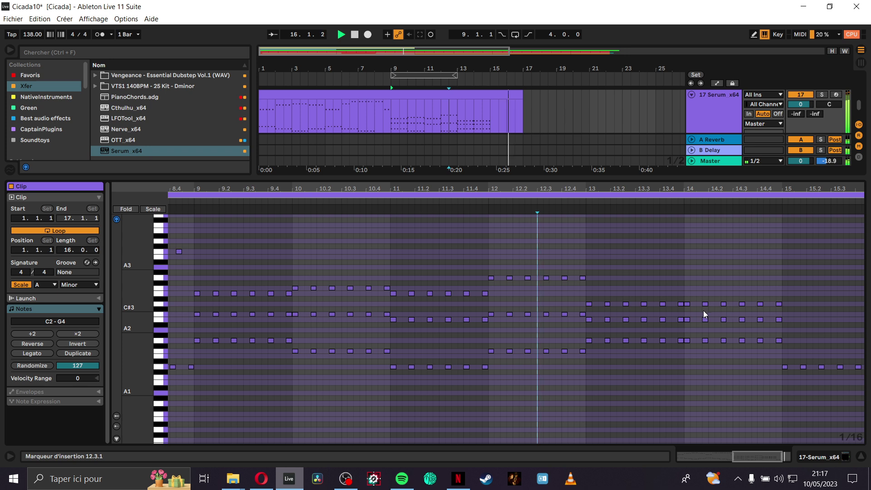
Step: Move the four-bar arrangement loop region to start at bar 13 and play from there
key(space)
drag(417, 79, 466, 77)
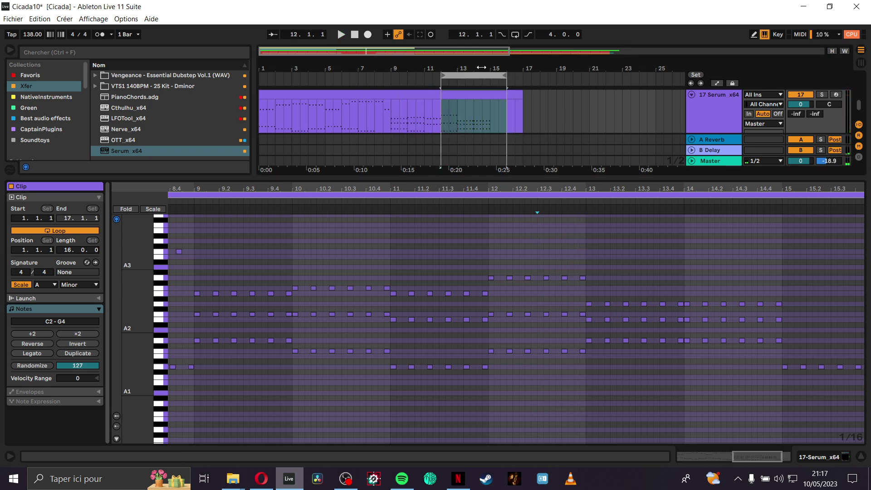
drag(492, 68, 498, 68)
key(space)
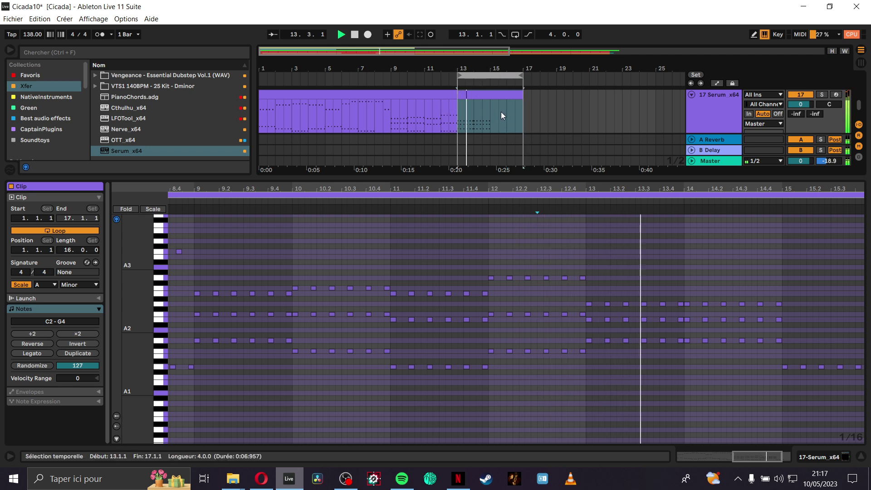
Step: Extend the arrangement loop region back to bar 9 so it spans eight bars, playing from bar 11 along the way
scroll(499, 108, down, 1)
key(space)
key(space)
drag(463, 73, 431, 73)
key(space)
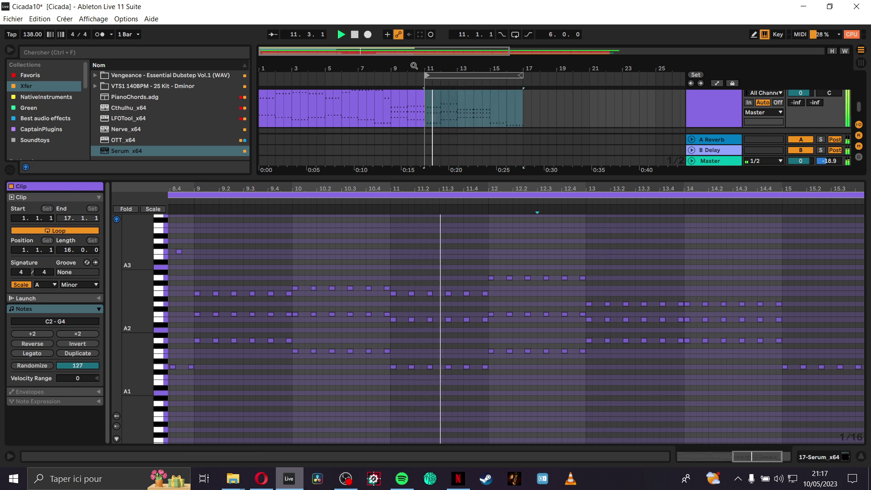
drag(426, 74, 398, 73)
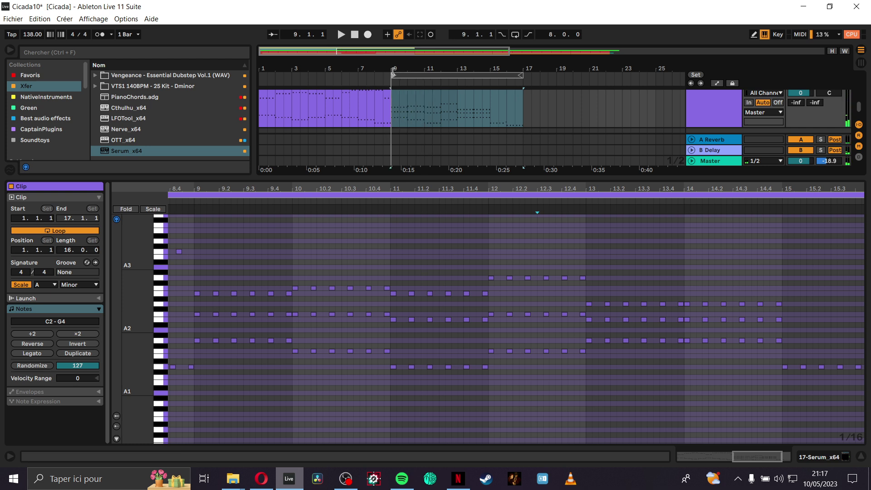
Step: Turn on the arrangement loop and play the looped eight bars from bar 9
click(515, 34)
key(space)
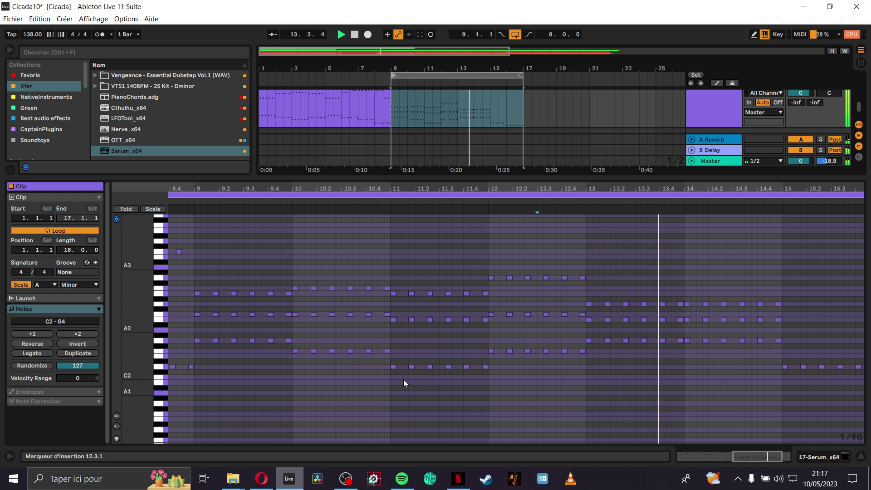
click(336, 369)
key(space)
Step: Raise the D2 bass notes of bar 11 to F2 and play from 9.3.3
mouse_move(336, 369)
mouse_down()
mouse_move(375, 383)
mouse_move(393, 361)
mouse_move(383, 377)
mouse_move(504, 367)
mouse_move(497, 372)
mouse_up()
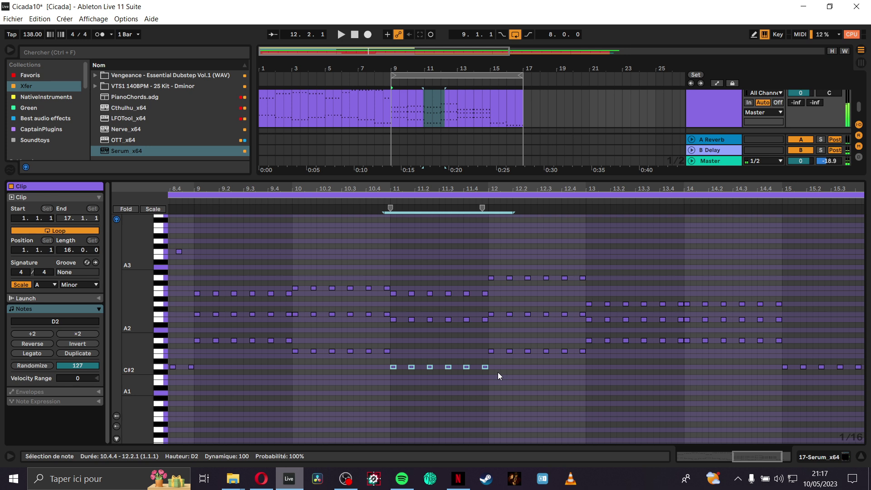
key(Up)
key(Up)
key(Up)
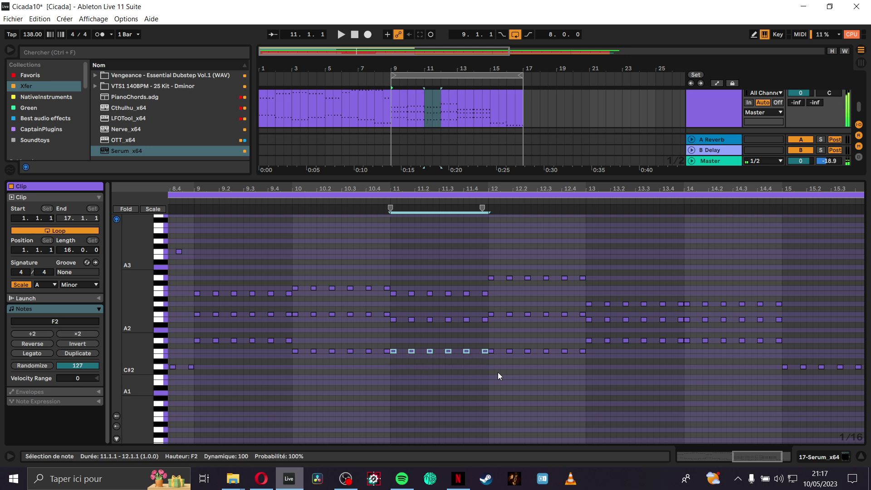
click(254, 389)
key(space)
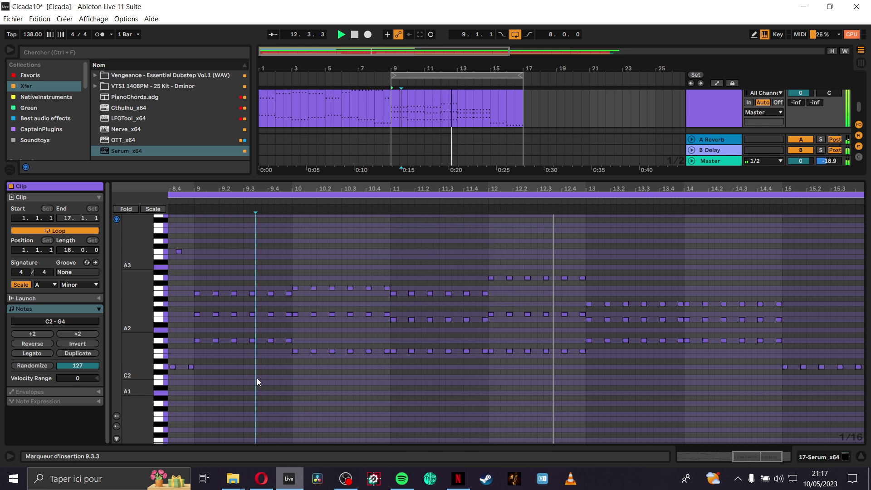
Step: Undo bar 11's bass transposition back to E2 and place the insertion marker at 10.3.3 to listen
key(ctrl+z)
key(ctrl+z)
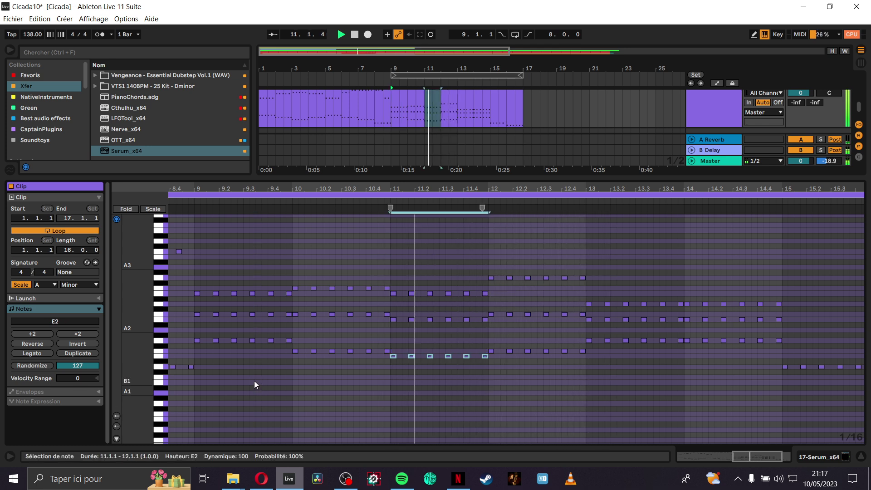
key(ctrl+z)
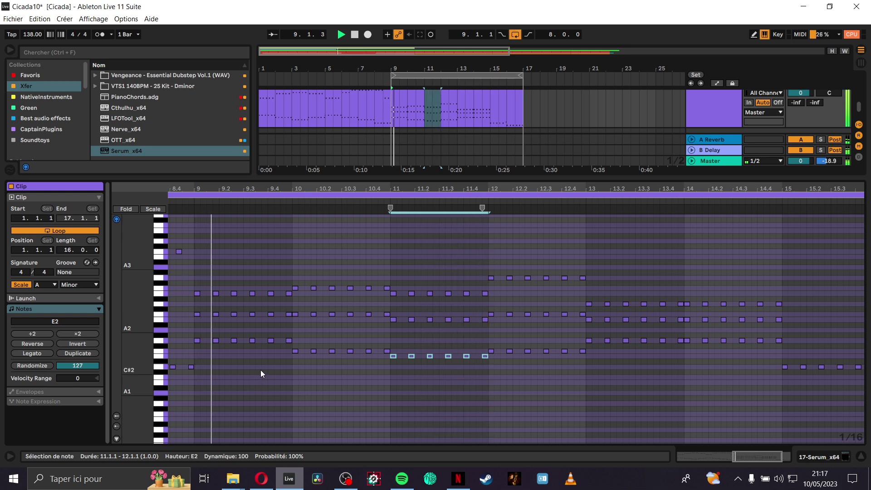
click(354, 239)
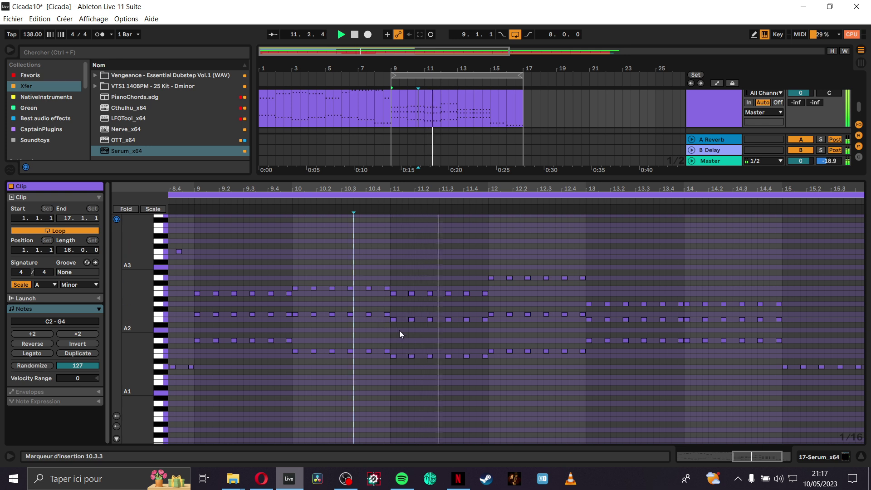
Step: Raise the B2 chord notes of bar 11 to D3 and listen, placing the insertion marker at 9.4.3
key(space)
drag(394, 326, 482, 316)
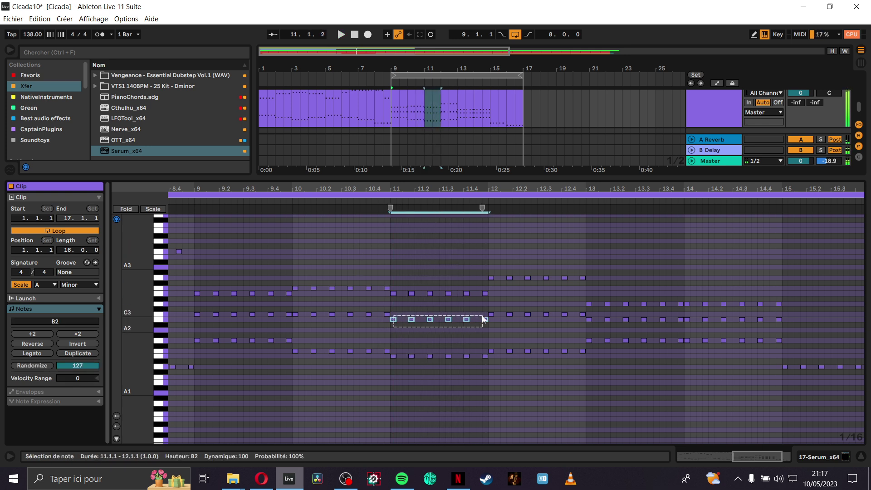
key(Up)
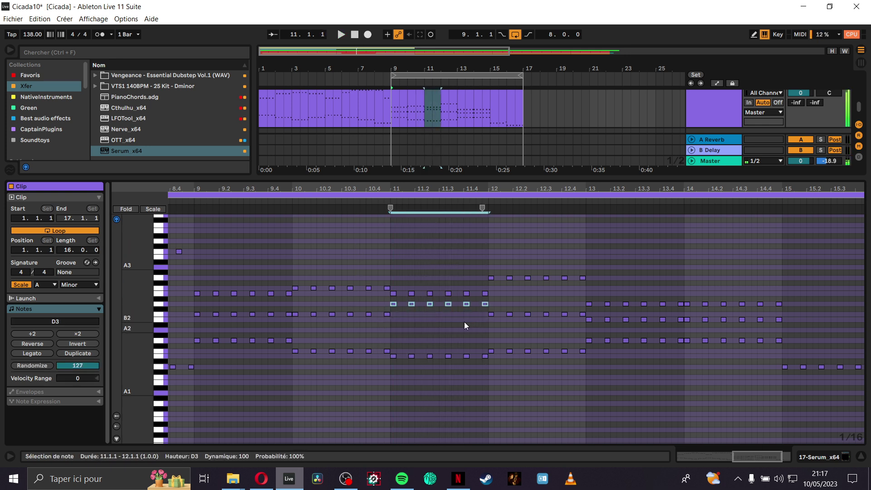
key(space)
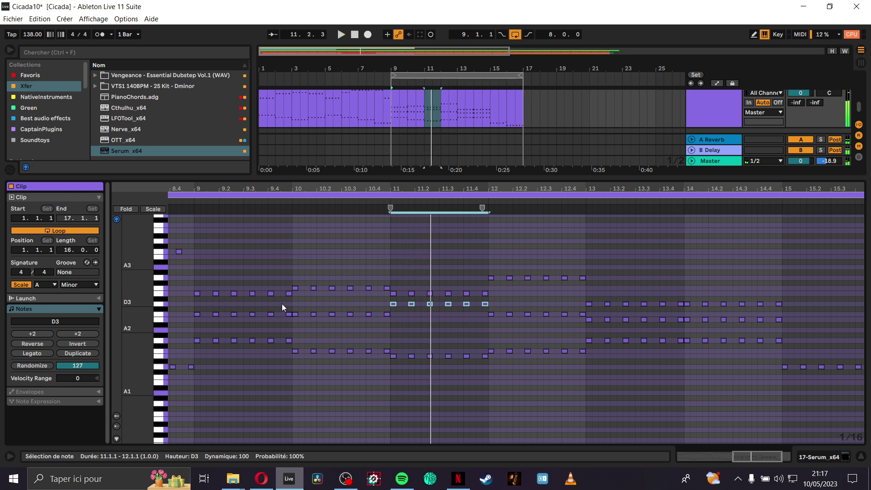
click(281, 304)
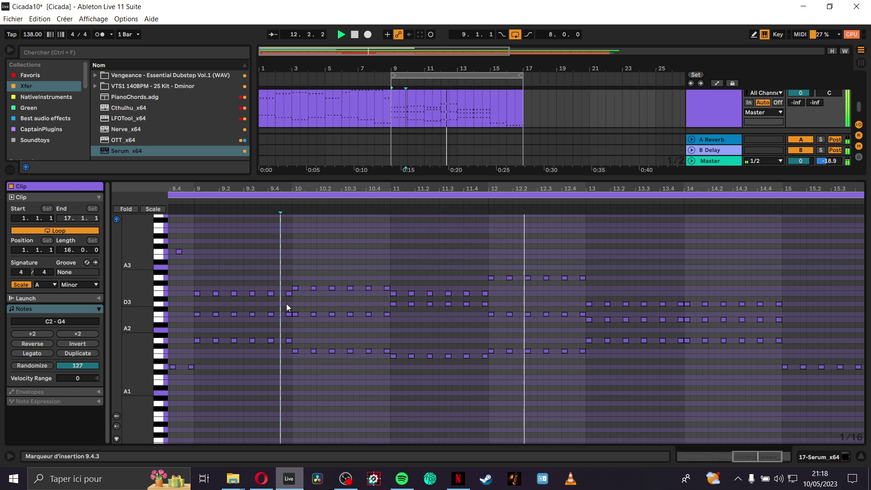
Step: Return bar 11's middle chord notes to B2 and lower its bass notes to C2 while listening
key(Down)
key(Down)
key(Down)
key(Down)
key(Down)
key(Down)
key(Down)
key(Down)
key(Down)
key(Down)
key(Down)
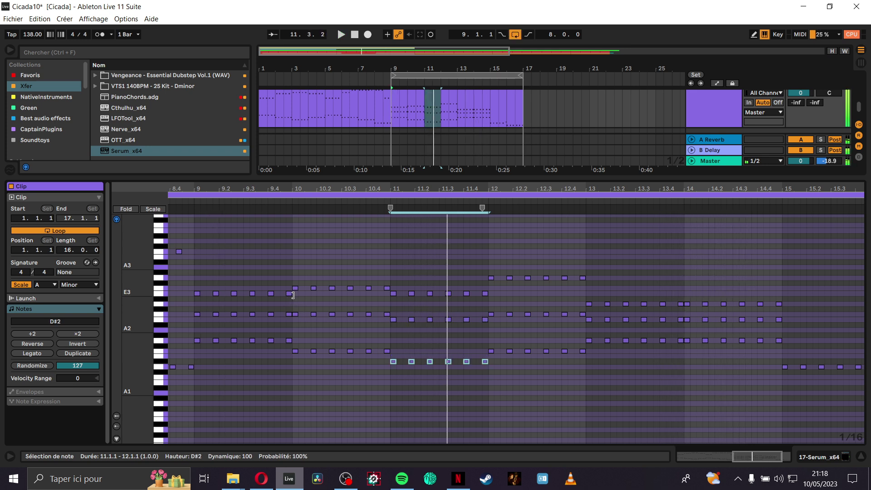
key(Down)
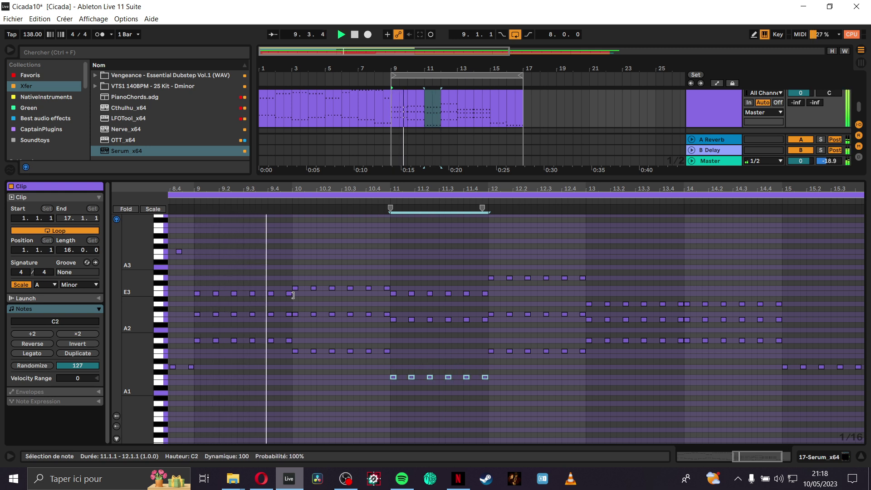
Step: Raise the D3 chord notes of bar 14 to E3 and play from 13.1.1
key(minus)
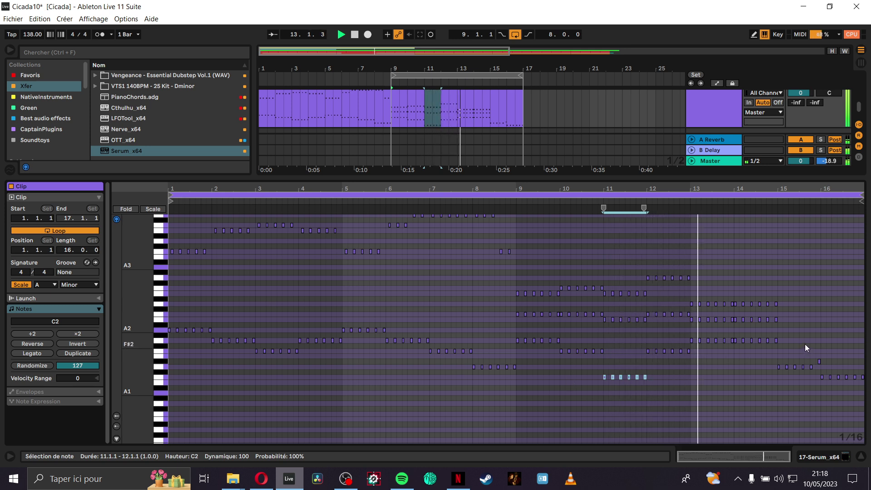
key(plus)
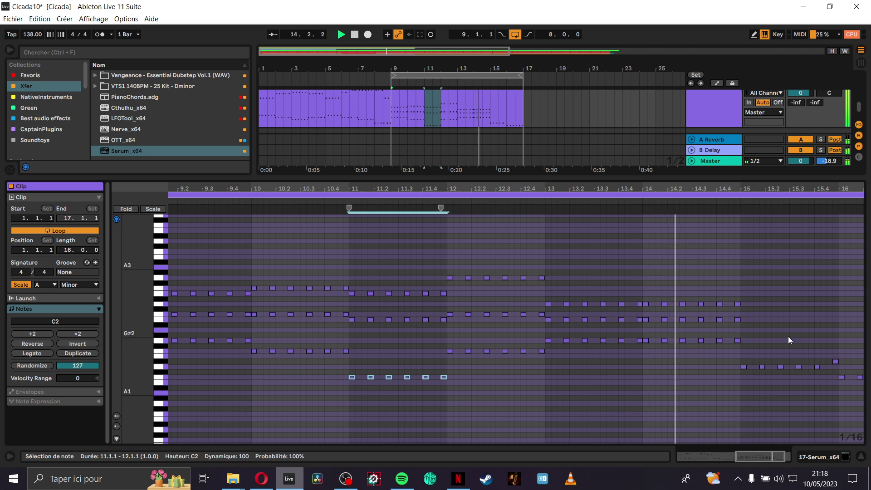
drag(644, 298, 738, 292)
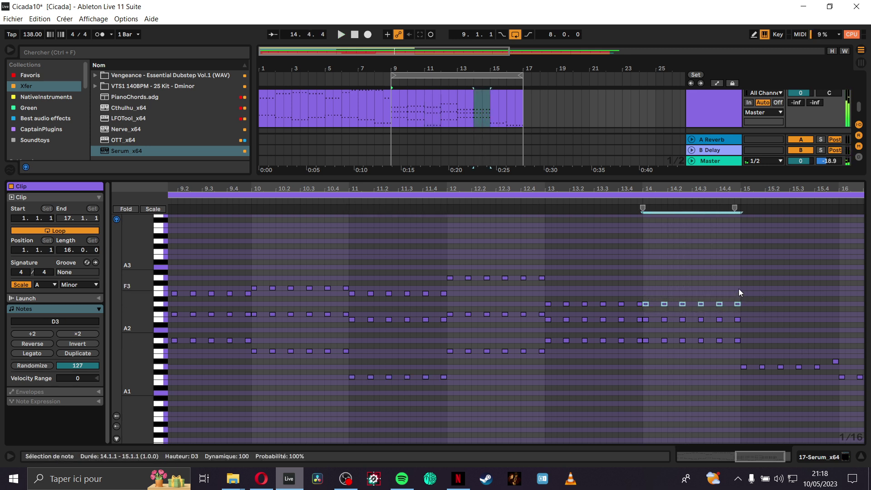
key(Up)
key(Up)
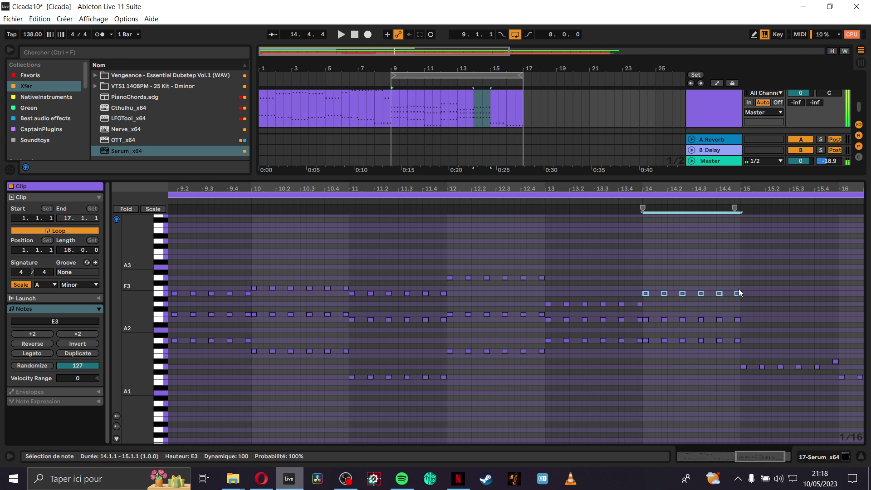
click(544, 365)
key(space)
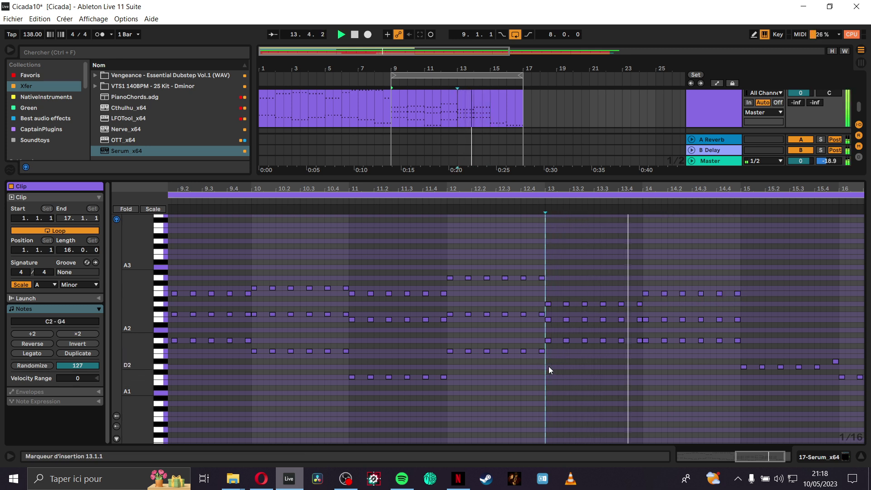
Step: Raise all the B2 chord notes of bar 14 to C3 and play the result
drag(643, 325, 698, 310)
key(space)
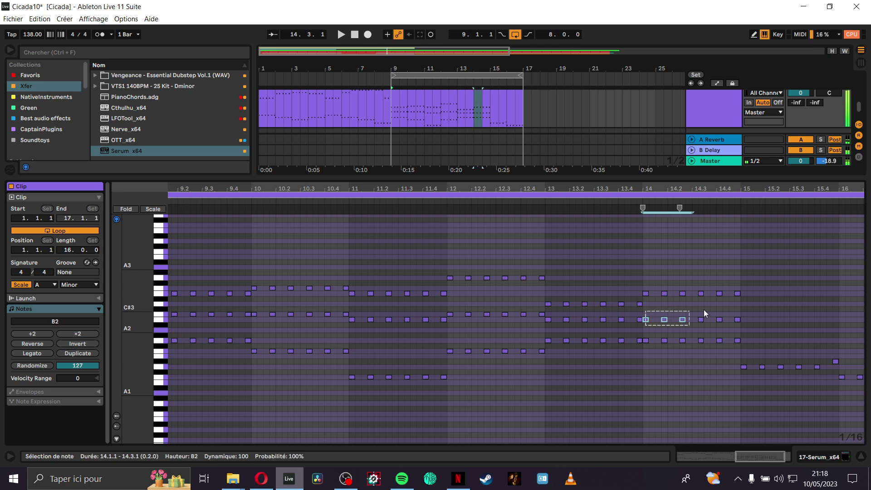
drag(747, 325, 646, 309)
key(Up)
key(space)
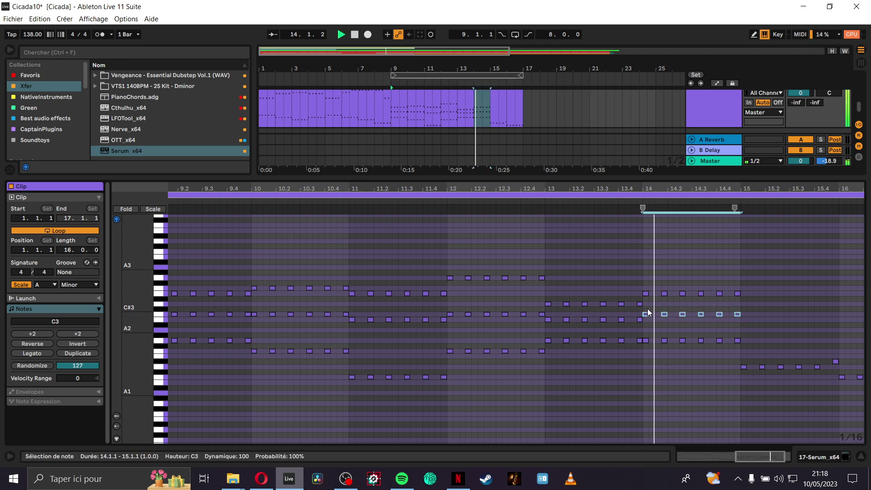
click(515, 331)
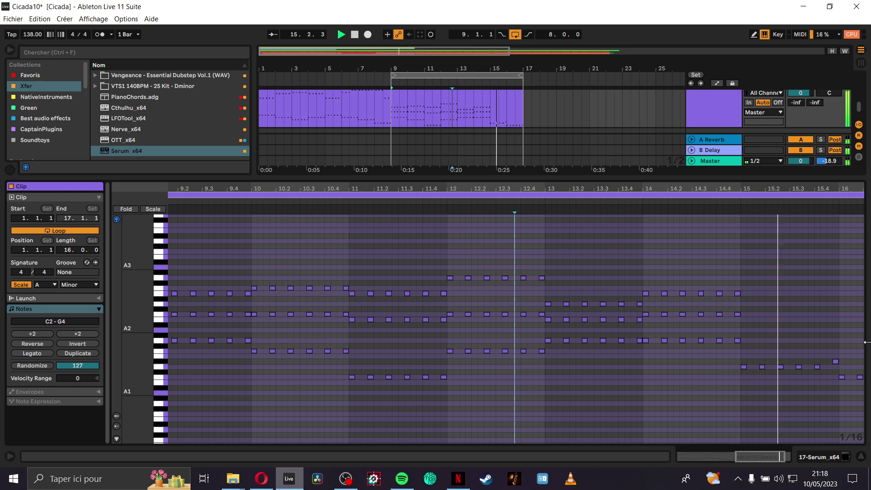
Step: Delete the bass notes between 15.4.4 and 16.2.1, continue the D2 bass rhythm with duplicates, and play from 13.2.3
key(space)
drag(829, 350, 859, 385)
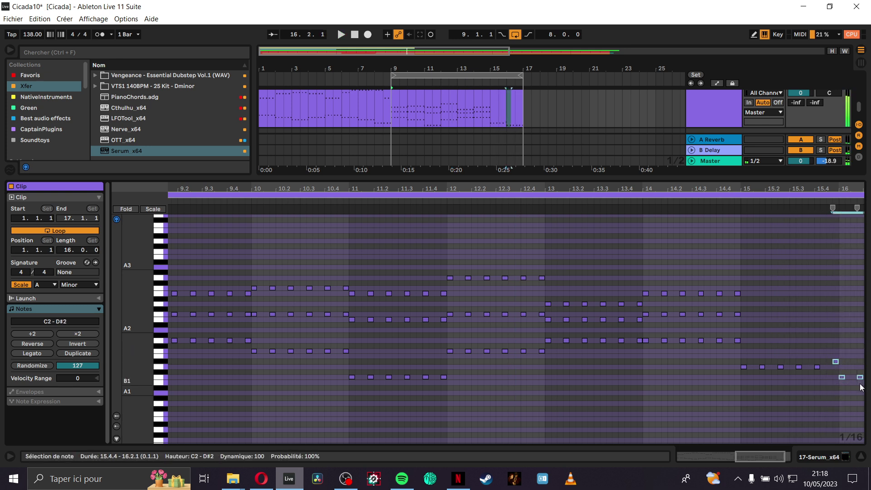
key(Delete)
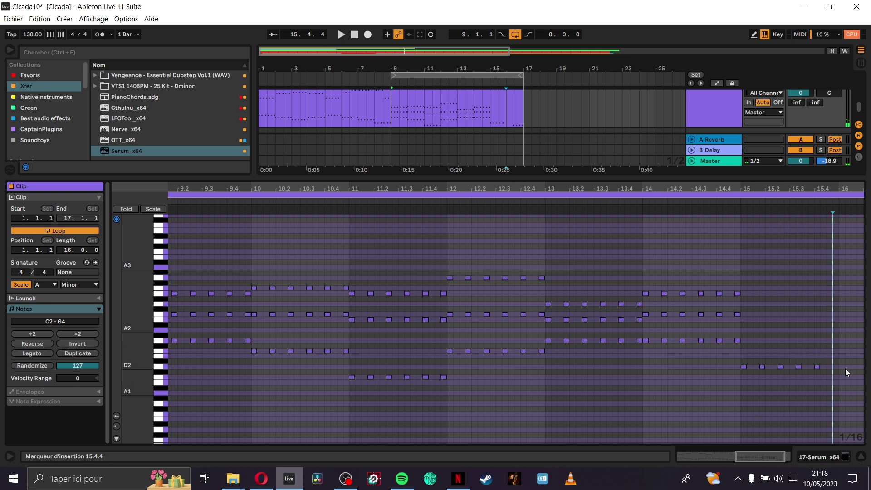
click(817, 366)
key(ctrl+d)
click(582, 354)
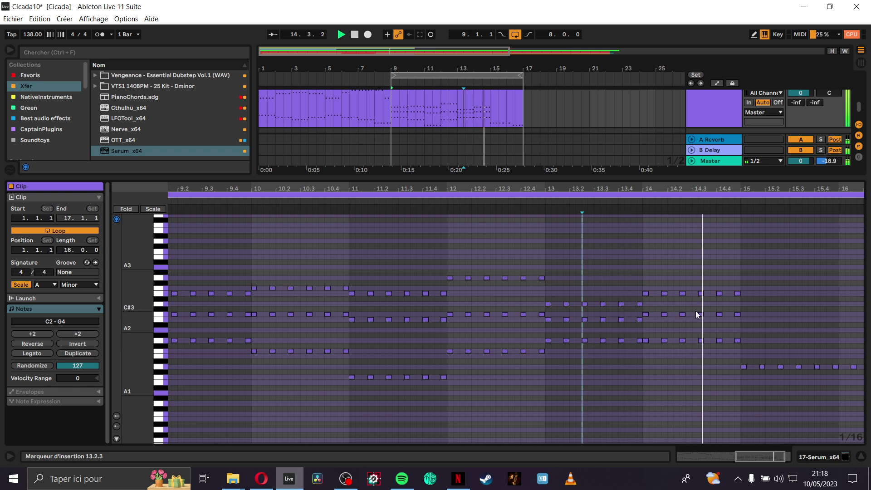
Step: Duplicate the C3 chord notes of bar 14 into bar 15
key(space)
click(648, 317)
mouse_move(648, 317)
mouse_down()
mouse_move(750, 315)
mouse_move(738, 313)
mouse_up()
key(ctrl+d)
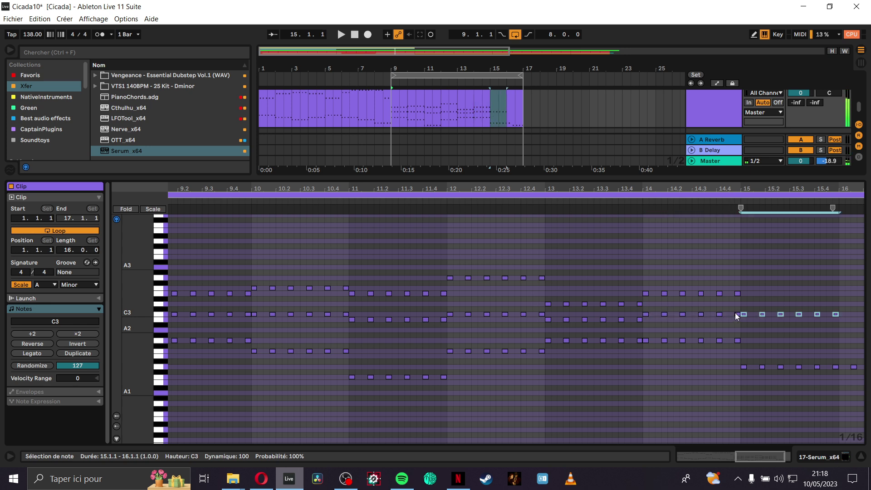
Step: Duplicate bar 14's E3 notes into bar 15, lower the copies to D3 starting at 15.1.1, and play from 14.3.2
drag(649, 298, 755, 284)
key(ctrl+d)
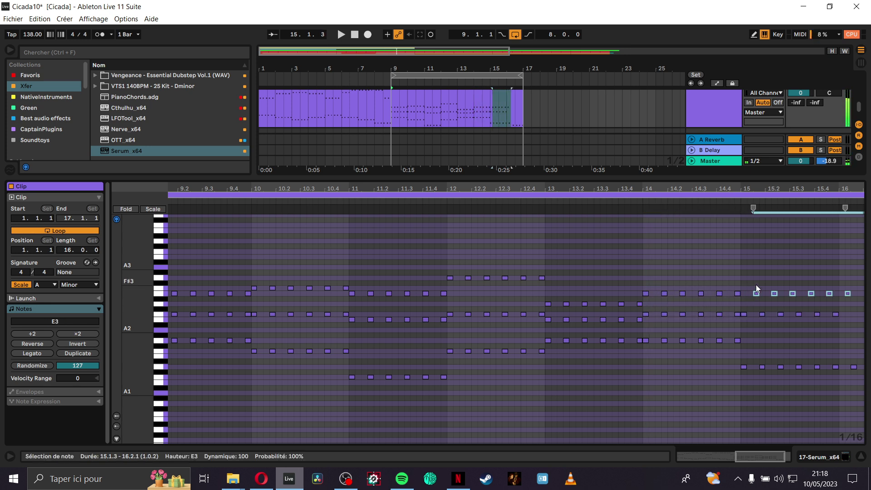
key(Down)
key(Left)
key(Left)
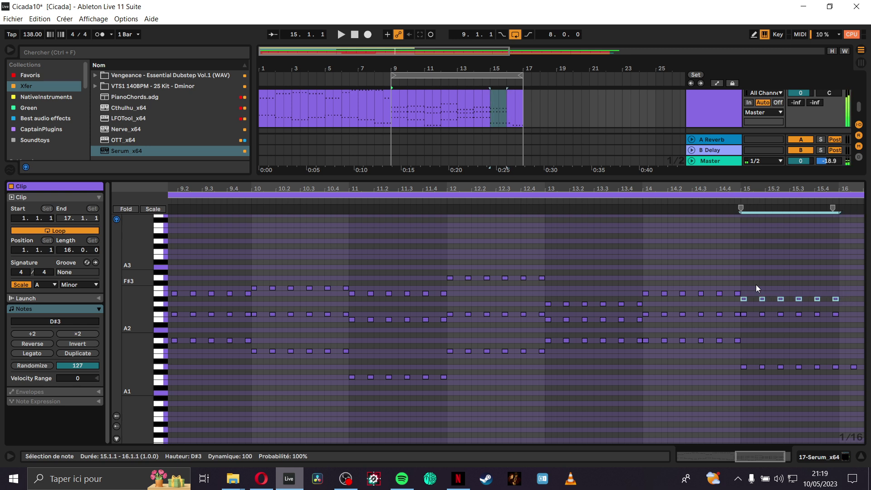
key(space)
click(698, 371)
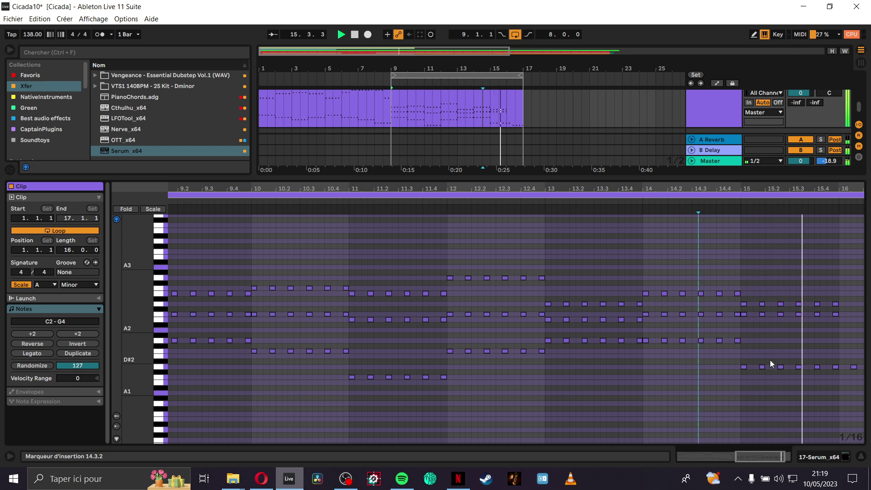
Step: Duplicate the last C3 and D3 notes of bar 15 into the start of bar 16 and play from 14.2.1
drag(834, 298, 851, 315)
click(666, 362)
key(space)
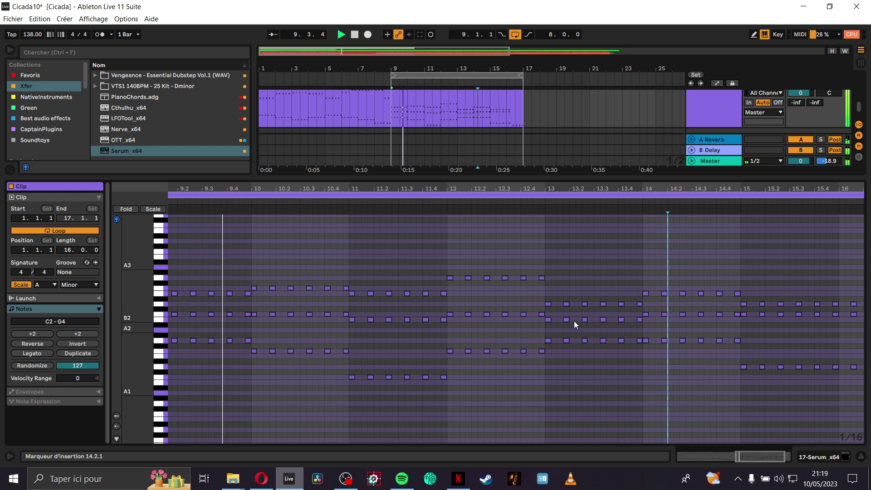
Step: Duplicate the last C3 and D3 chord notes repeatedly to the end of bar 16 and play from 15.2.3
key(minus)
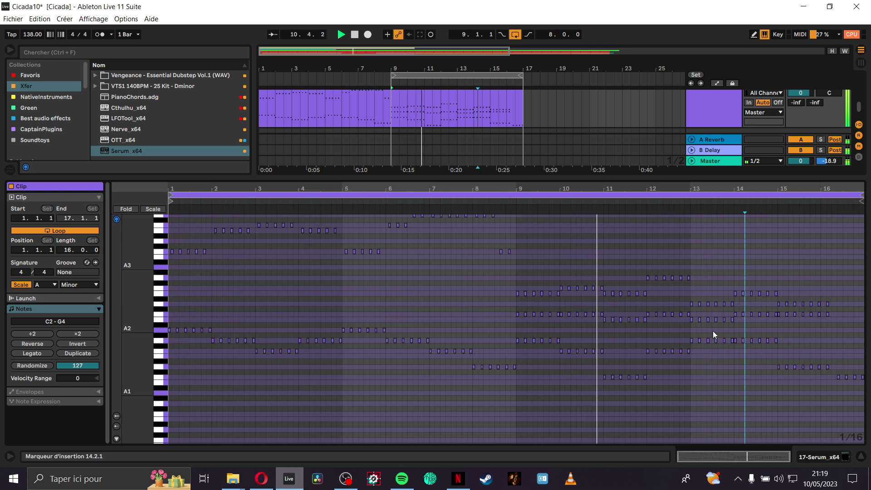
scroll(823, 333, up, 3)
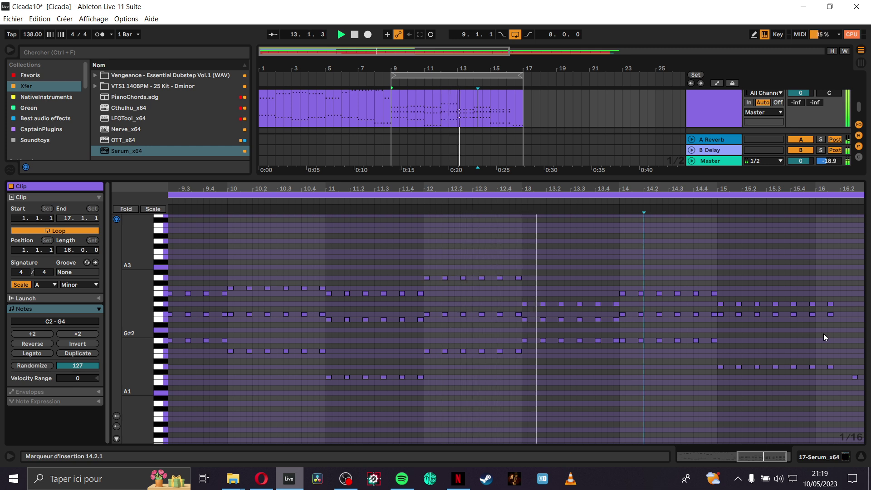
scroll(822, 334, down, 3)
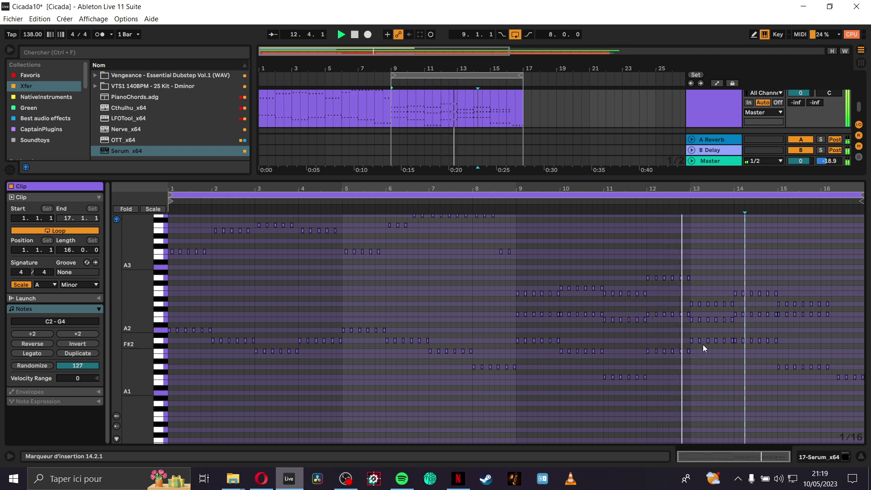
scroll(829, 309, up, 3)
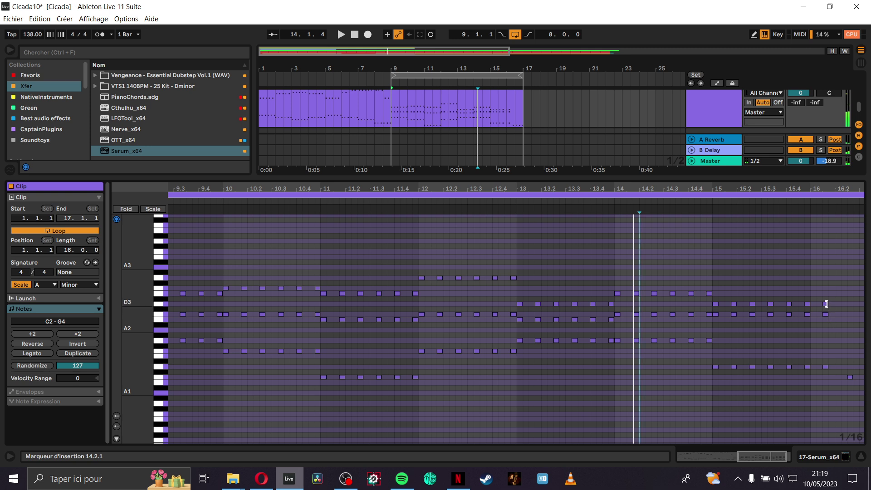
drag(824, 298, 839, 325)
scroll(833, 326, down, 3)
key(ctrl+d)
key(ctrl+d)
key(ctrl+d)
key(ctrl+d)
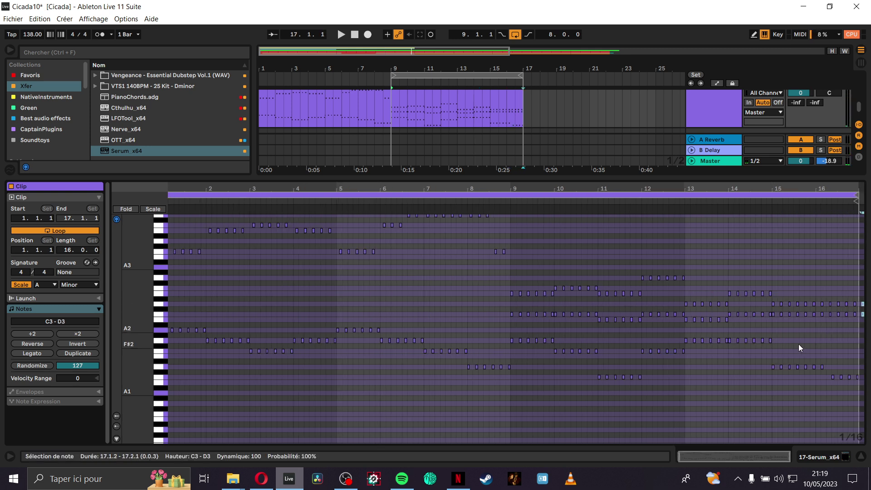
click(786, 343)
key(space)
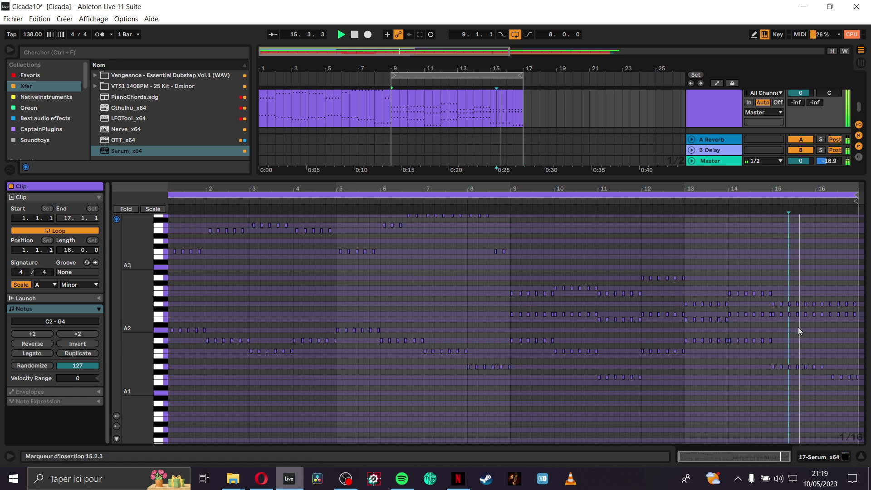
Step: Add a C2 bass note at 16.2.1, play from 14.1.3 and return the insert marker to 9.1.1
scroll(855, 339, up, 3)
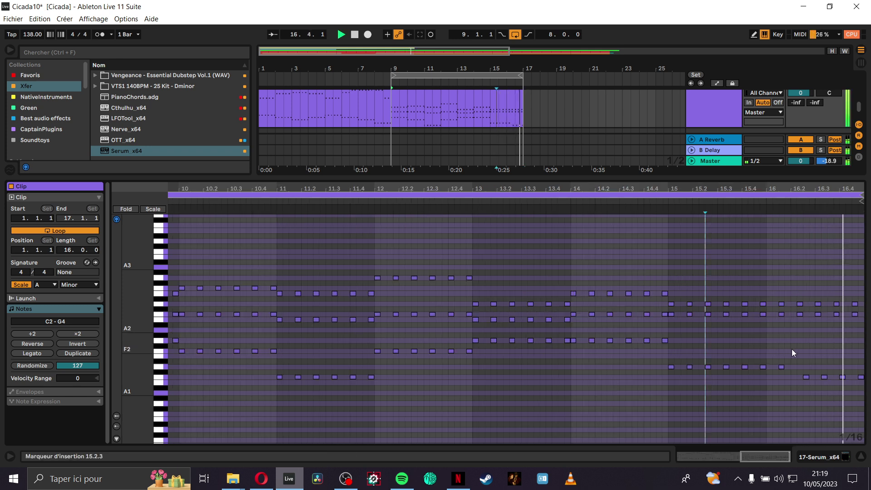
key(space)
click(781, 366)
double_click(793, 377)
scroll(679, 388, down, 3)
click(738, 388)
key(space)
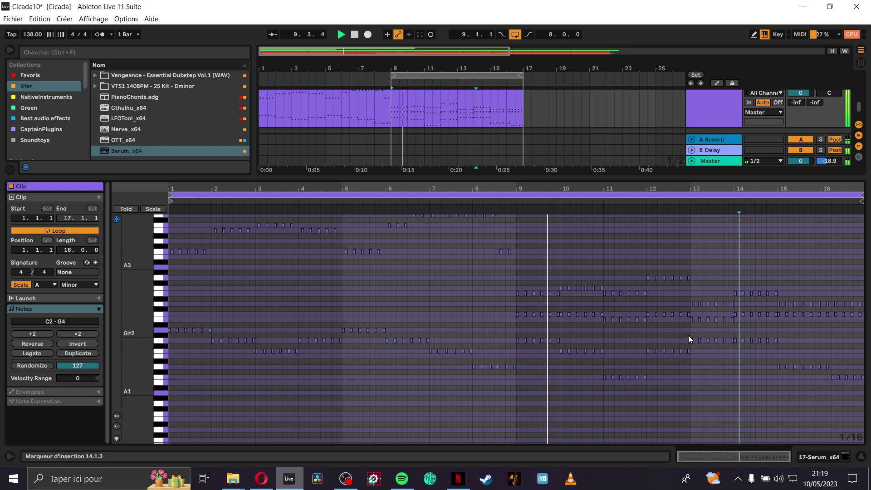
click(513, 351)
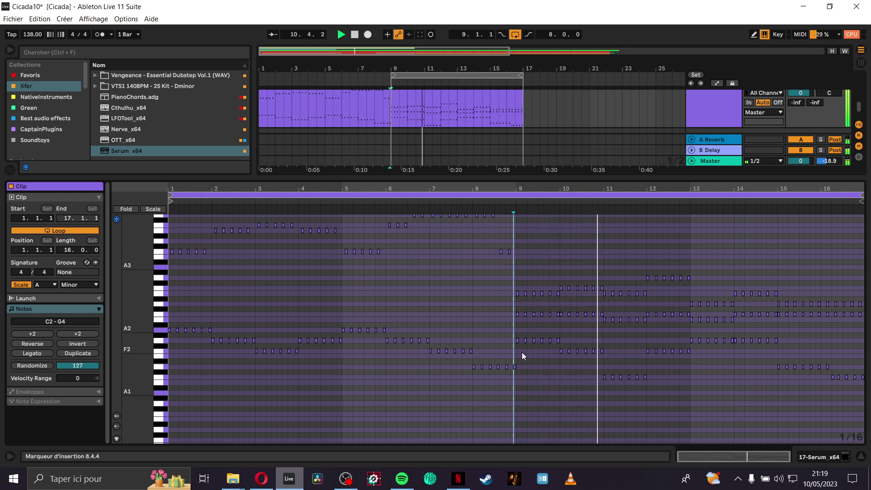
click(516, 350)
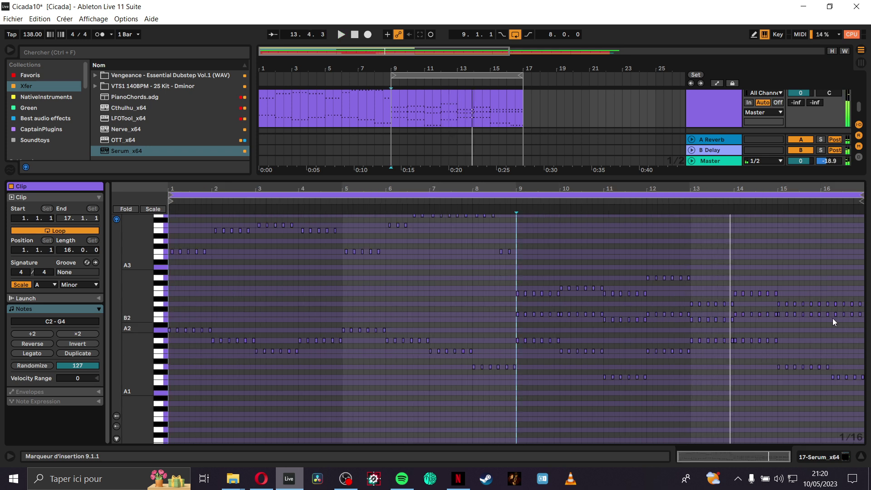
Step: Lower bar 16's C3 chord notes to B2 and play from 14.4.3
drag(825, 323, 868, 307)
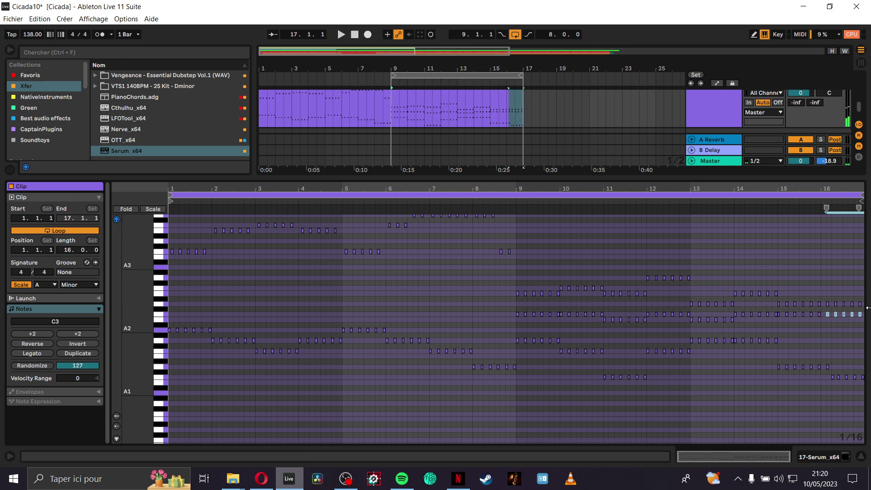
key(space)
key(Up)
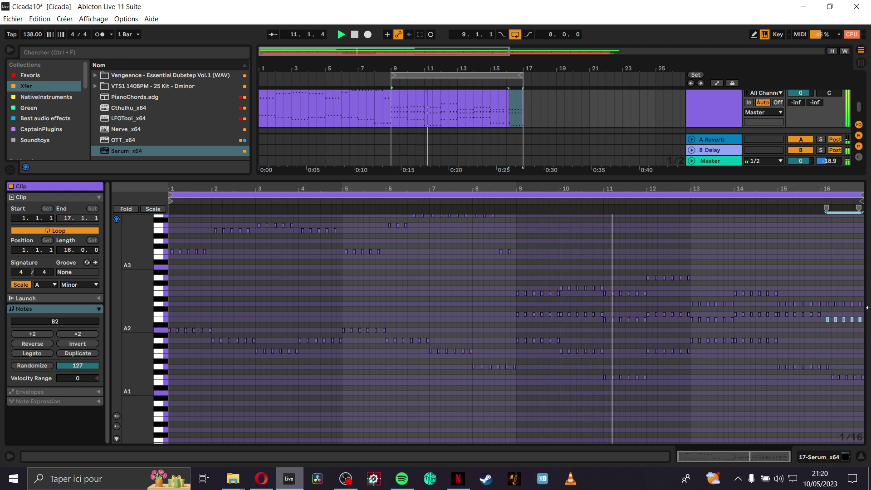
click(772, 331)
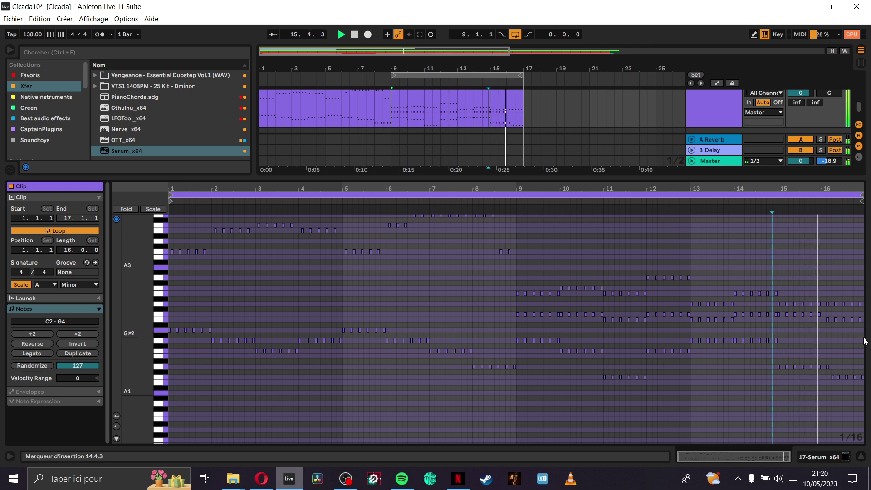
Step: Shift bar 16's later B2 and D3 chord notes earlier so they fall at 16.2.1 and from 16.2.3 onward
scroll(845, 330, up, 3)
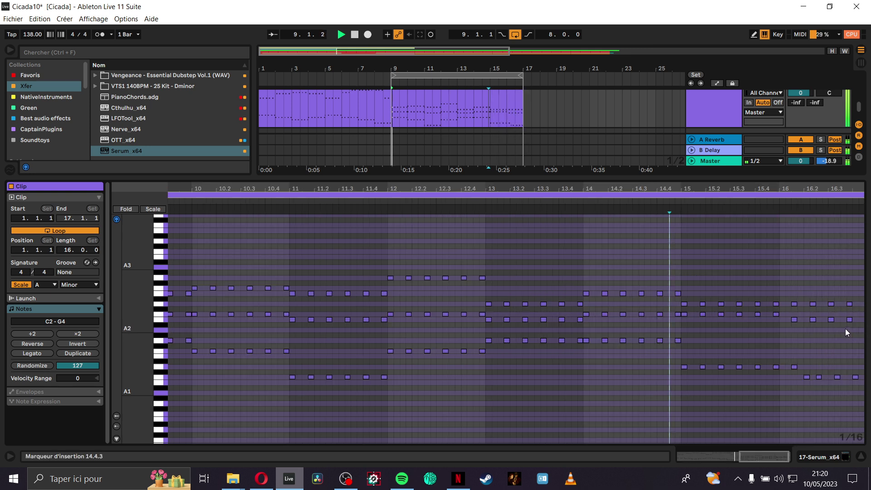
key(space)
scroll(845, 328, down, 4)
scroll(863, 333, up, 5)
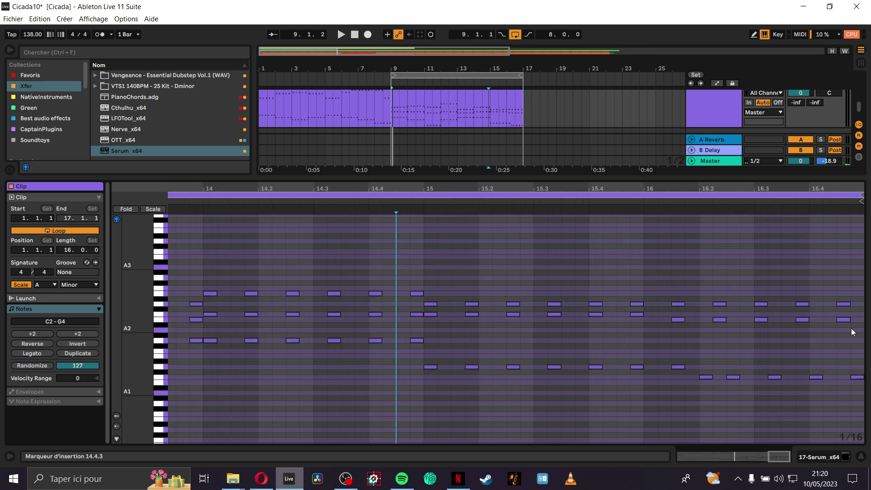
drag(717, 334, 857, 298)
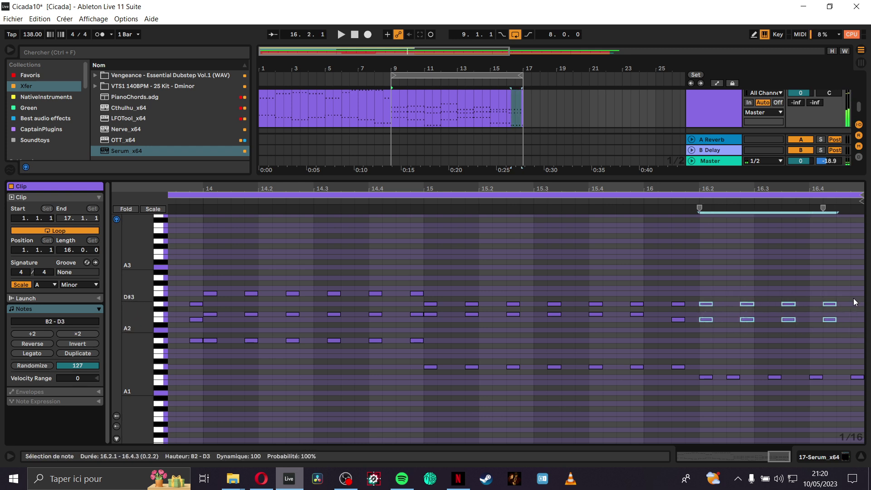
scroll(815, 328, down, 5)
scroll(865, 331, up, 5)
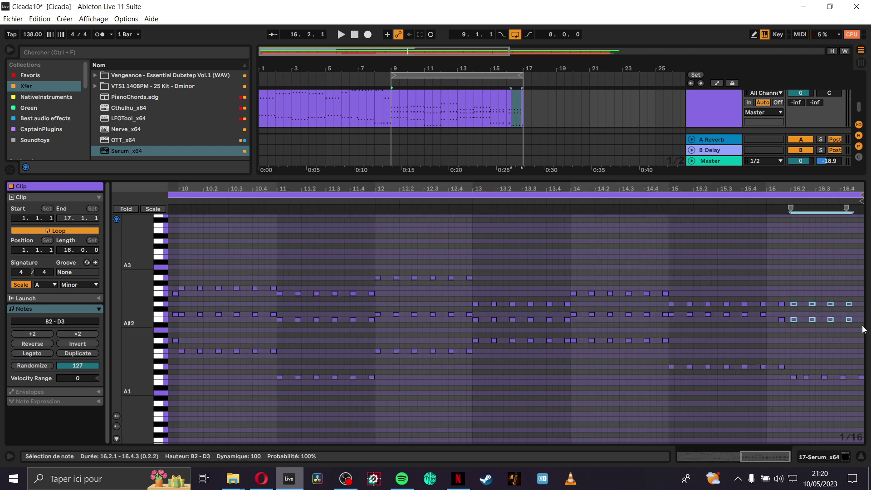
drag(736, 340, 851, 303)
key(Left)
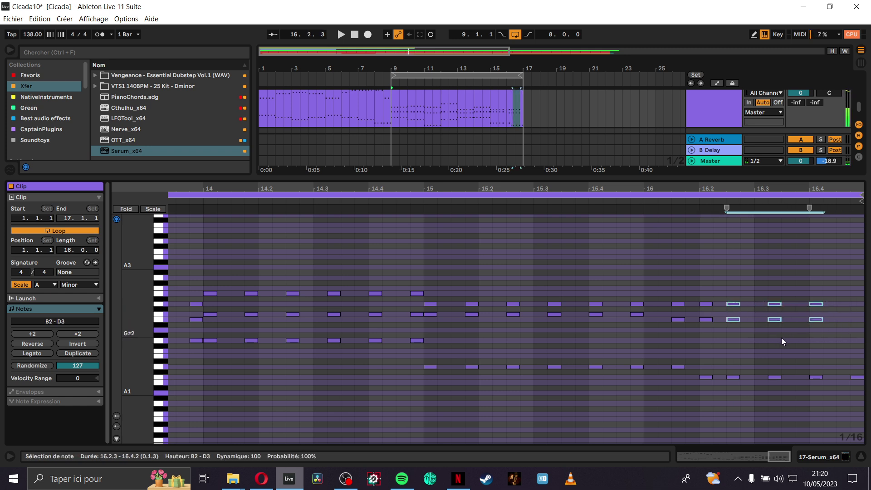
Step: Duplicate the last B2 and D3 chord notes of bar 16 to 16.4.4 and play the part
mouse_move(815, 343)
mouse_down()
mouse_move(818, 303)
mouse_move(845, 276)
mouse_up()
key(ctrl+d)
scroll(707, 331, up, 1)
key(space)
scroll(567, 376, down, 5)
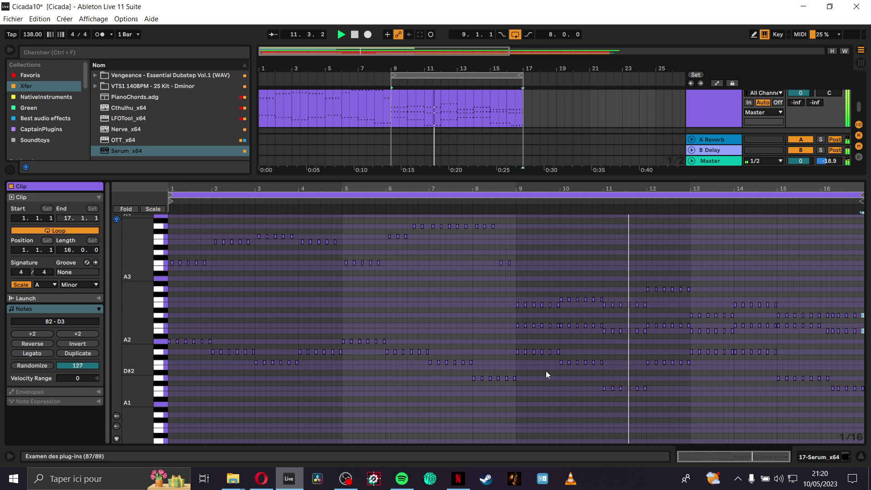
Step: Enlarge the note editor vertically and review the chords of bars 9 to 16 during playback
scroll(545, 371, up, 1)
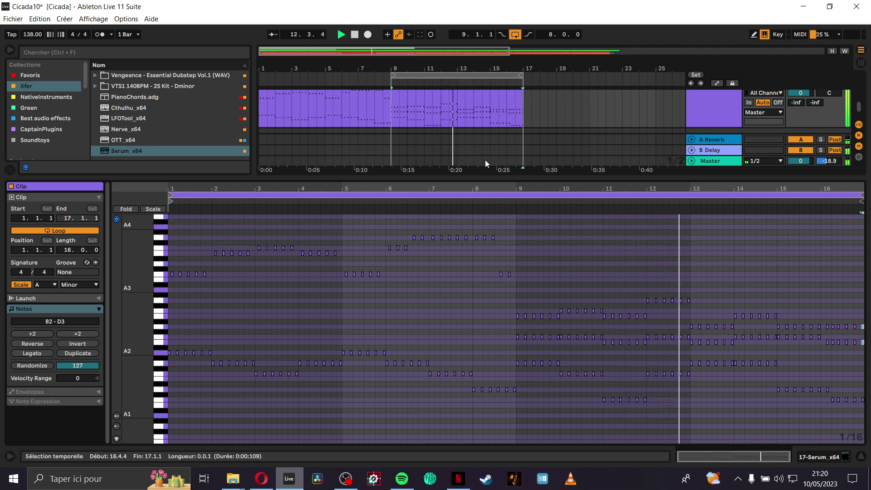
scroll(483, 130, up, 5)
scroll(482, 130, up, 3)
drag(490, 176, 445, 144)
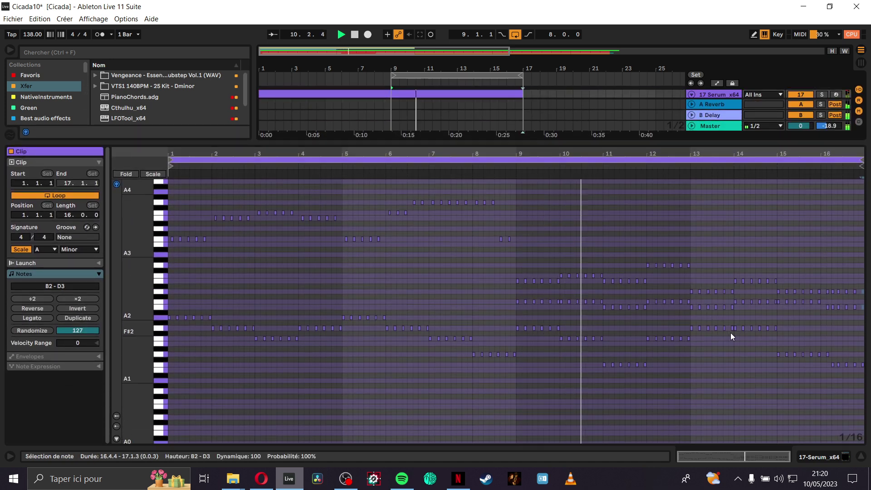
click(763, 338)
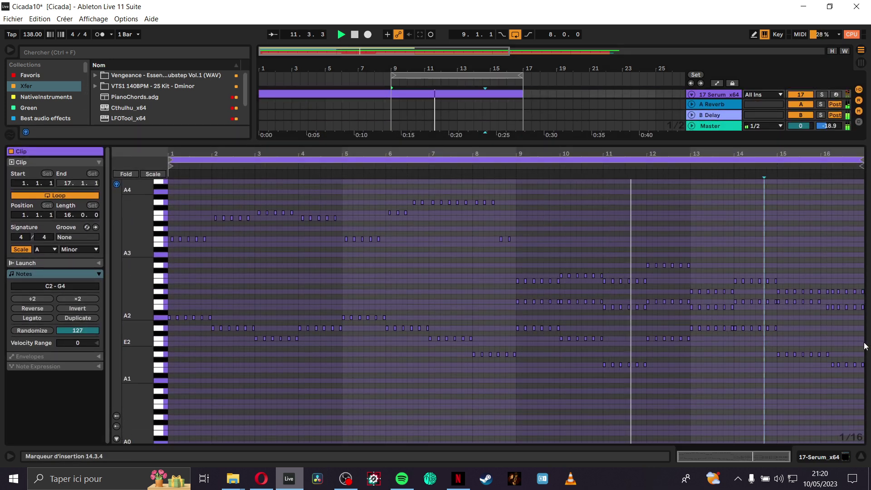
key(plus)
key(plus)
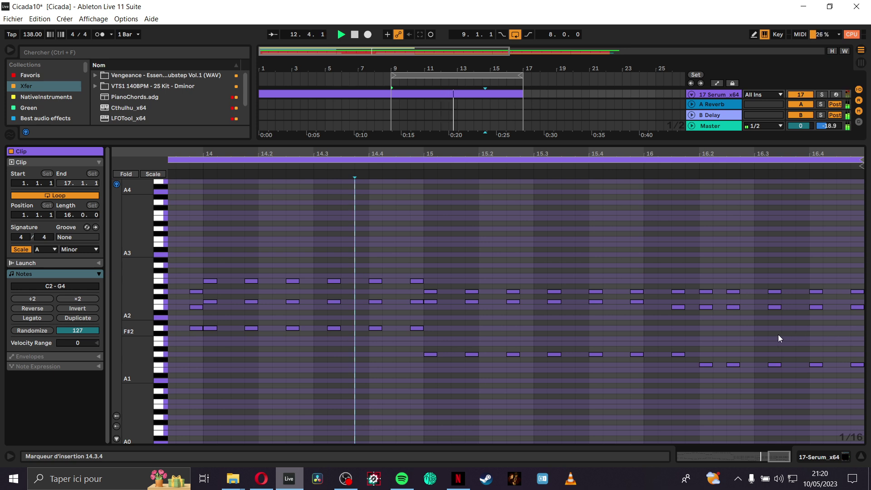
key(minus)
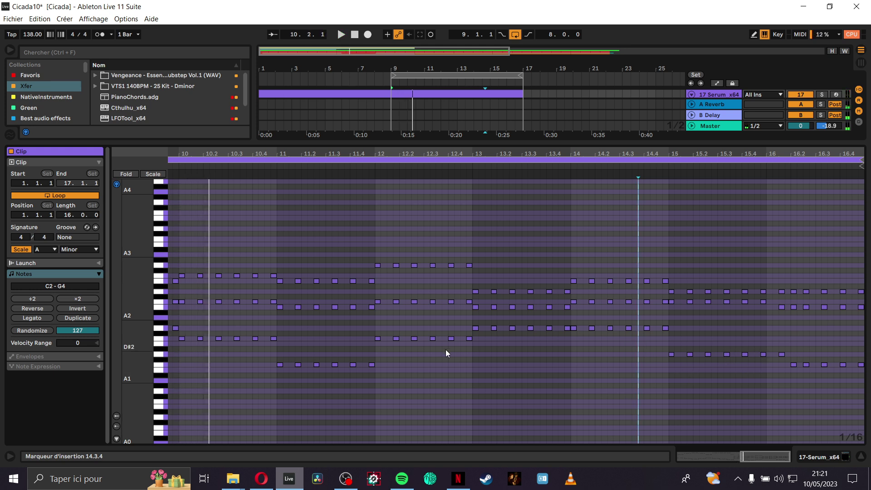
Step: Replace bar 16's notes with a copy of bar 13's G2, B2 and D3 chord notes and play from 15.3.4
key(space)
click(472, 352)
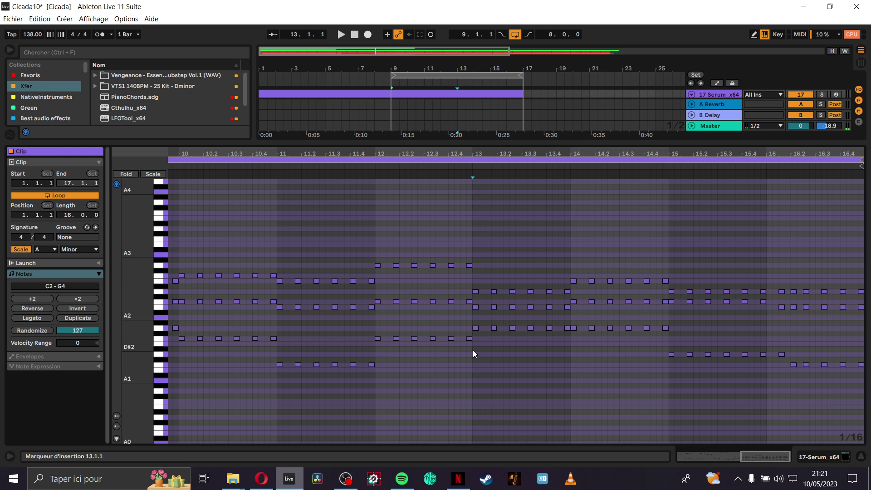
drag(475, 335, 565, 265)
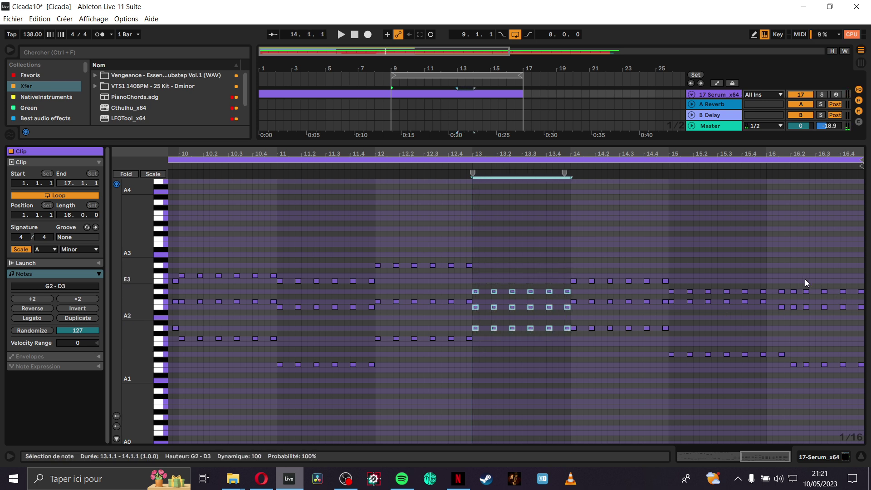
drag(773, 280, 866, 391)
key(Delete)
click(766, 381)
key(ctrl+v)
click(733, 373)
key(space)
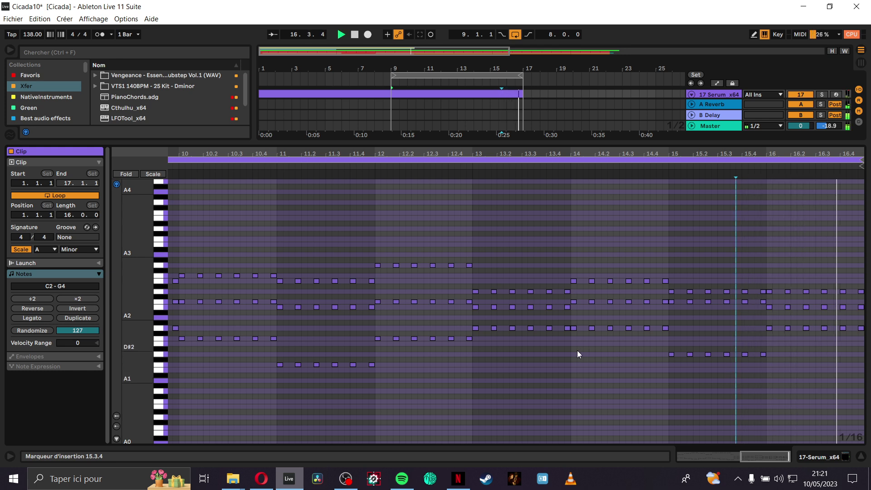
Step: Delete all the bass and melody notes in bars 1 to 8
key(minus)
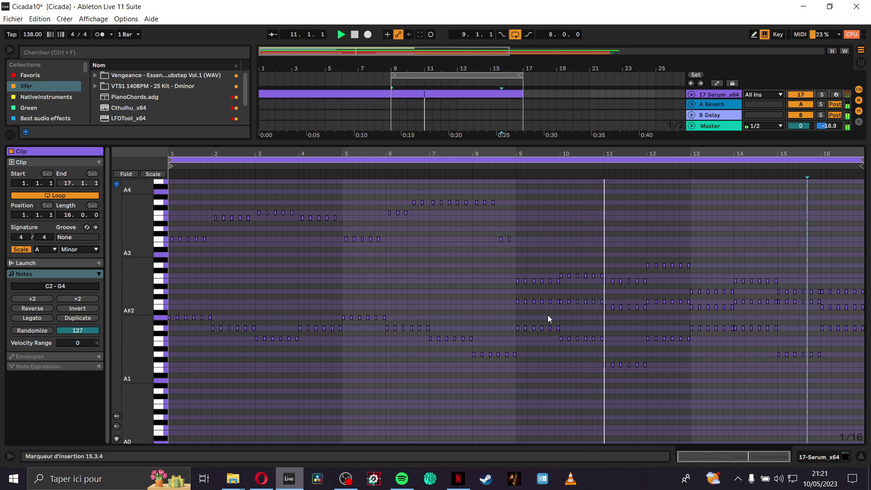
click(506, 387)
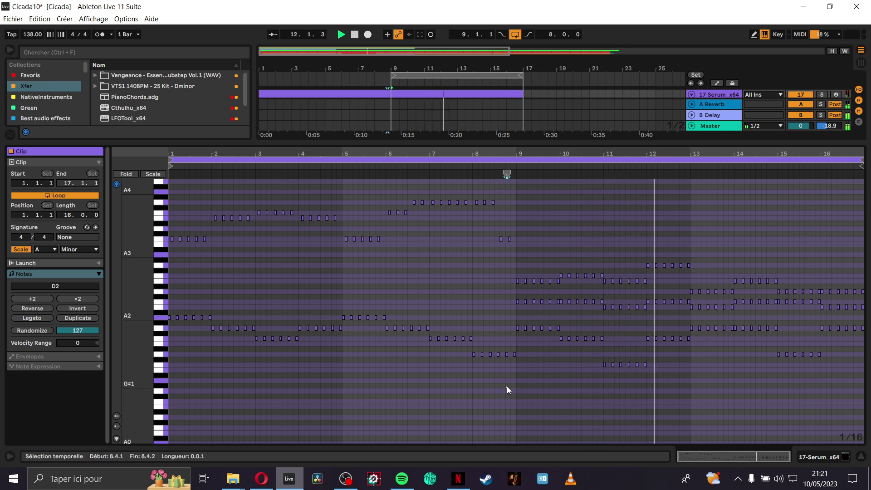
drag(514, 384, 88, 278)
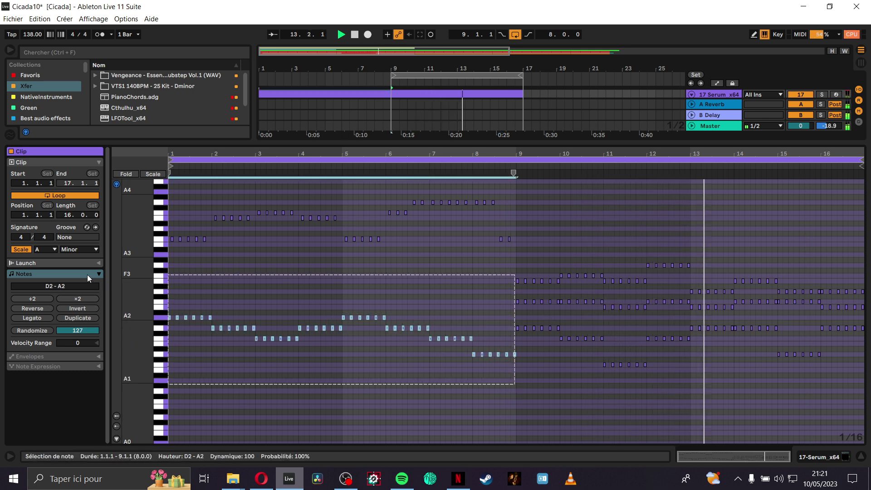
key(Delete)
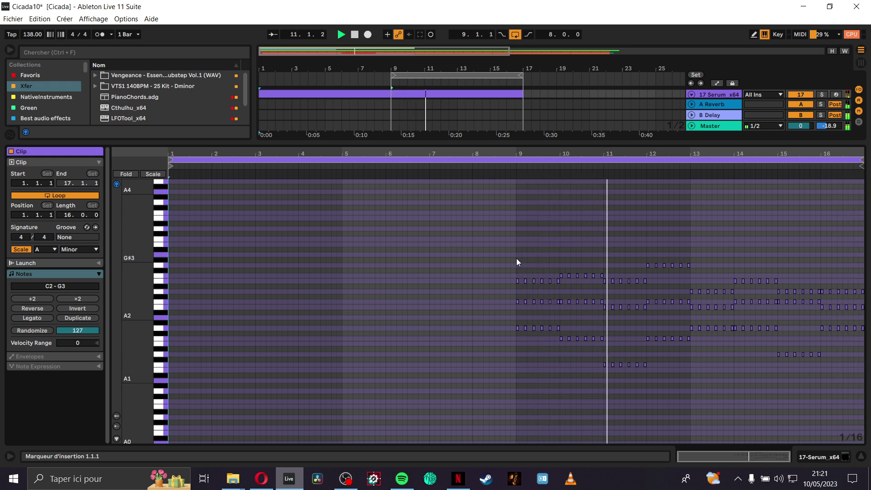
Step: Copy the chord notes of bars 9 to 16 into bars 1 to 8, starting at 1.1.1
drag(516, 252, 826, 416)
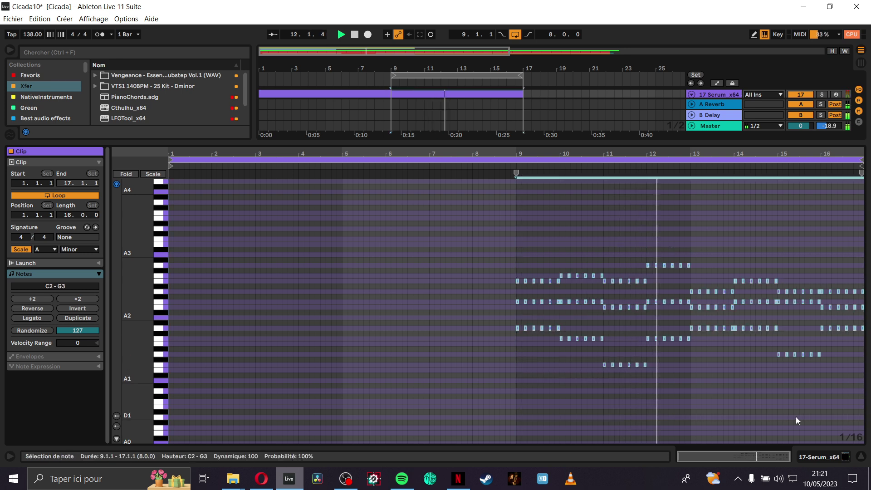
click(172, 316)
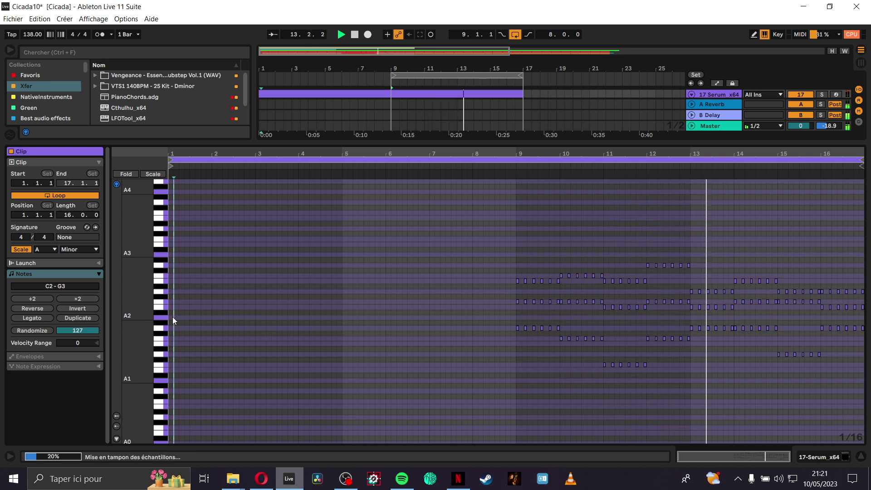
key(ctrl+v)
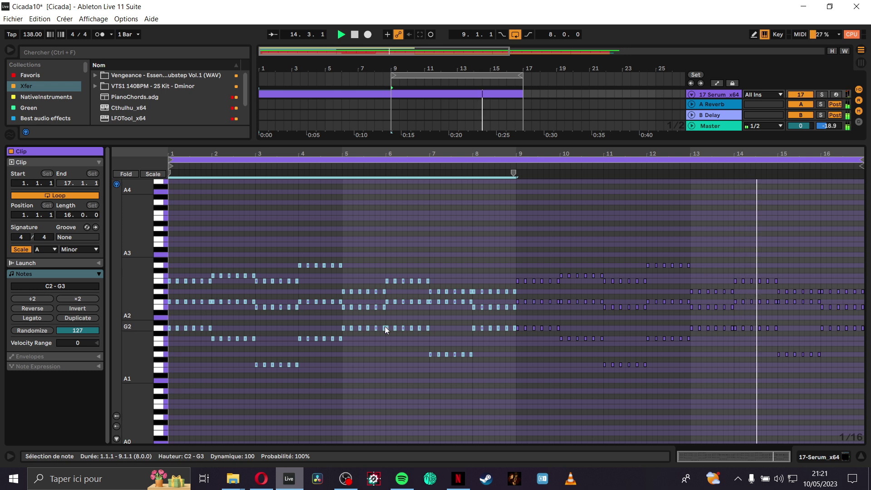
Step: Turn off the arrangement loop and play the part from 1.1.1
click(173, 217)
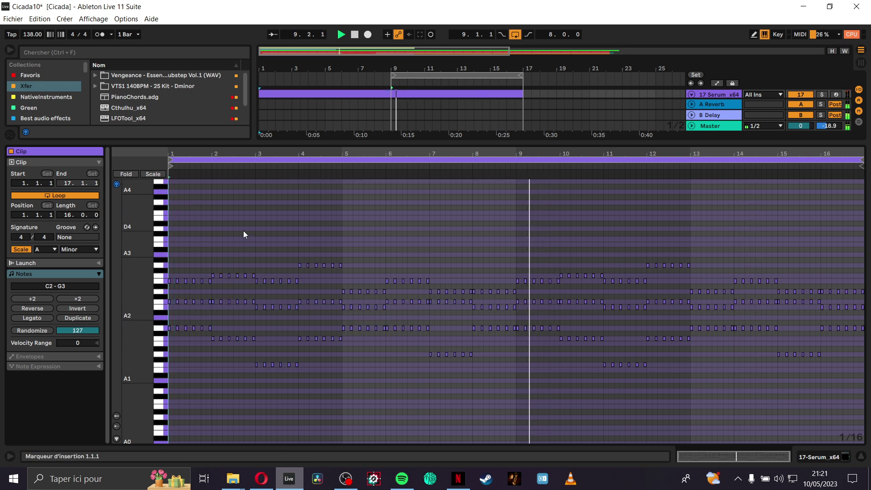
click(513, 37)
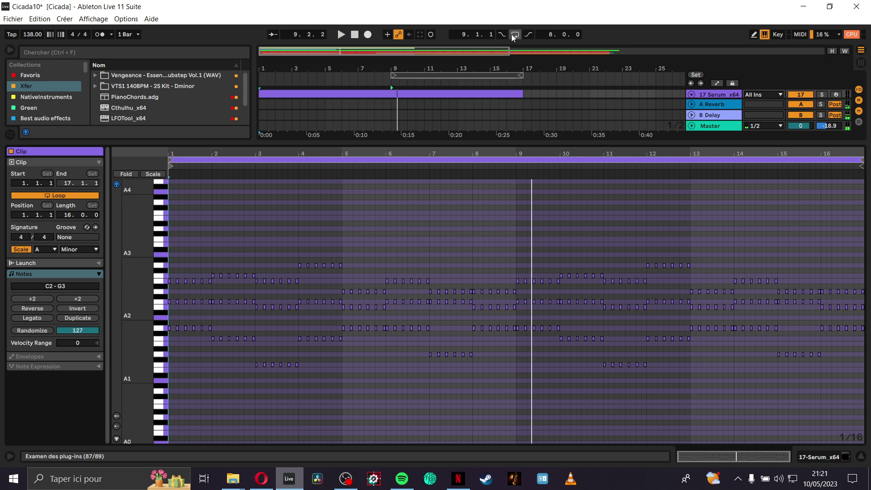
key(space)
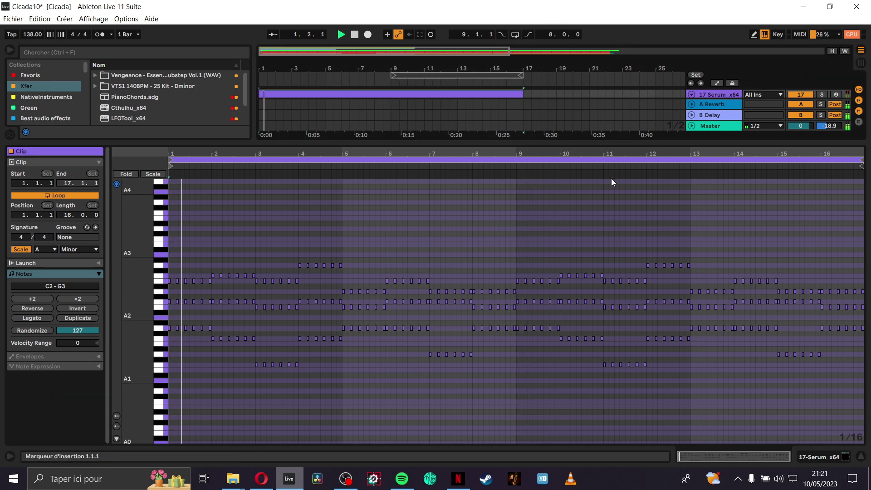
Step: Rename the 16-bar clip on the 17 Serum_x64 track as "Chords Arp Melody1"
click(834, 457)
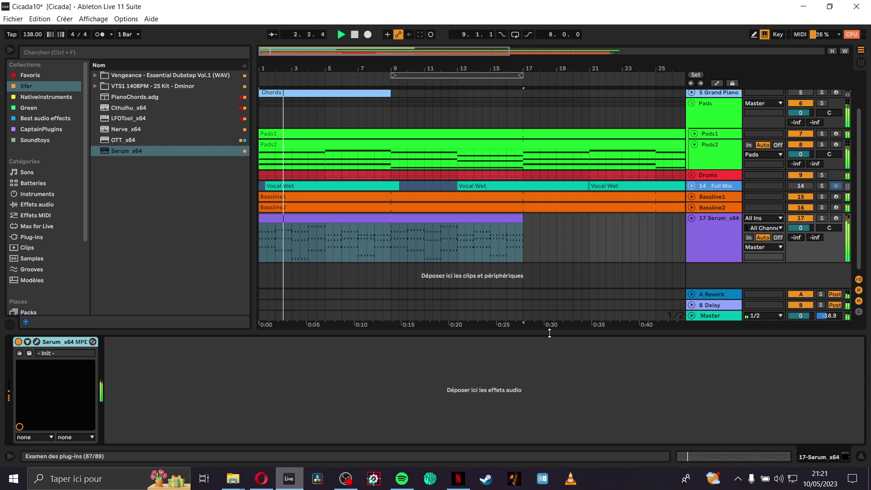
scroll(519, 248, down, 3)
click(297, 222)
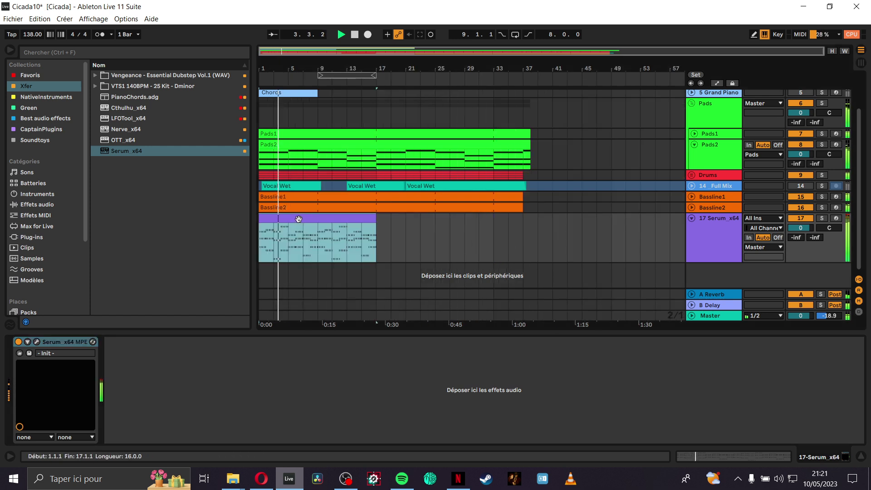
key(ctrl+r)
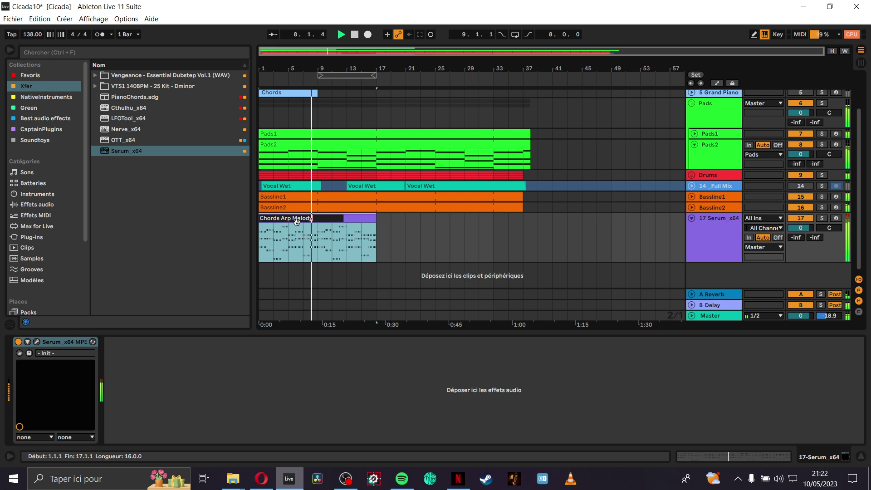
key(Return)
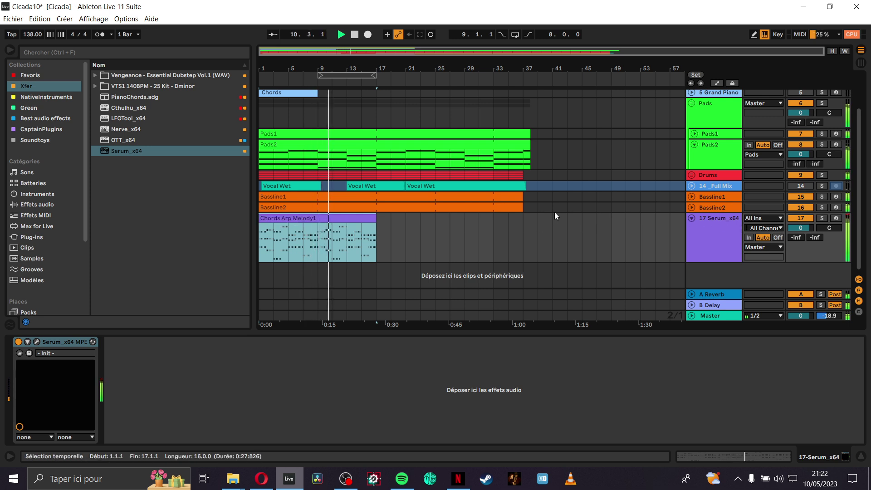
Step: Loop the arrangement over bars 1 to 16, then open the Serum editor and solo the 17 Serum_x64 track
key(ctrl+l)
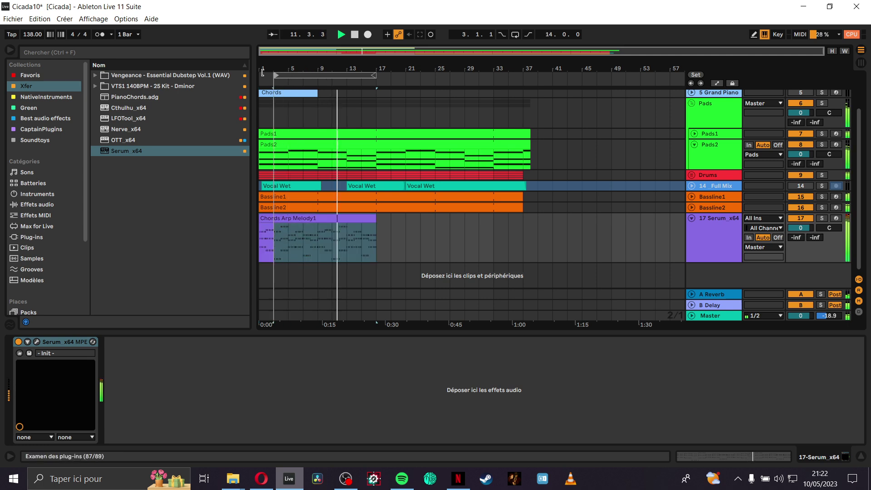
click(515, 35)
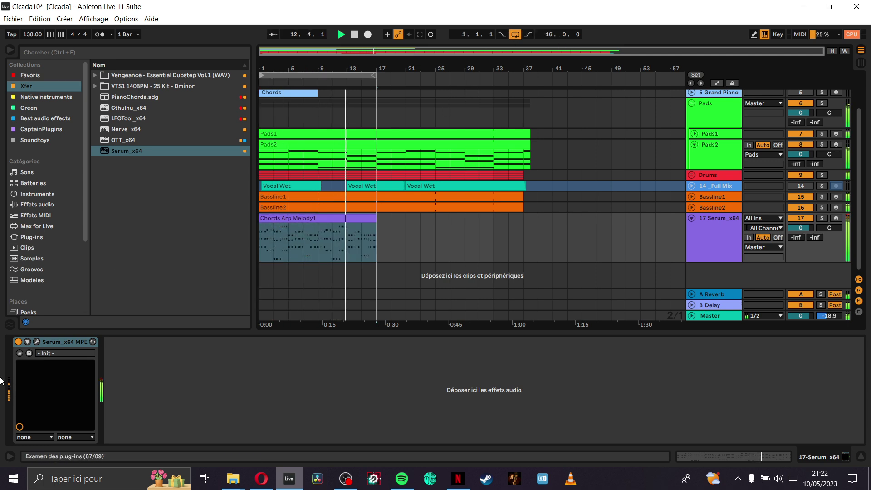
click(37, 342)
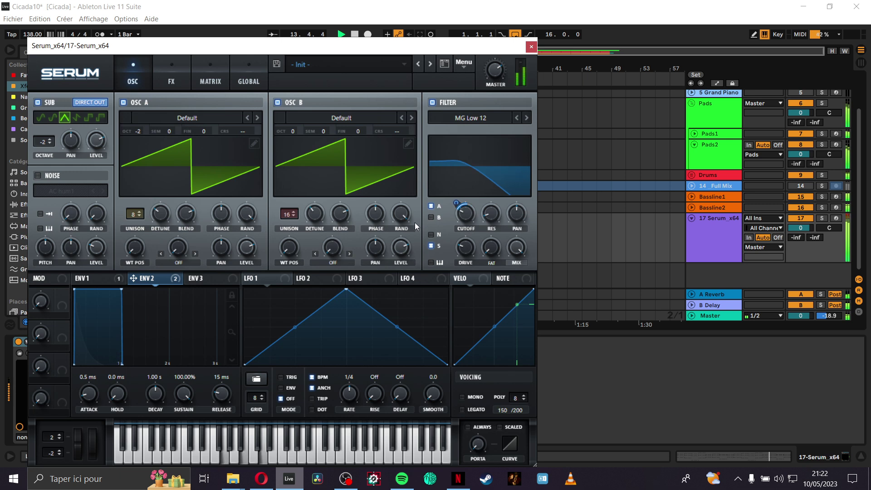
click(821, 218)
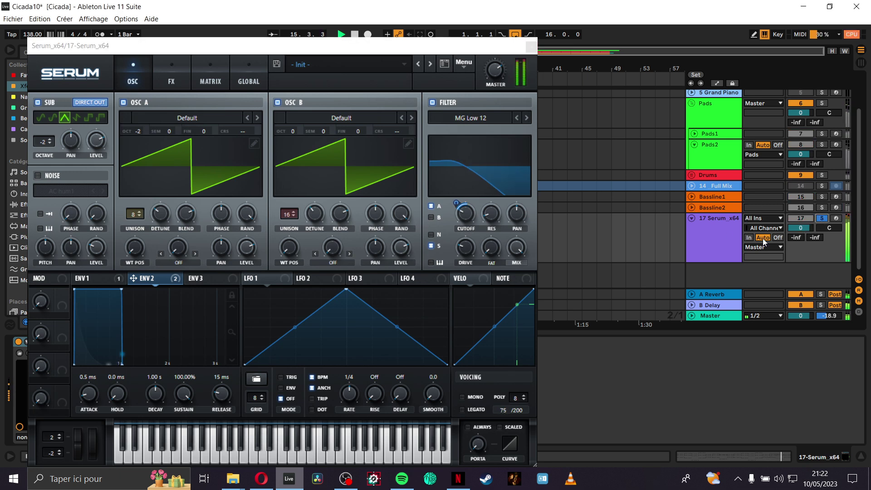
Step: Set oscillator B to octave 0 with a semitone offset of +10
click(430, 217)
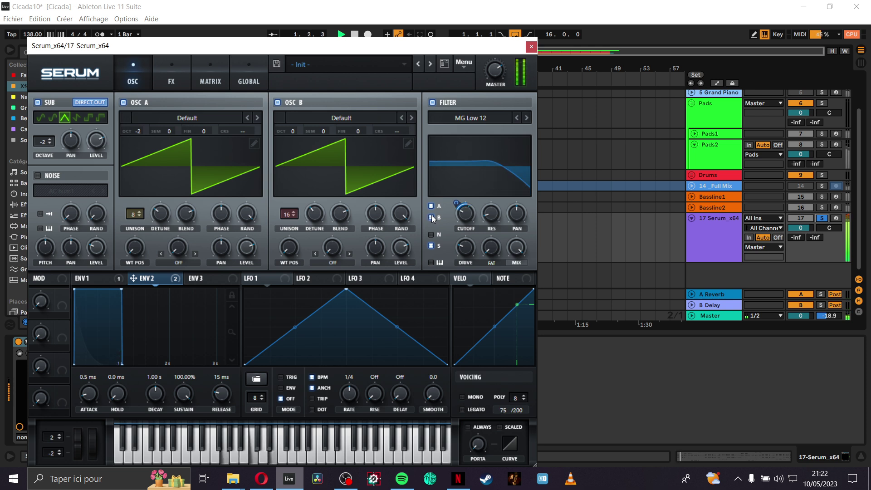
mouse_move(295, 134)
drag(295, 133, 294, 138)
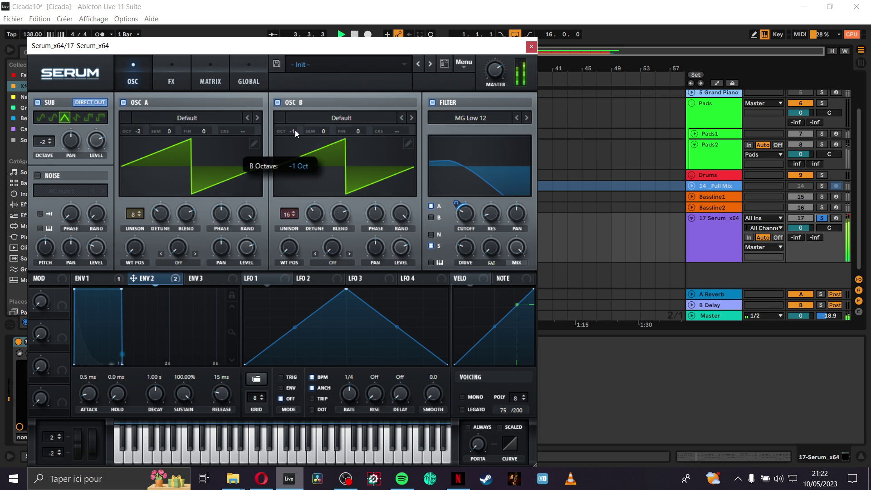
double_click(295, 128)
drag(323, 131, 351, 82)
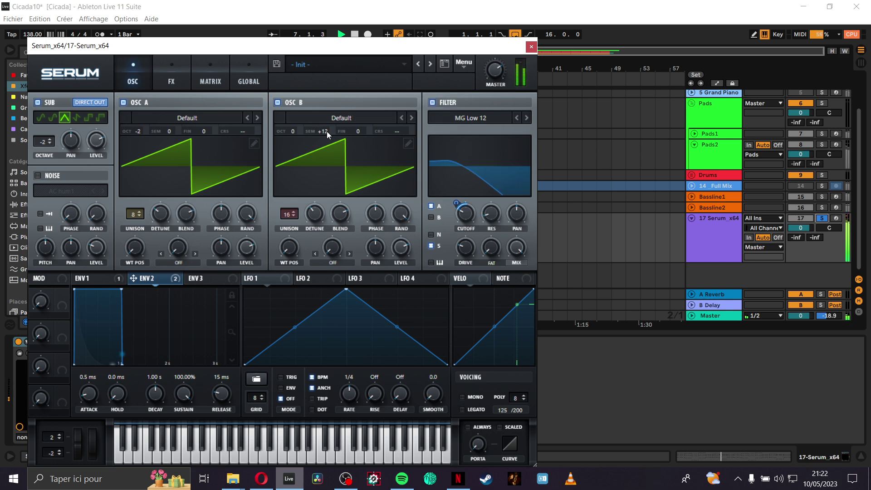
mouse_move(326, 132)
drag(326, 132, 326, 138)
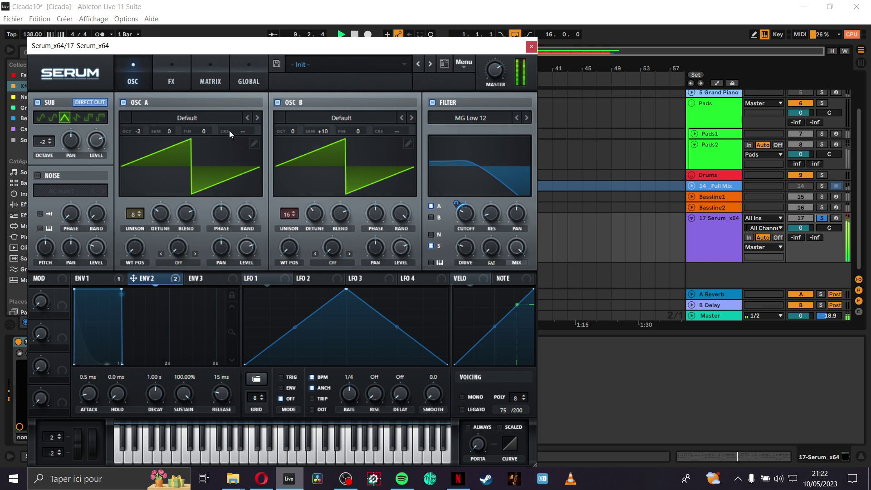
Step: Switch off the sub oscillator and its filter routing, and change the filter type to MG Low 6
click(38, 102)
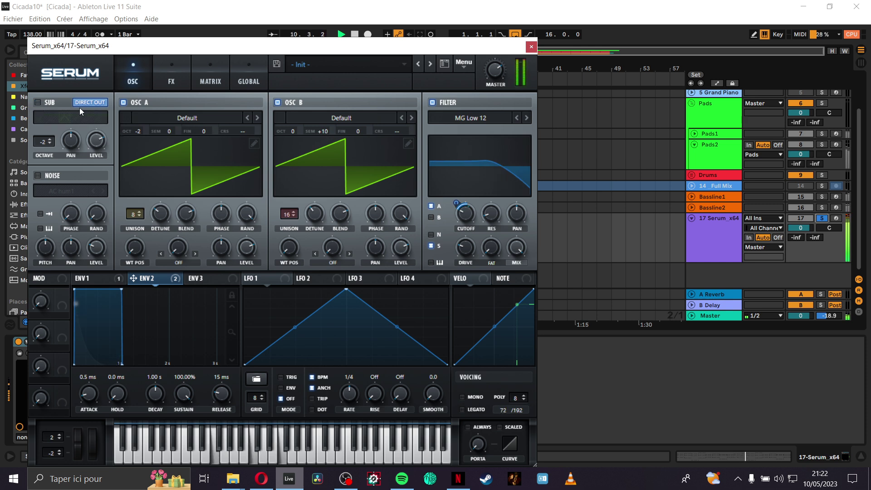
click(431, 245)
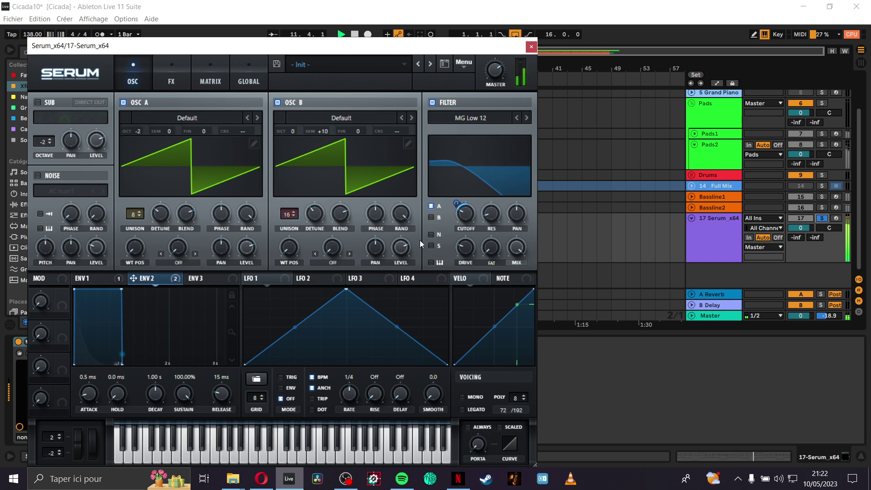
click(516, 119)
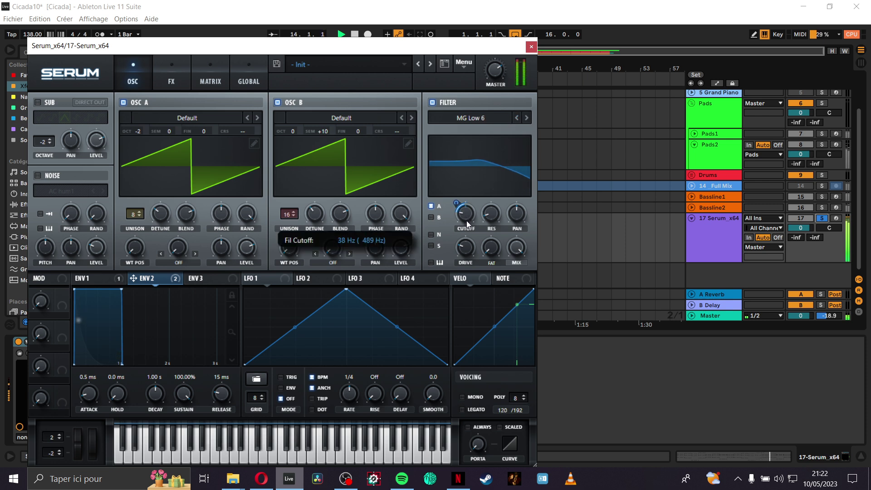
Step: Try different amounts of envelope 2 modulation on the filter cutoff, then remove all of envelope 2's destinations
drag(461, 206, 459, 182)
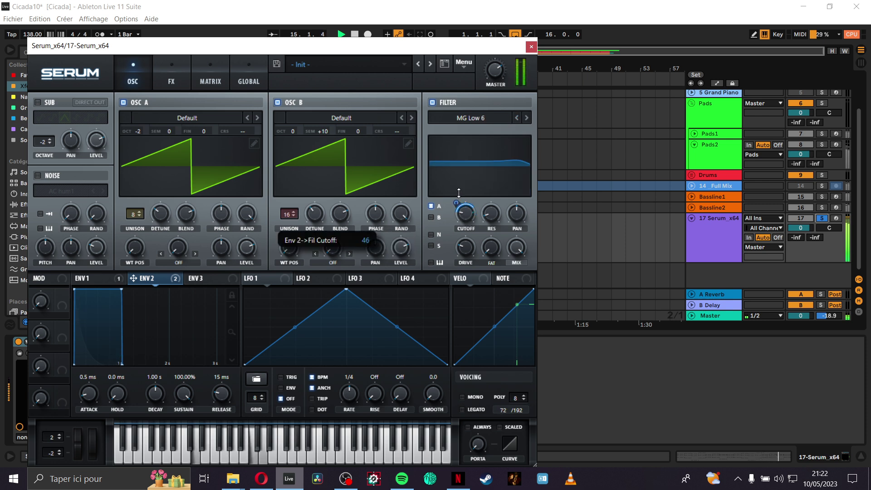
drag(457, 212, 457, 212)
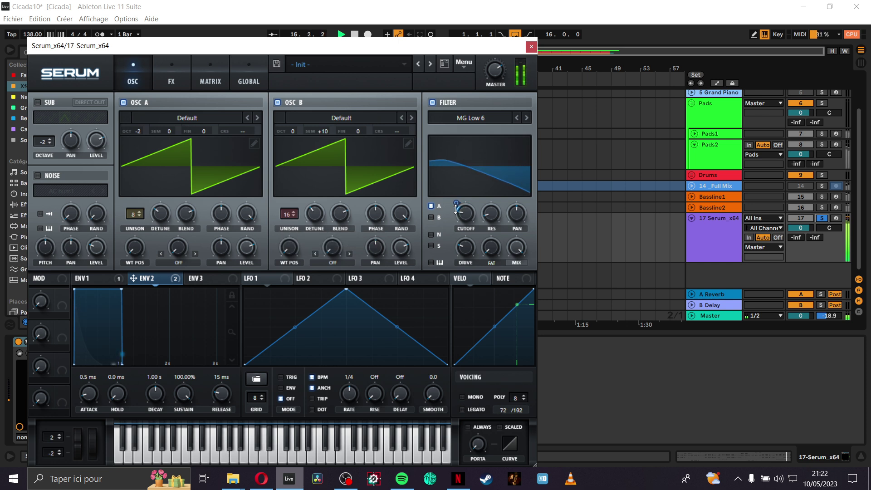
drag(111, 280, 467, 172)
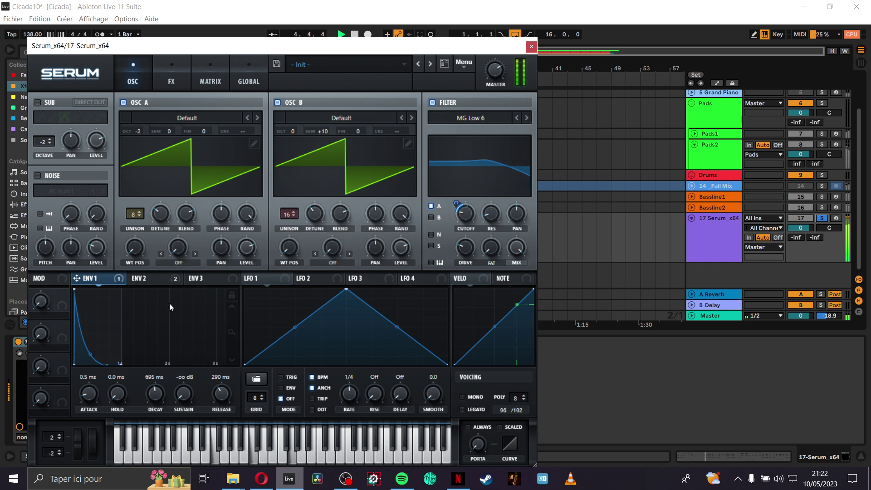
right_click(166, 277)
drag(166, 278, 167, 275)
click(177, 80)
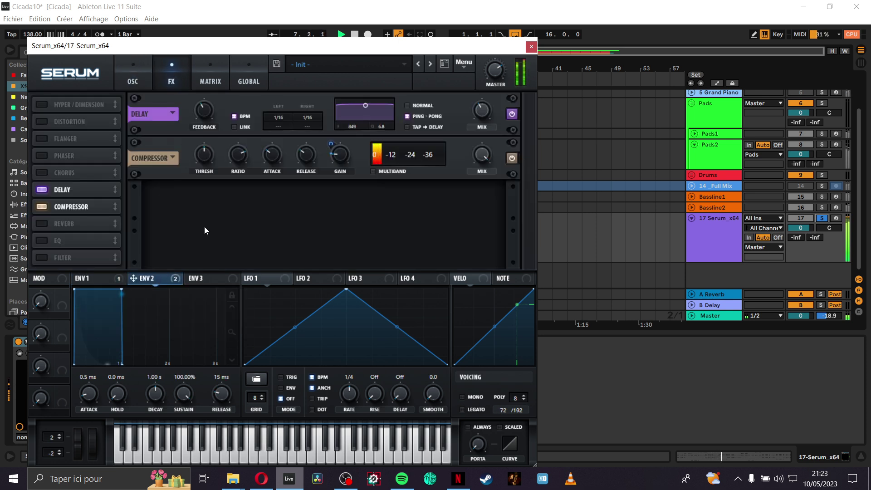
right_click(175, 278)
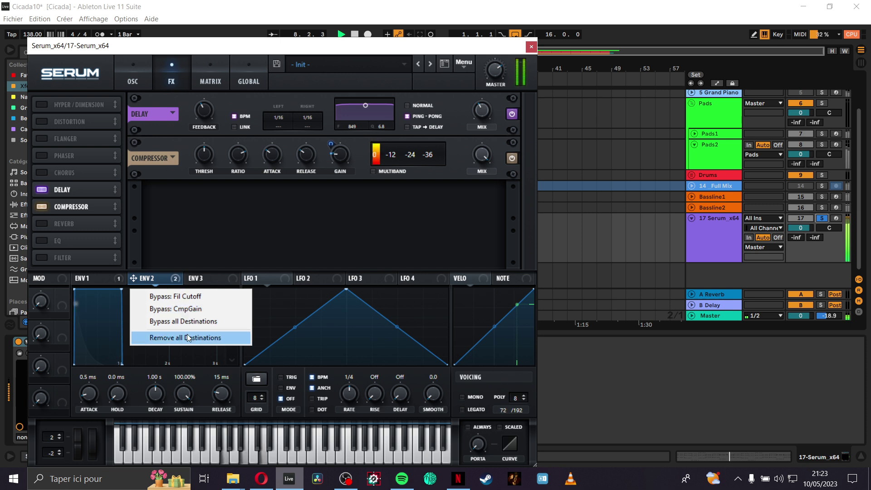
click(187, 335)
Step: Set the delay mix to 59% and enable the reverb in Plate mode with its mix at 36%
click(115, 279)
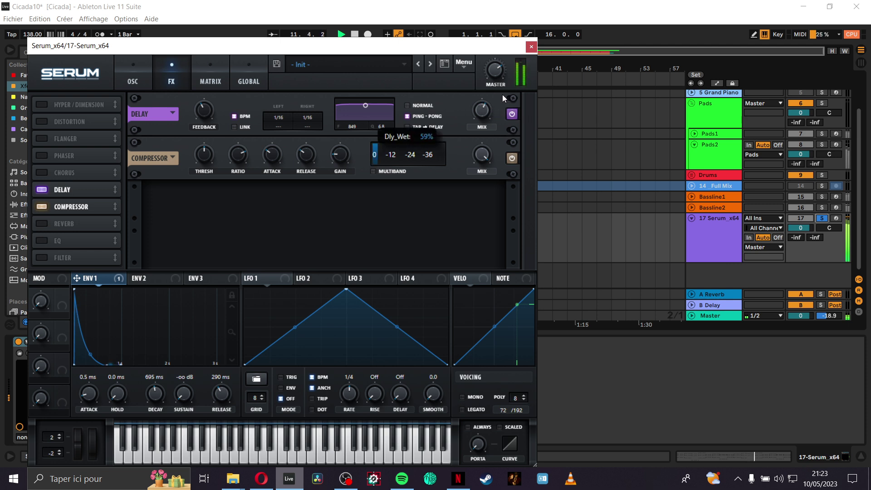
scroll(494, 106, down, 5)
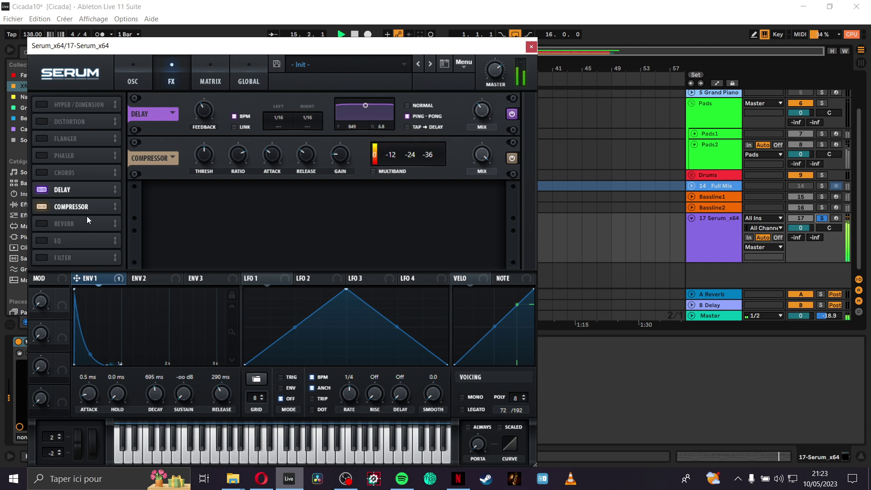
click(45, 225)
click(201, 197)
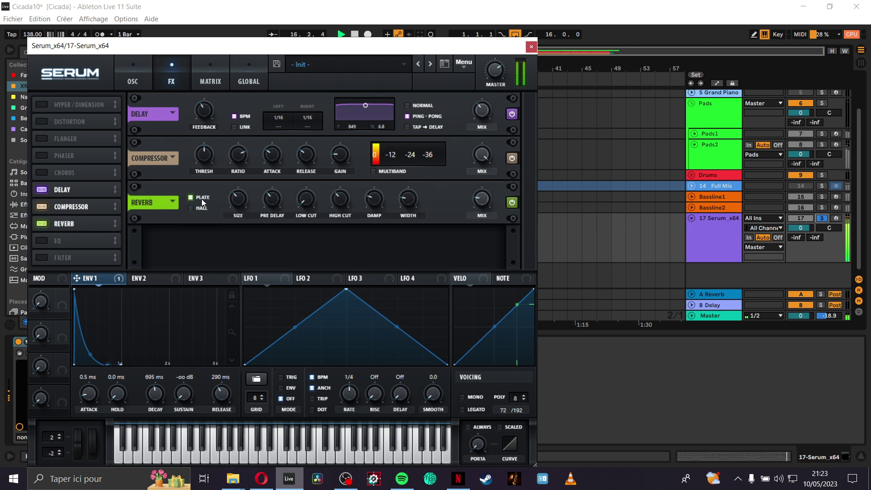
drag(480, 204, 486, 187)
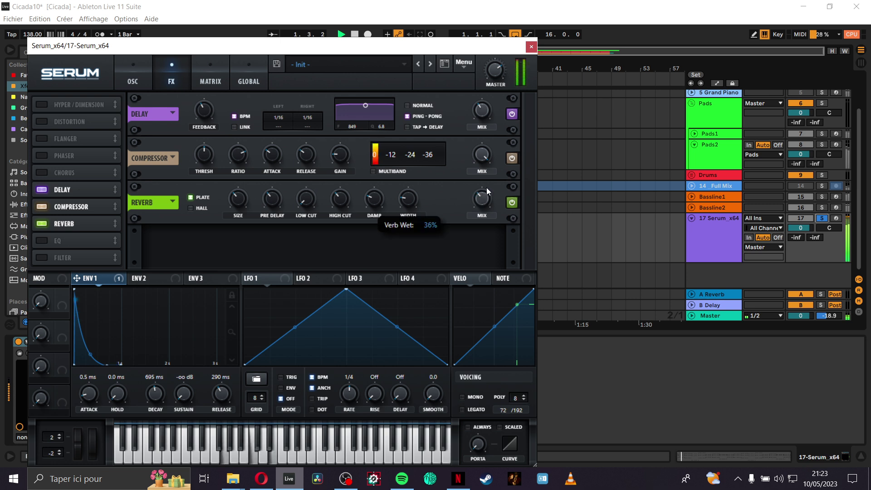
Step: Increase envelope 1's modulation of the filter cutoff, switching oscillator B off during the adjustment and back on
click(821, 218)
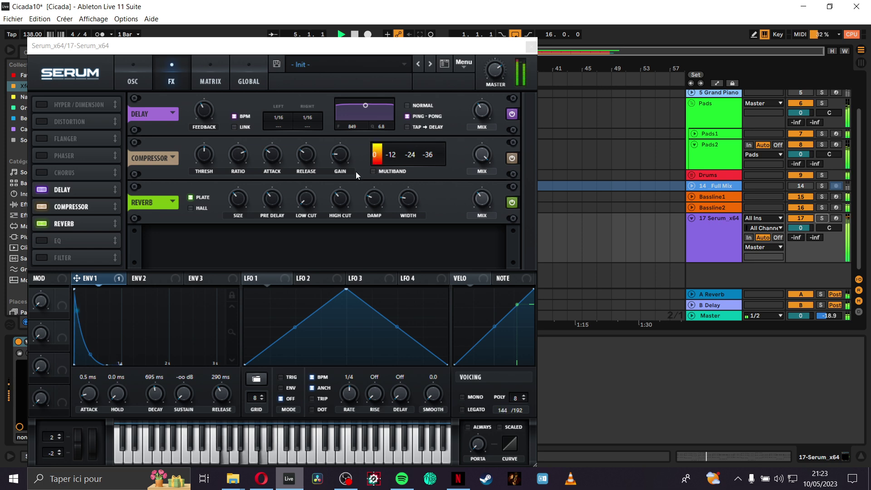
click(119, 75)
click(278, 102)
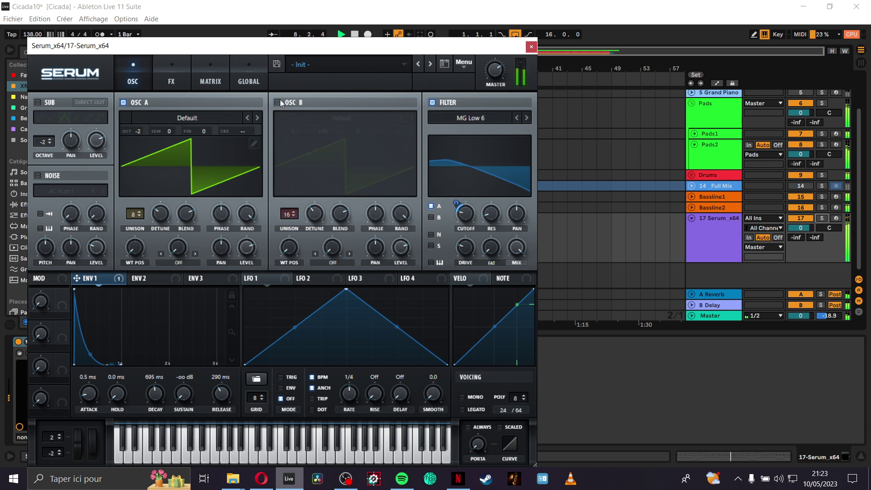
click(822, 218)
drag(456, 202, 458, 181)
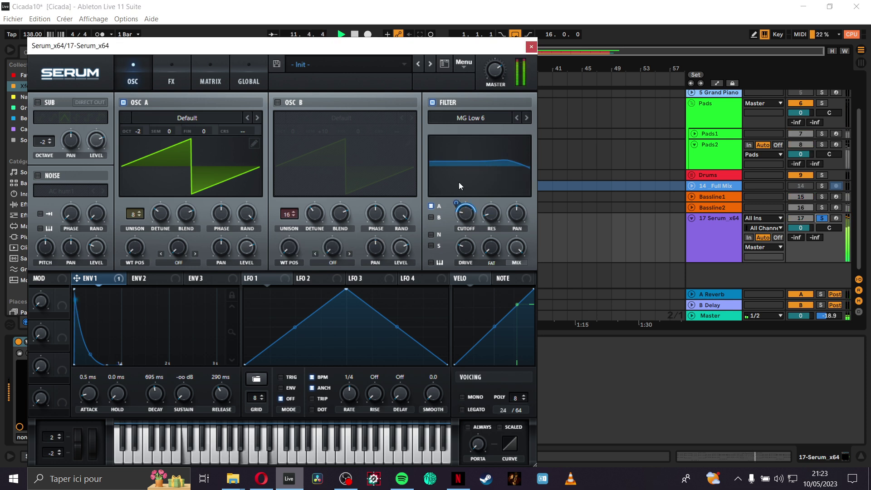
click(278, 102)
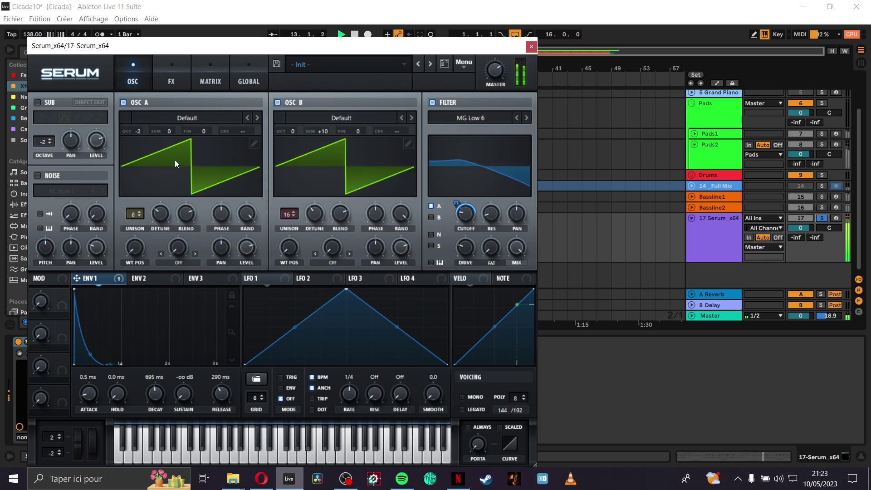
Step: Set oscillator A to octave 0 and +5 semitones, then unsolo the track and close the Serum editor
drag(127, 132, 142, 107)
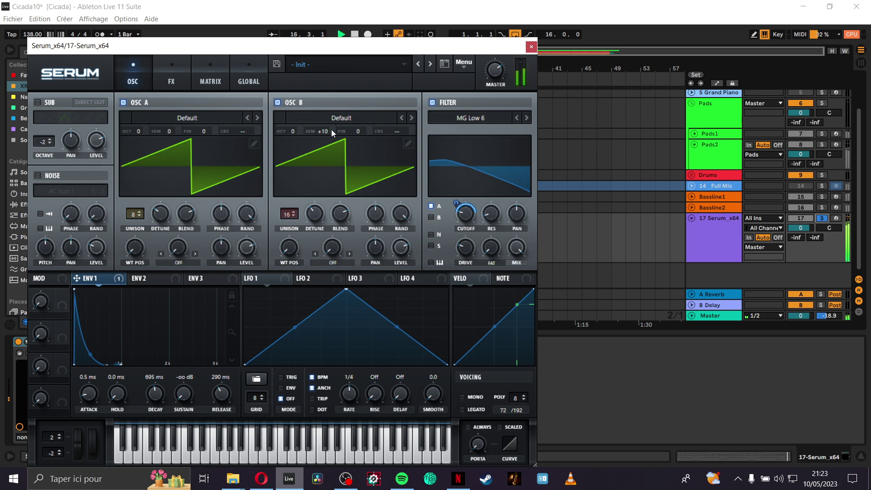
mouse_move(324, 135)
mouse_move(324, 134)
mouse_down()
mouse_move(314, 186)
mouse_move(333, 132)
mouse_up()
drag(163, 131, 173, 117)
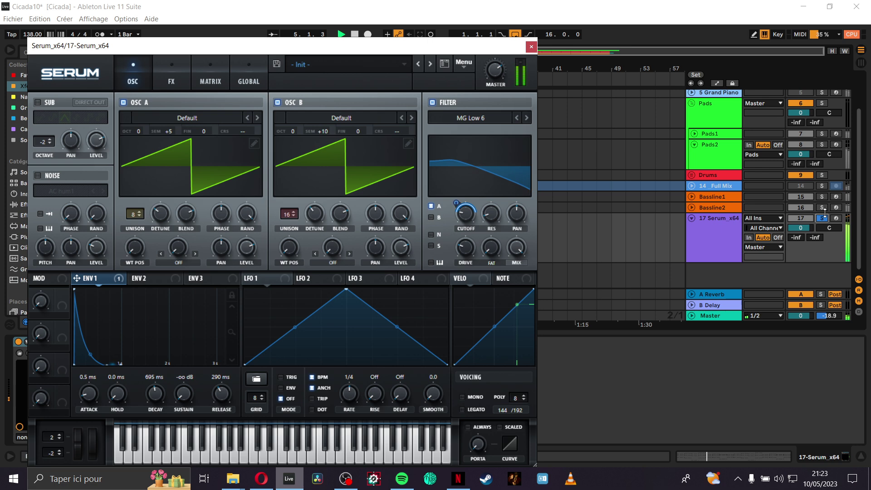
click(611, 143)
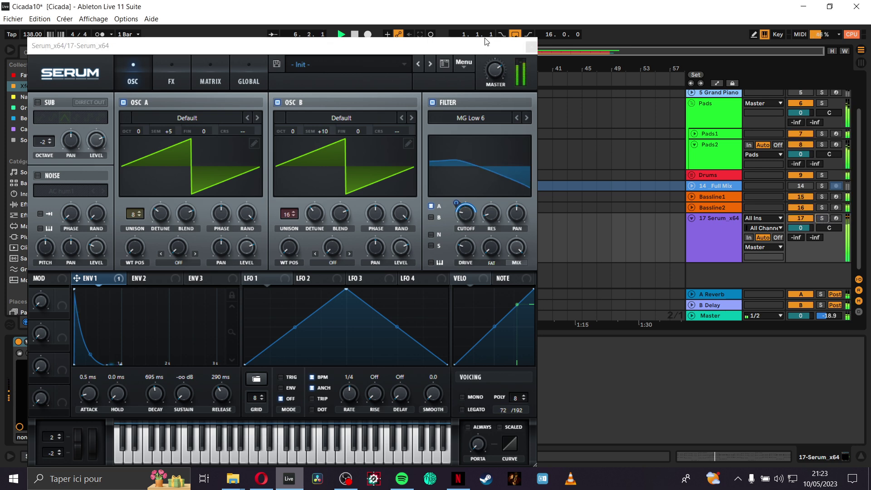
click(531, 47)
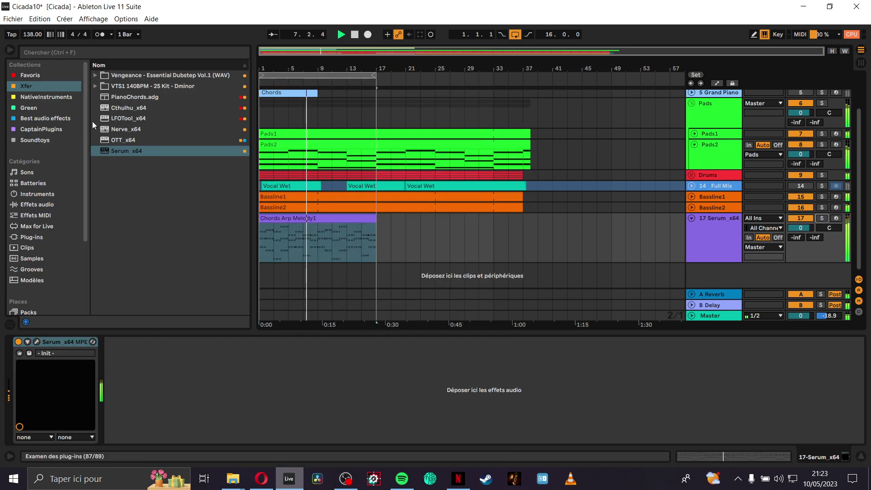
Step: Load LFOTool_x64 after Serum on the 17 Serum_x64 track and set its LFO rate to 2 bar
drag(130, 119, 150, 124)
drag(267, 224, 301, 235)
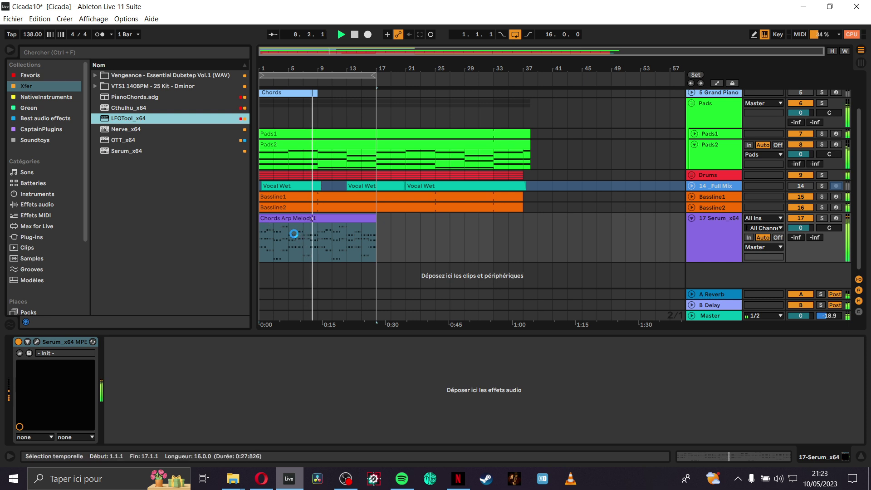
drag(222, 115, 224, 124)
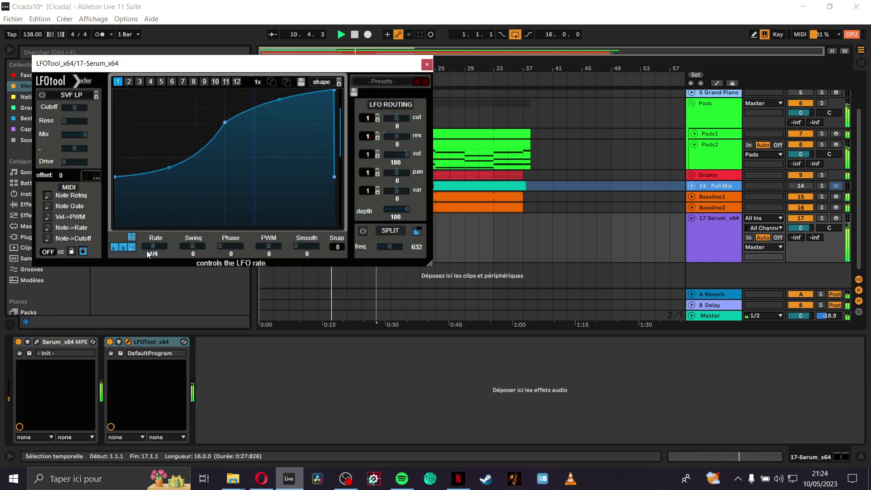
drag(143, 248, 132, 250)
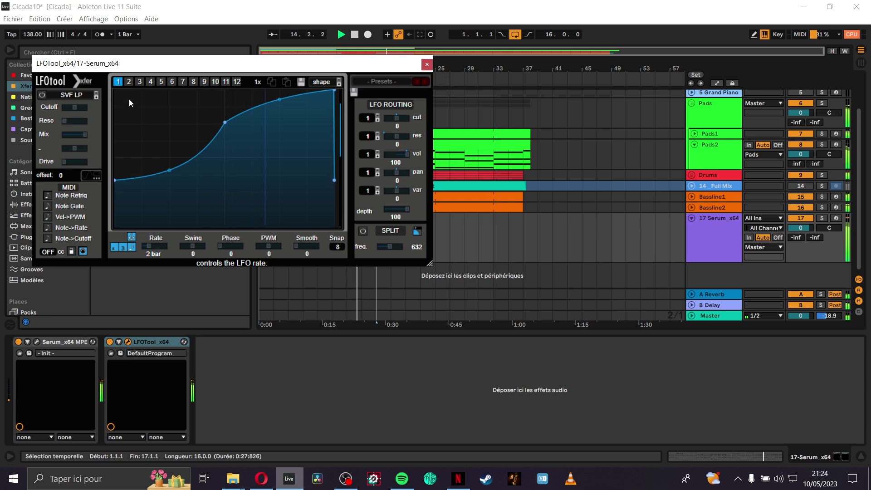
Step: Raise the middle point of LFO graph 2, look through the other graphs and return to graph 1
click(128, 82)
drag(224, 157, 224, 125)
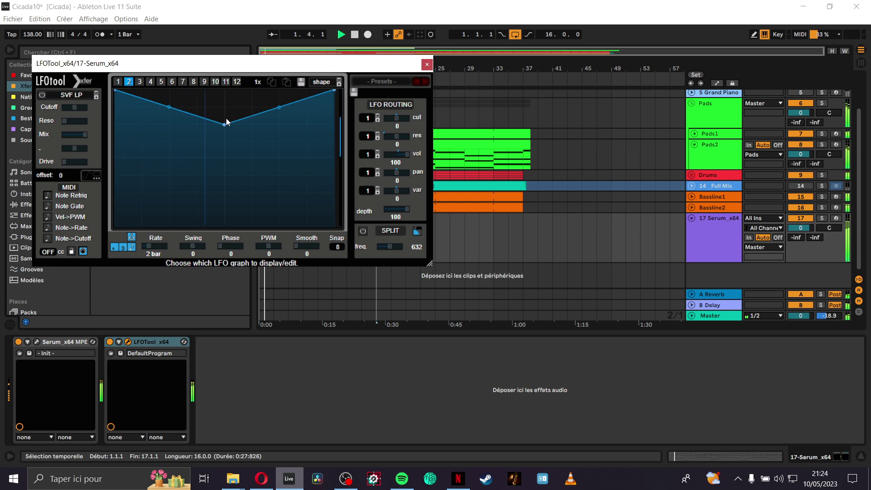
click(141, 82)
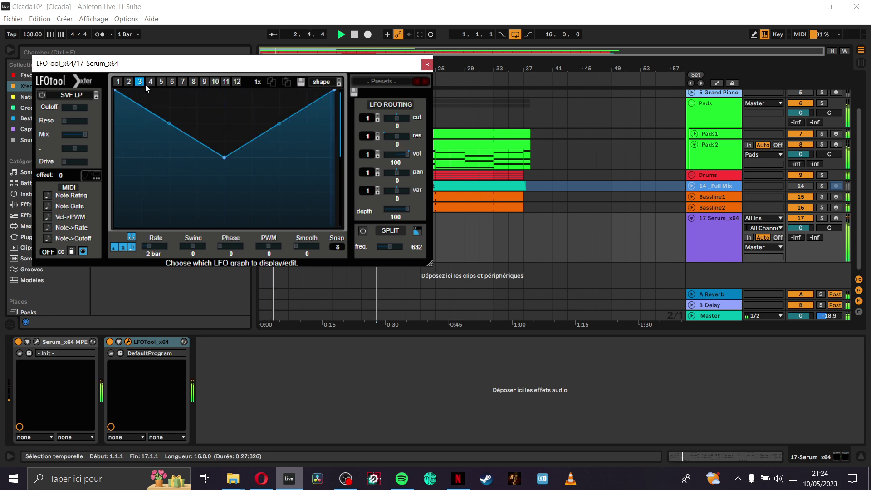
click(161, 82)
click(117, 82)
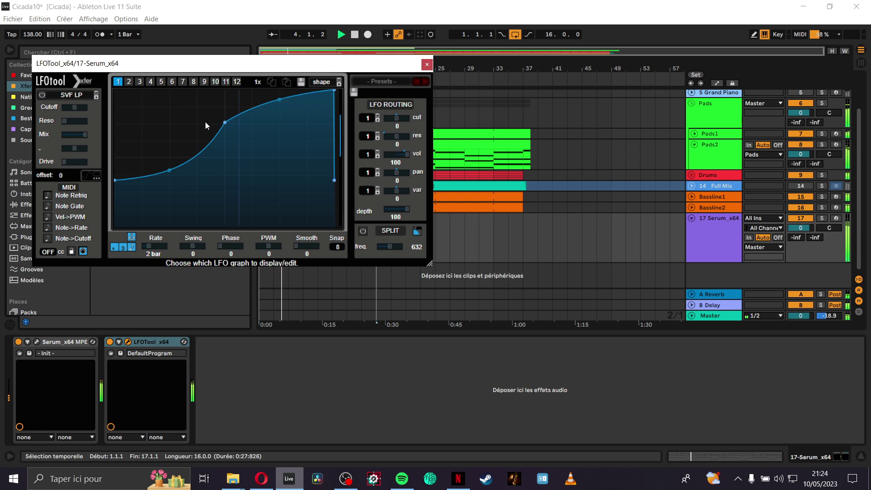
Step: Replace LFO graph 1 with the Basic saw up shape, raise its starting point and increase the LFO rate to a 1/4-note setting
click(382, 82)
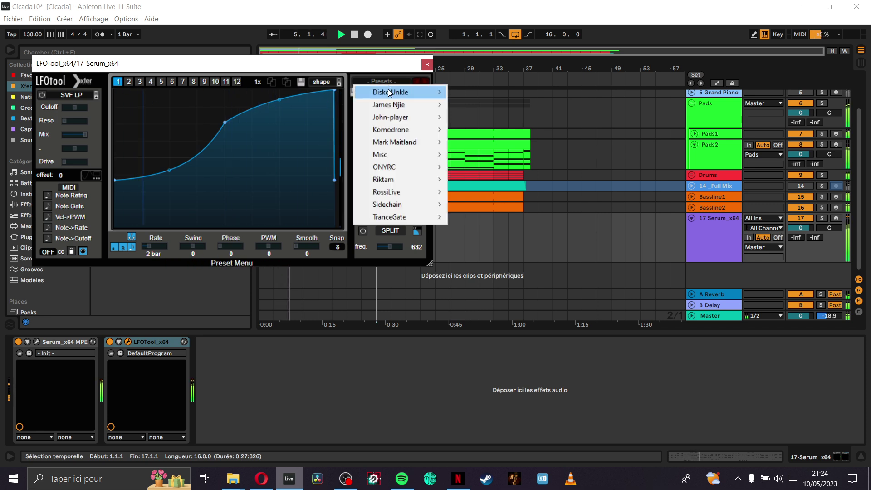
click(315, 83)
click(315, 83)
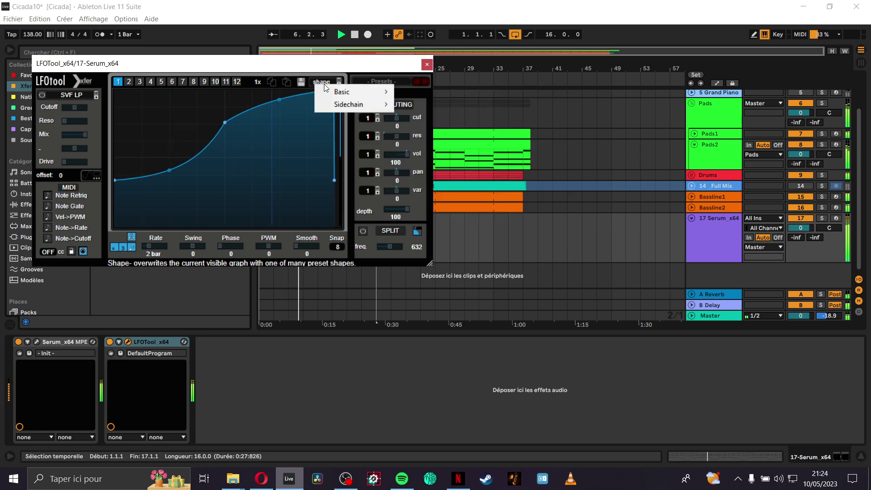
mouse_move(374, 93)
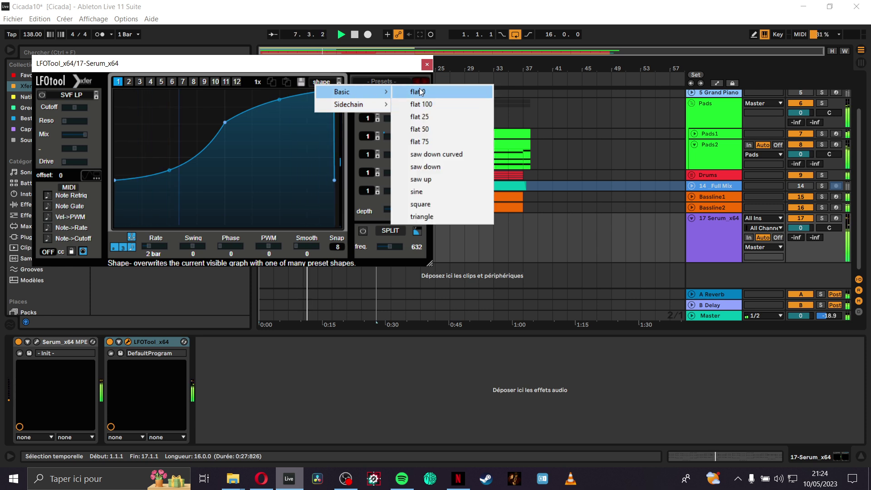
click(422, 180)
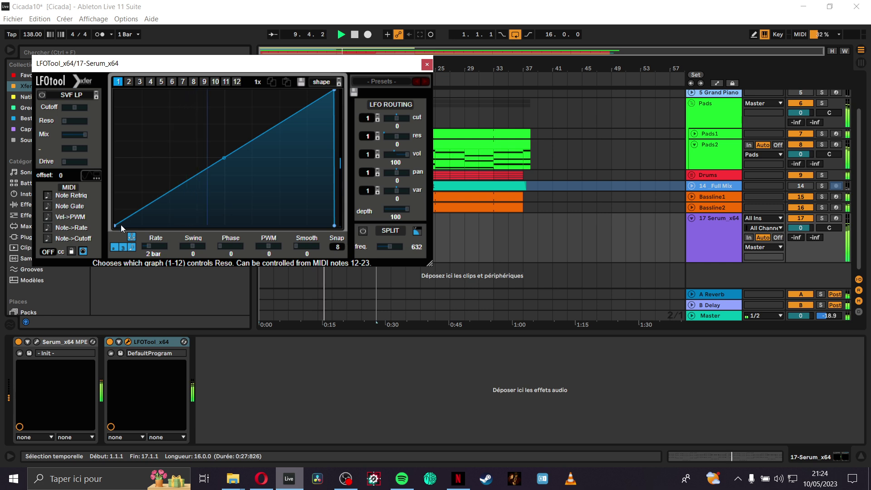
drag(111, 226, 112, 126)
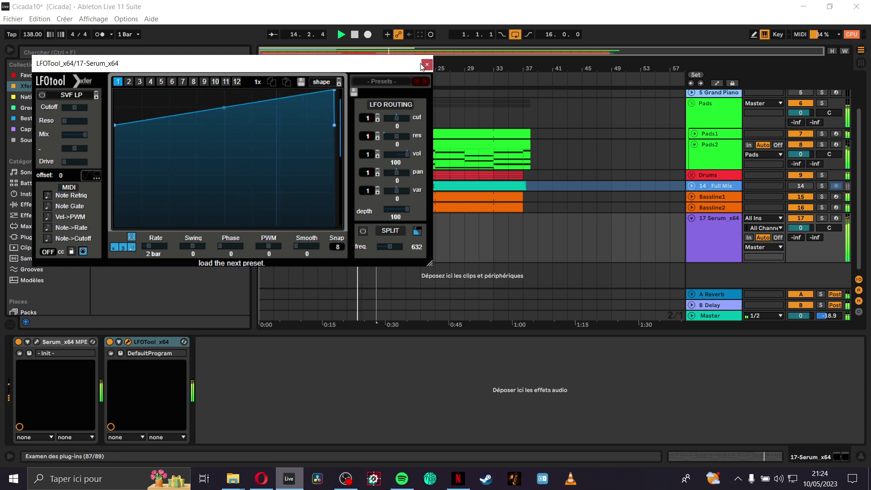
drag(158, 246, 174, 246)
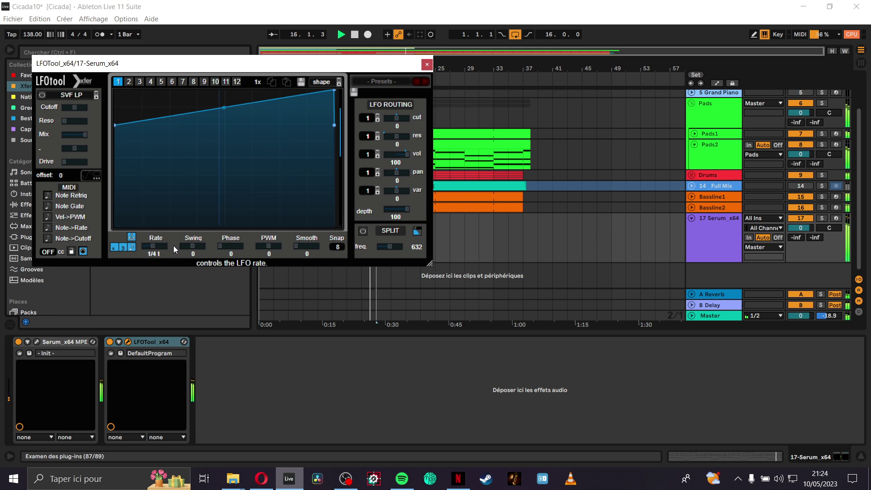
Step: Toggle LFOTool off and on to compare the sound, then close its editor and delete it from the 17 Serum_x64 track
click(109, 343)
click(109, 343)
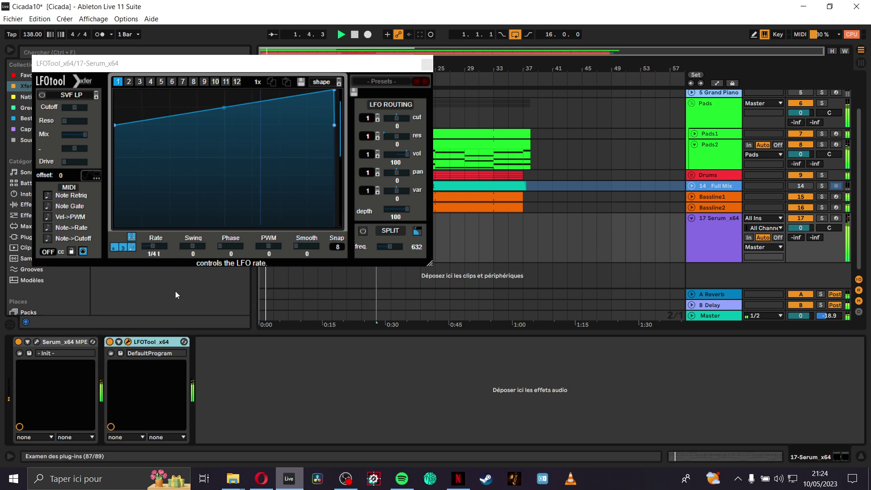
click(426, 65)
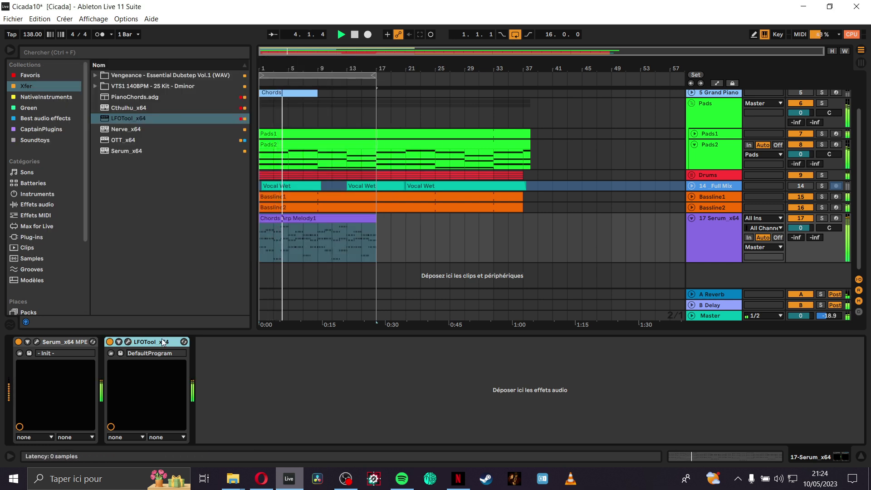
key(Delete)
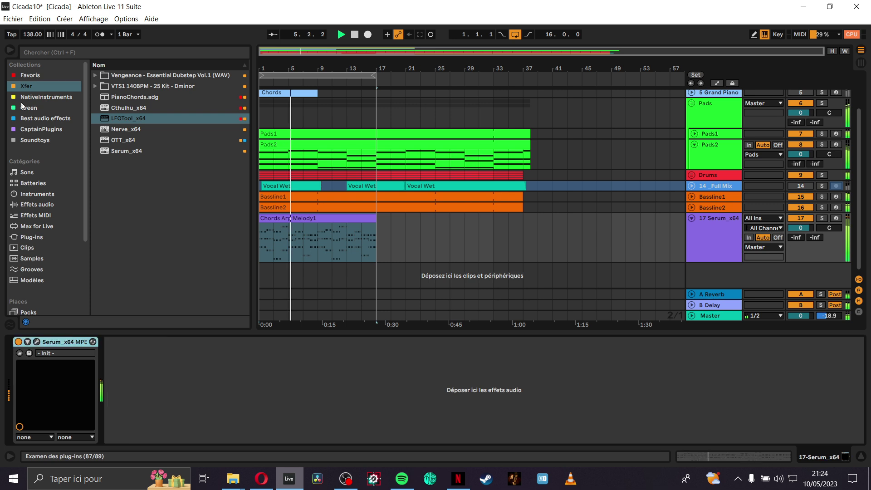
Step: Load a Compressor from the Best audio effects collection after Serum on the 17 Serum_x64 track and solo the track
click(60, 119)
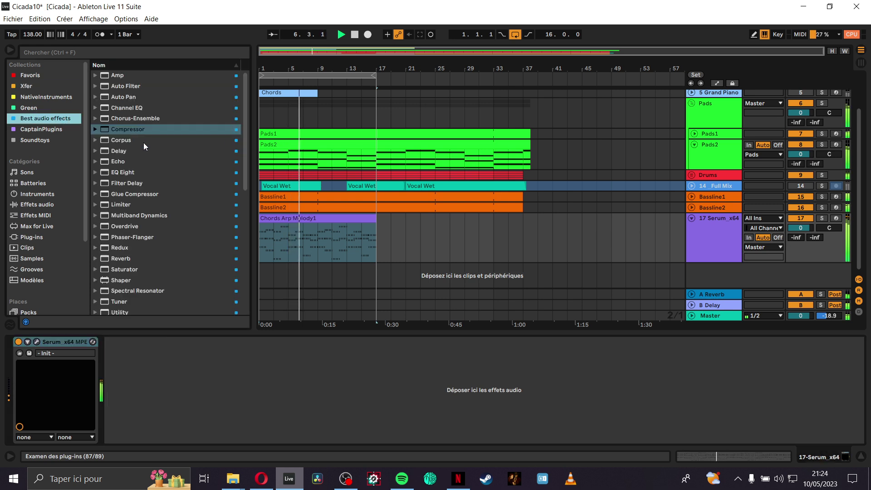
drag(111, 131, 293, 224)
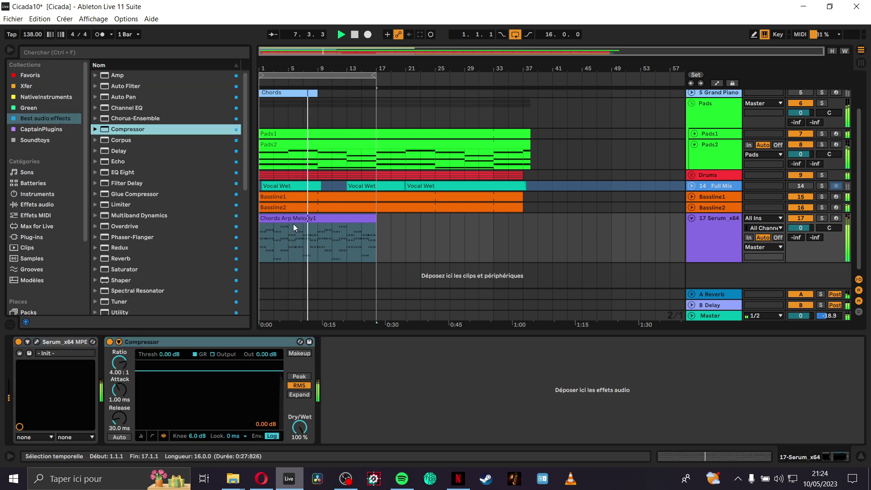
click(821, 219)
click(820, 219)
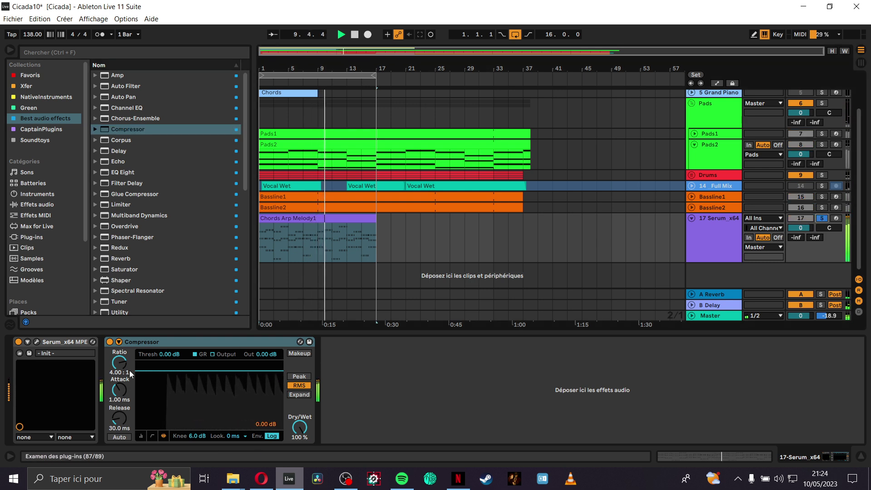
Step: Enable the Compressor's sidechain with 10-Kick 505 ASR as source and a band-pass EQ filter, and switch its display to level meters
click(120, 342)
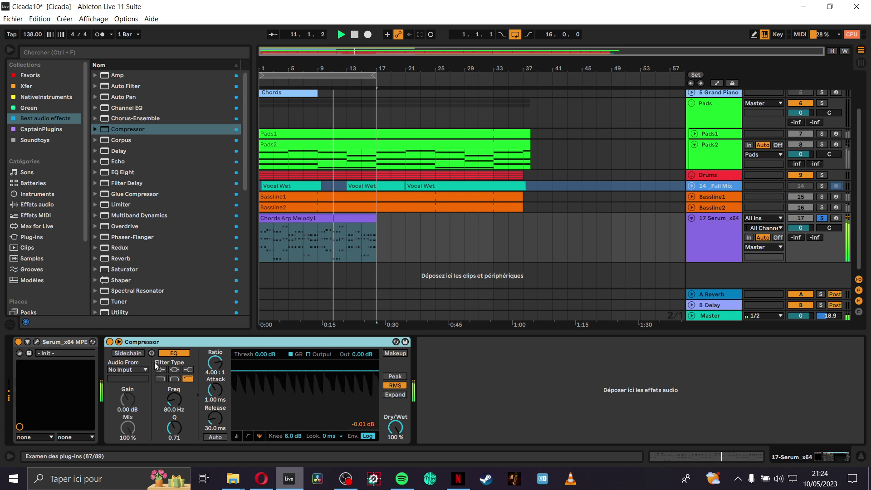
click(174, 378)
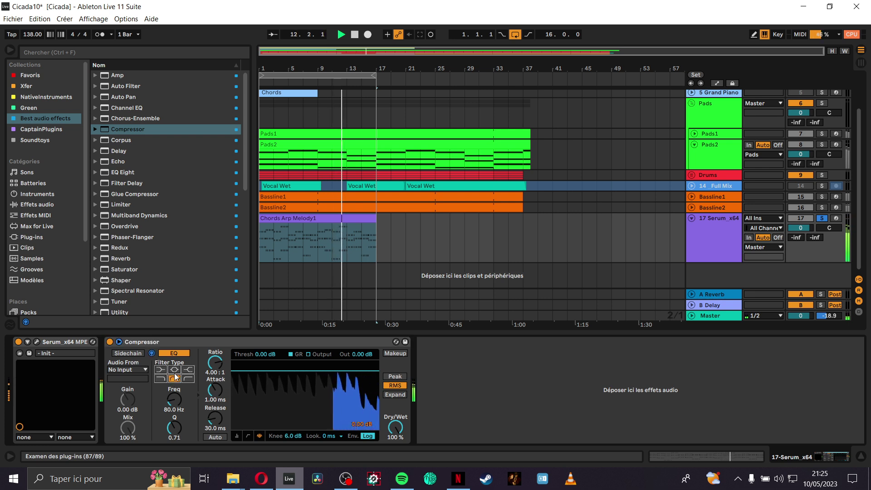
click(146, 370)
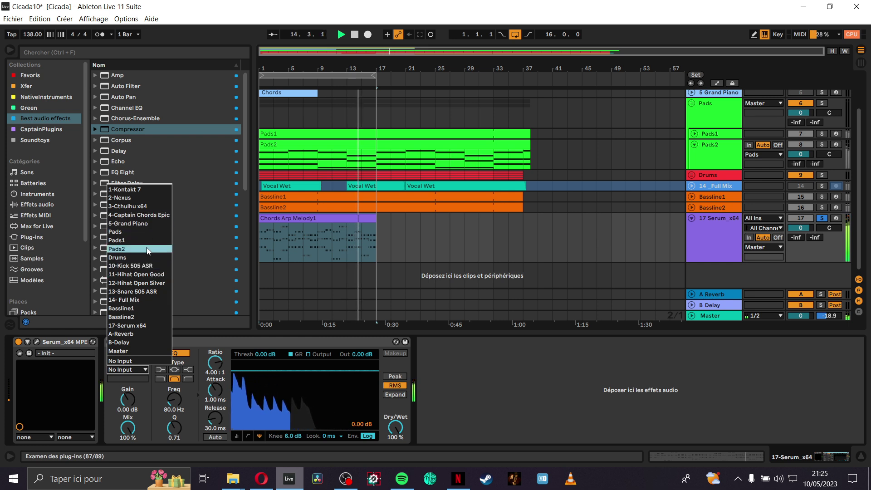
click(149, 266)
click(236, 435)
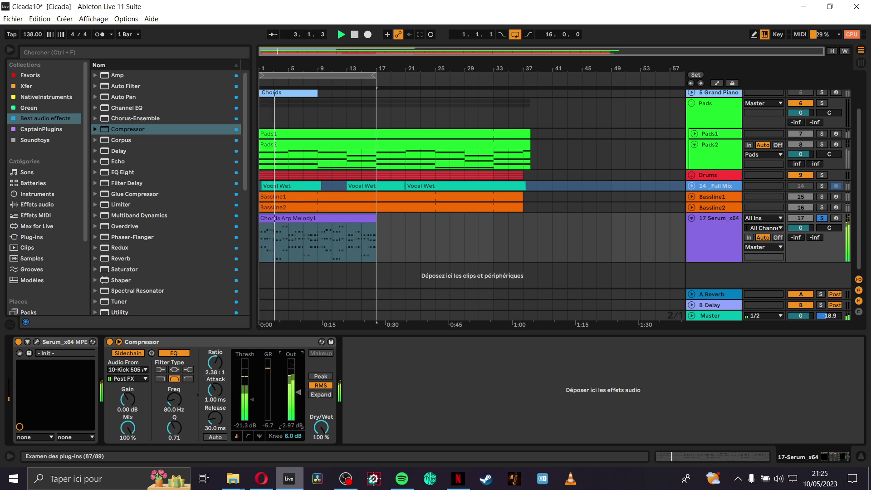
Step: Set the Compressor's threshold to -20.7 dB, ratio to 1.40:1 and output to -3.63 dB, then unsolo the track
drag(215, 371, 215, 381)
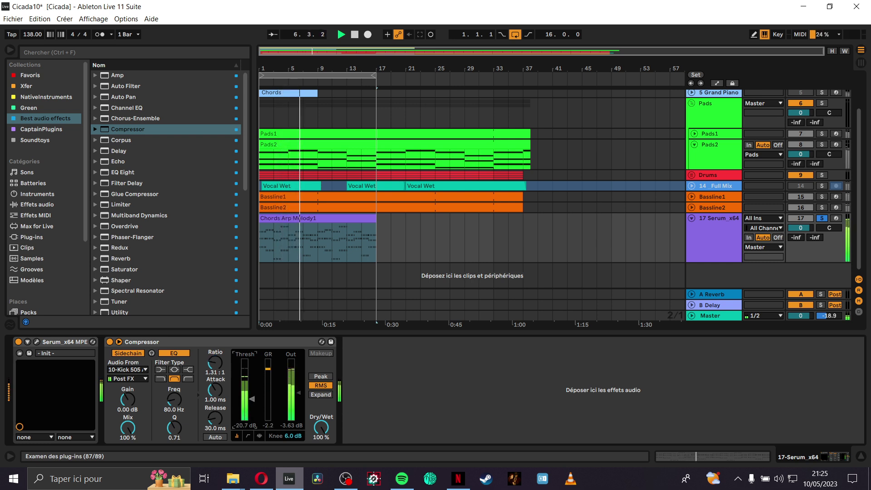
drag(213, 367, 213, 363)
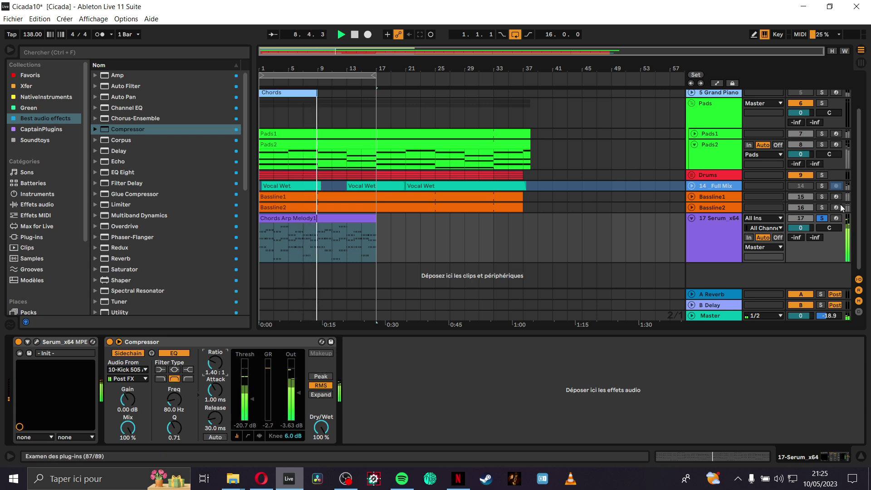
click(821, 218)
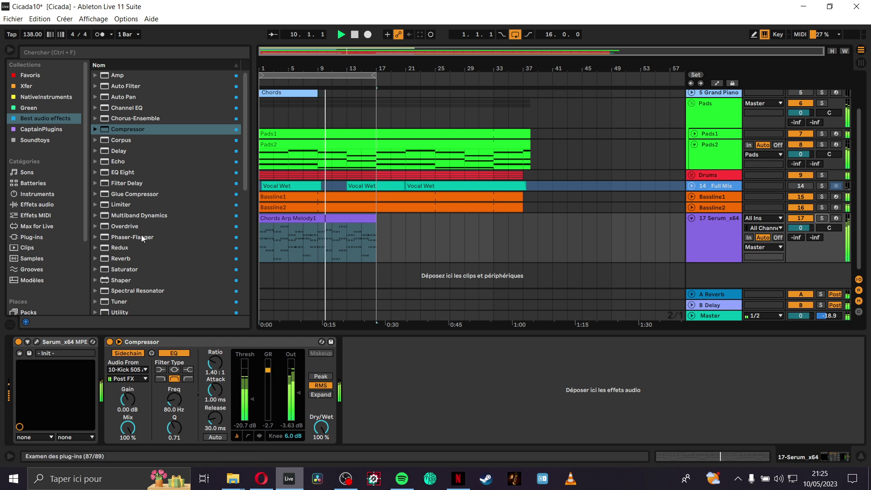
Step: Load Reverb after the Compressor on 17 Serum_x64, then solo the track with its B send at -6.2 dB
click(137, 255)
scroll(137, 231, down, 2)
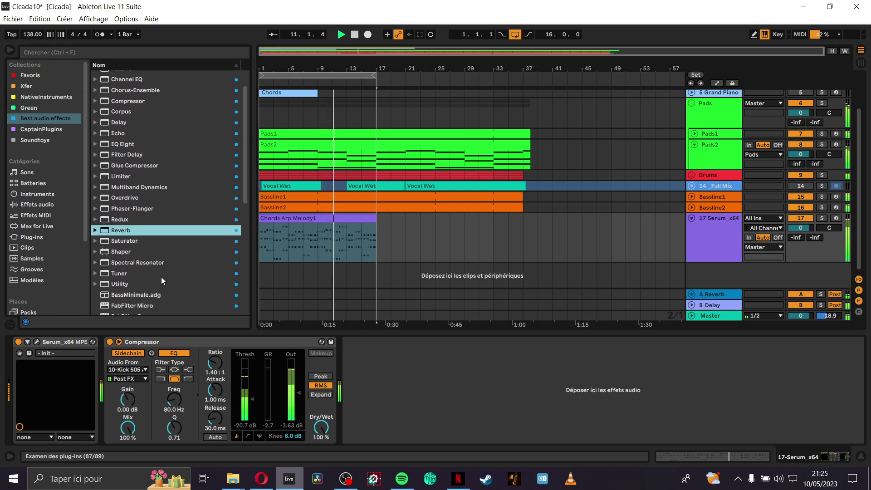
drag(294, 242, 617, 240)
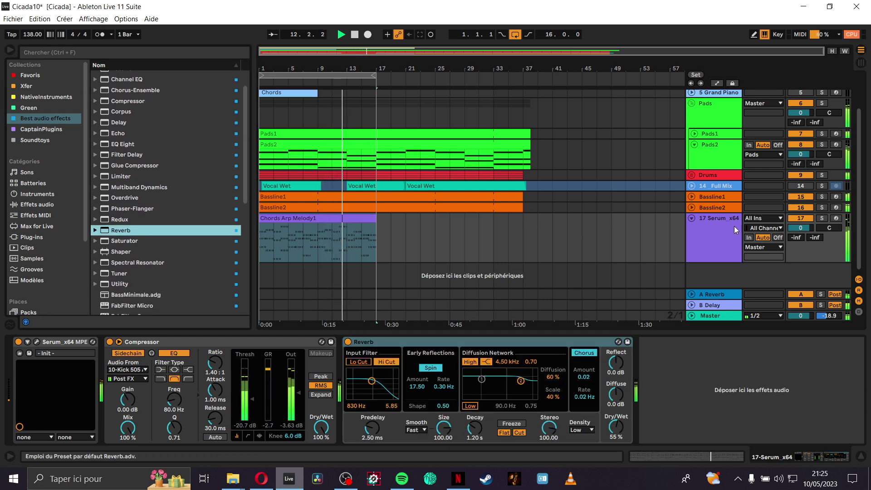
click(825, 218)
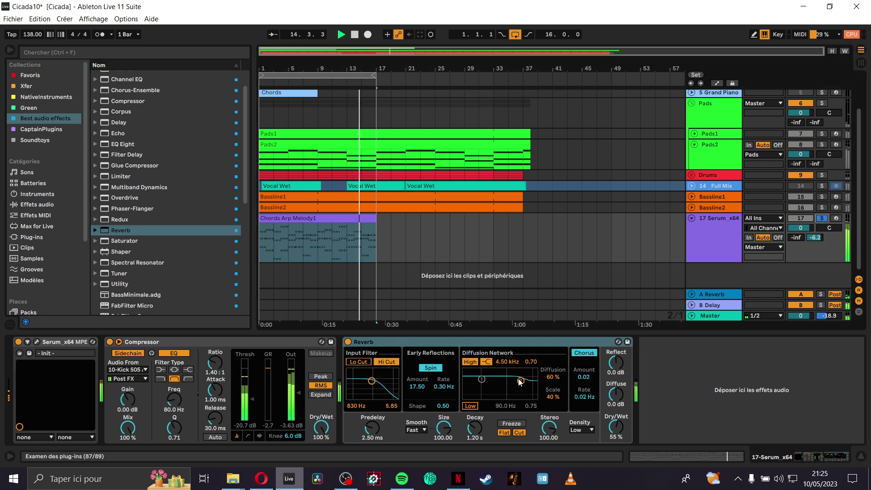
Step: Make the Reverb's input filter low-cut only at 2.59 kHz with width 5.96, and set the diffuse level to 1.5 dB
click(367, 362)
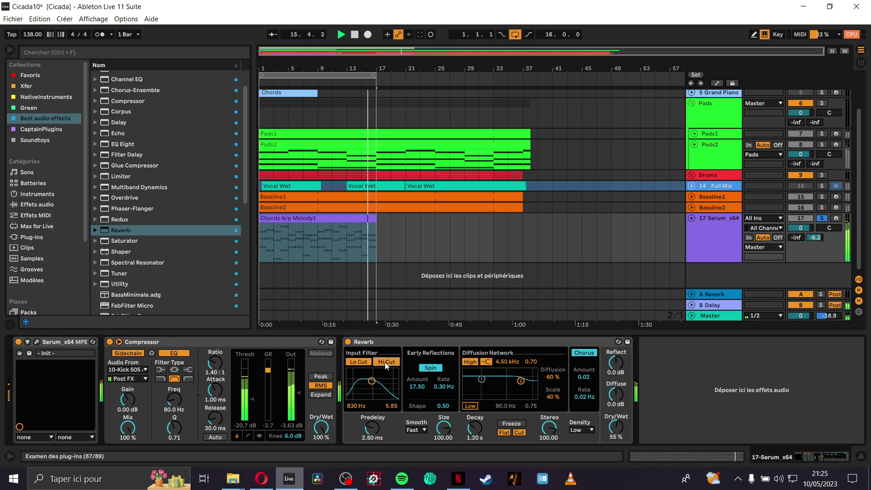
click(385, 362)
drag(372, 380, 380, 380)
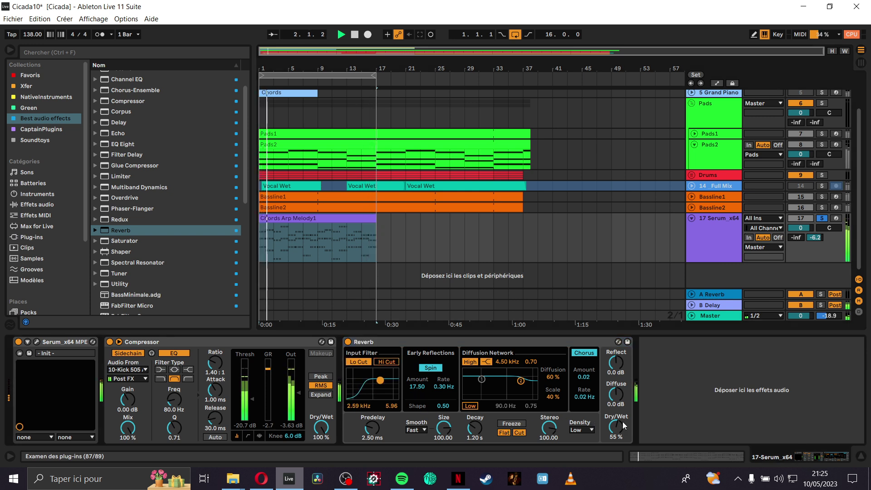
drag(617, 400, 617, 397)
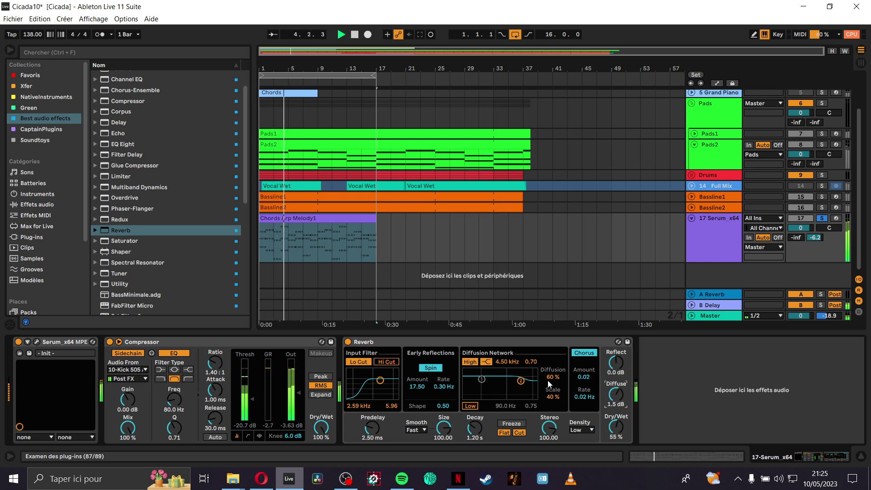
Step: Switch the Reverb's diffusion filter from High to Low at 665 Hz and 0.20, turn on Freeze and set dry/wet to 56%
click(474, 363)
click(471, 406)
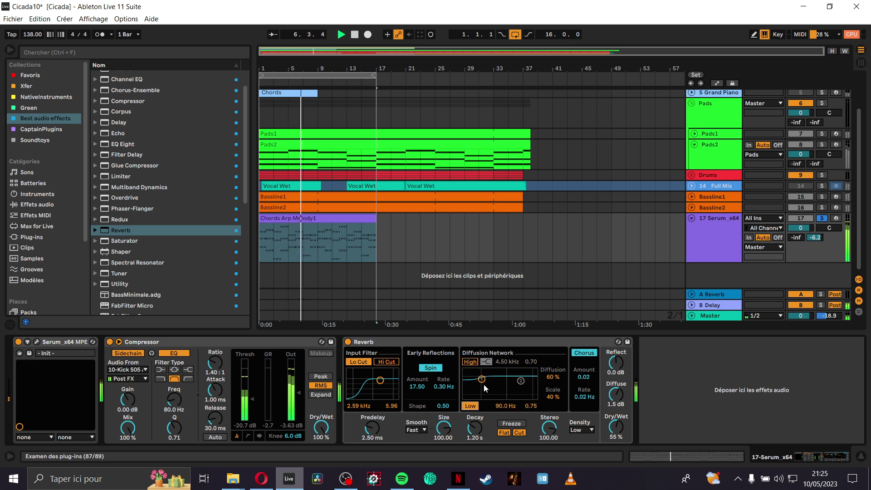
drag(481, 379, 502, 395)
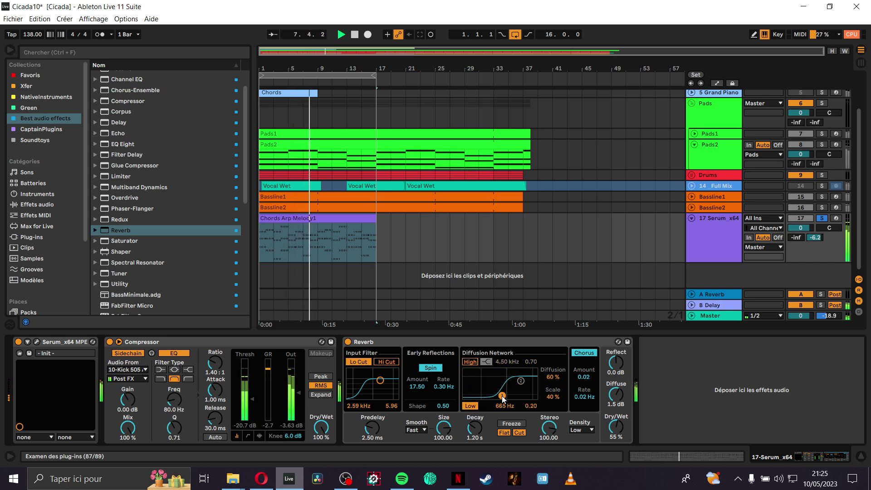
click(511, 423)
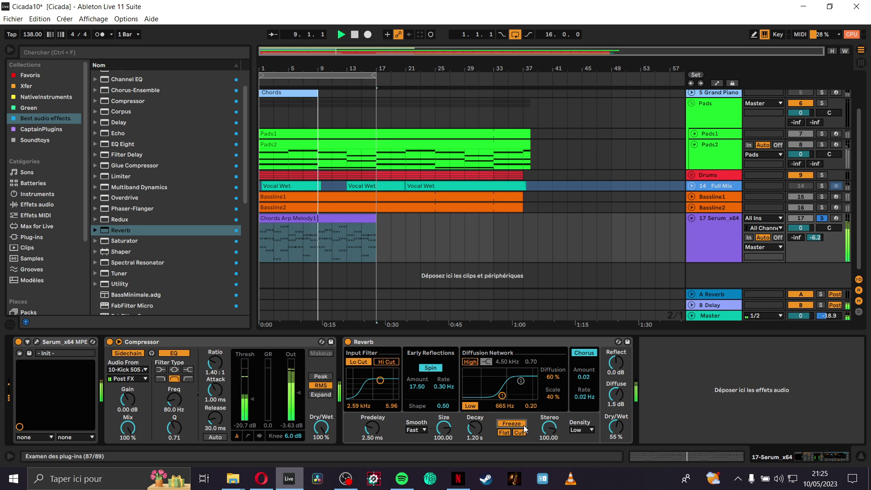
drag(618, 437, 618, 436)
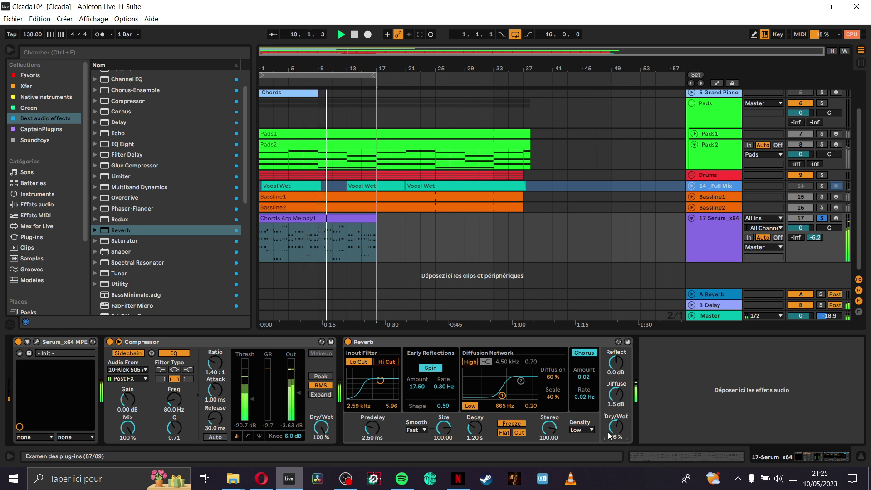
Step: Set the 17 Serum_x64 track's B Delay send to -9.4 dB and unsolo the track
click(817, 239)
key(Delete)
mouse_move(819, 243)
mouse_down()
mouse_move(819, 272)
mouse_move(819, 247)
mouse_up()
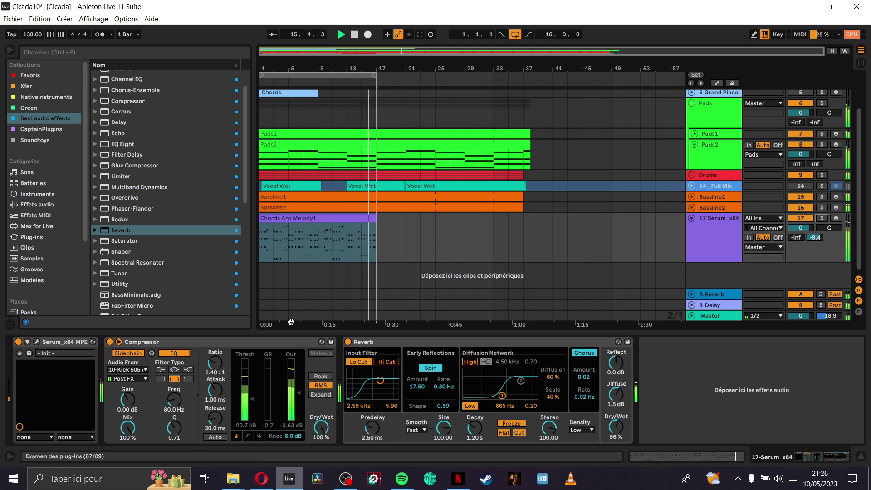
Step: Try the Compressor after the Reverb, raise its output to 2.31 dB and move it back in front of the Reverb
drag(297, 341, 631, 346)
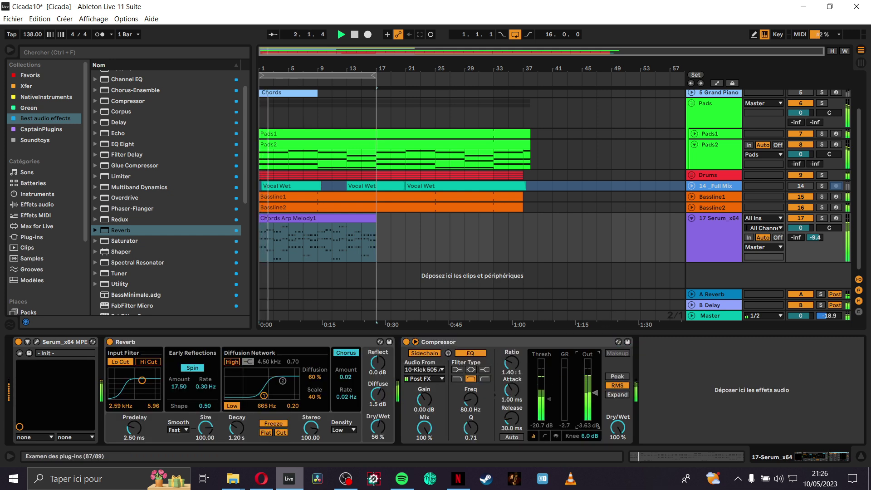
drag(590, 395, 590, 387)
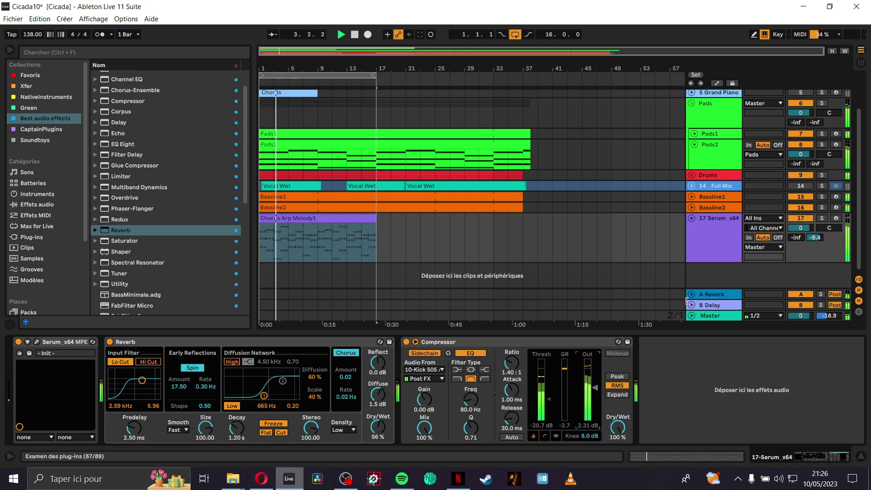
drag(537, 340, 100, 371)
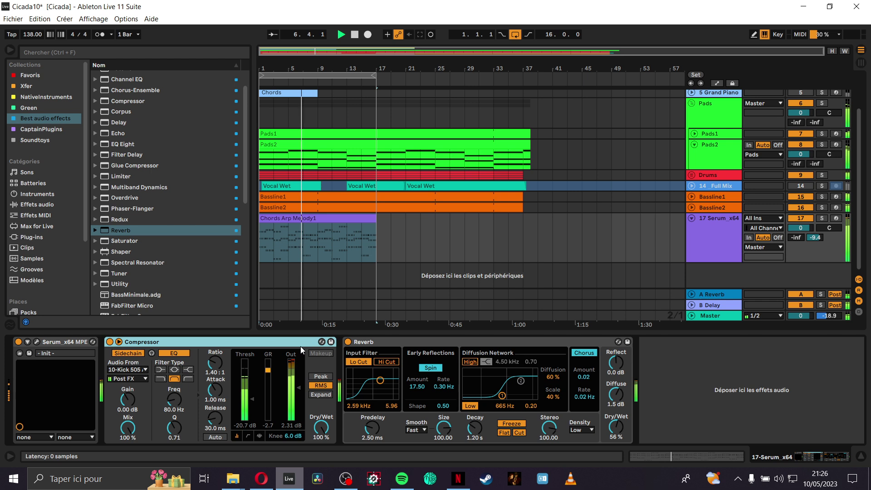
Step: Set the Compressor's dry/wet to 56% and insert a Limiter between the Compressor and the Reverb
drag(315, 438, 315, 468)
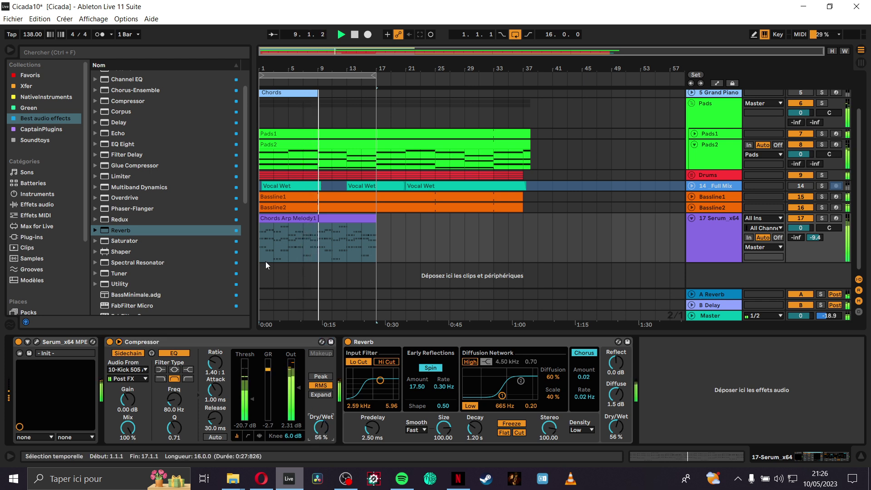
drag(120, 176, 286, 343)
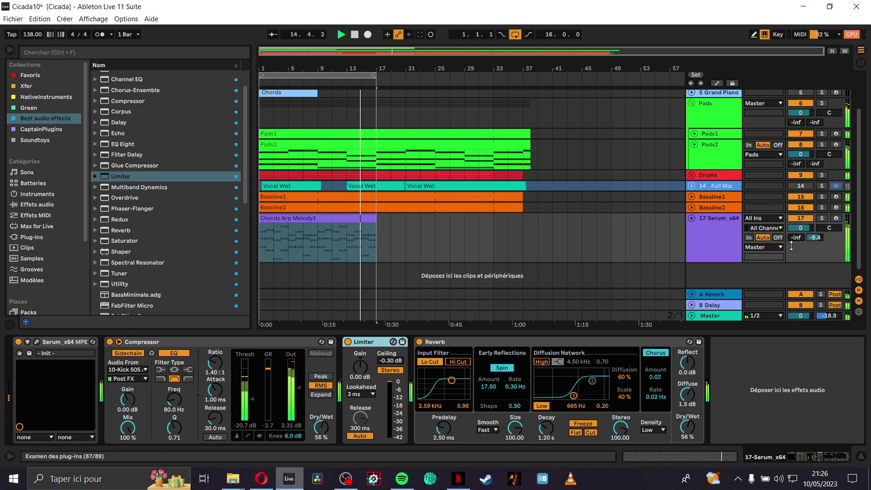
Step: Group the Compressor, Limiter and Reverb into one collapsed Audio Effect Rack, and briefly open Serum's window to review its patch
drag(771, 262, 771, 252)
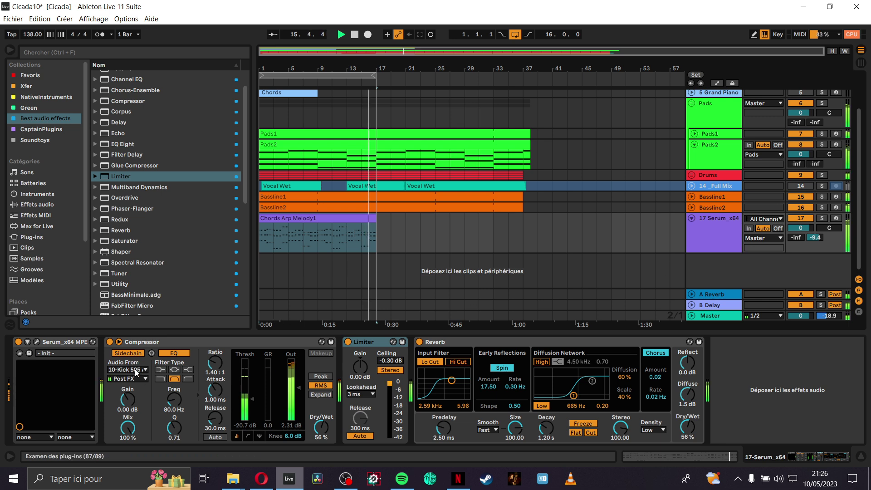
click(140, 342)
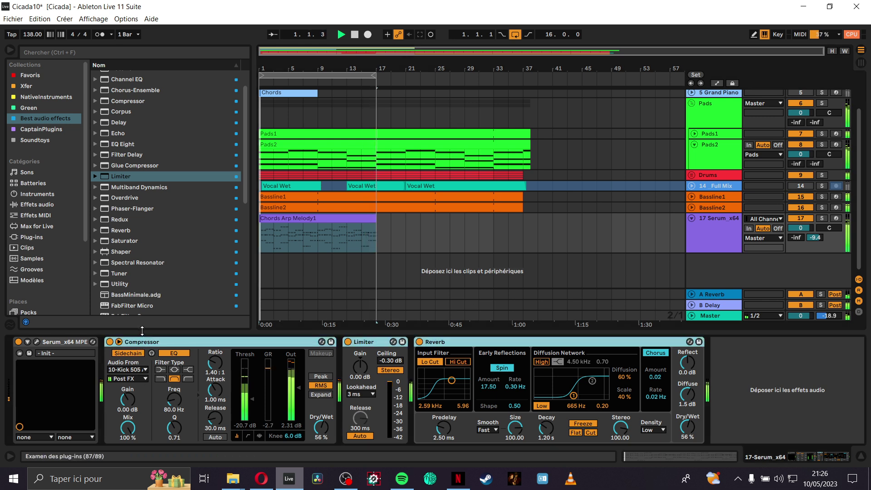
key(ctrl+g)
click(109, 372)
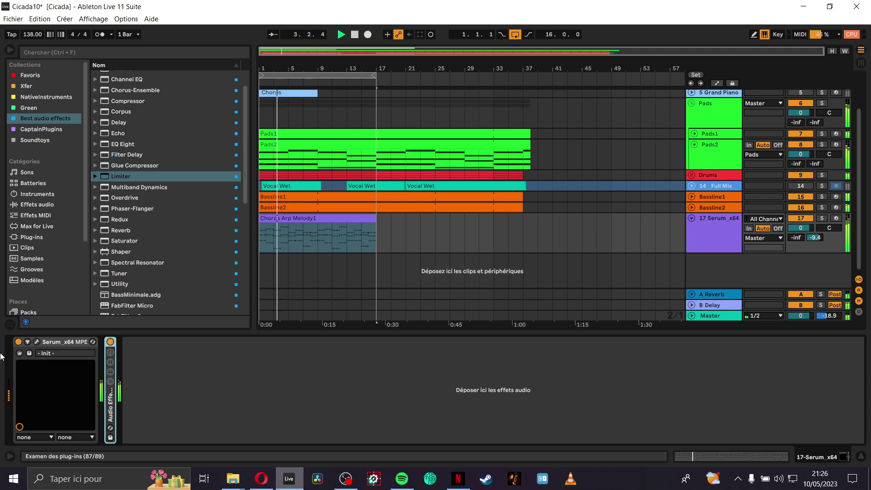
click(36, 341)
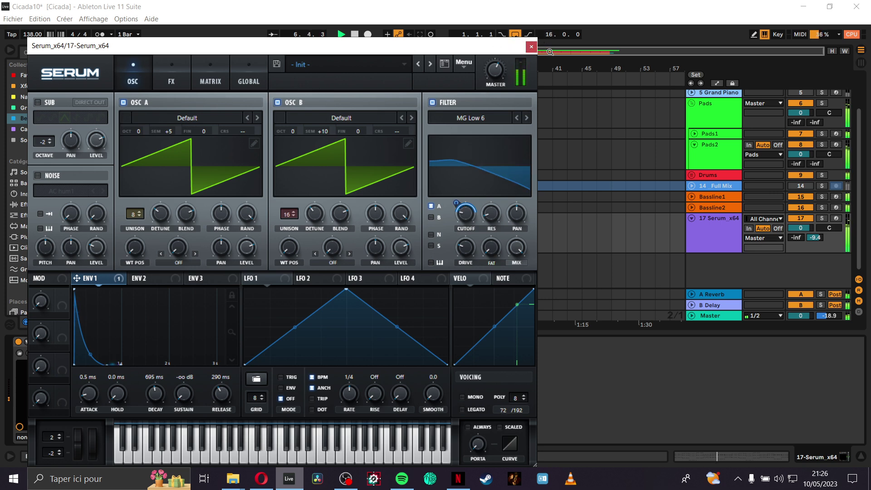
click(531, 46)
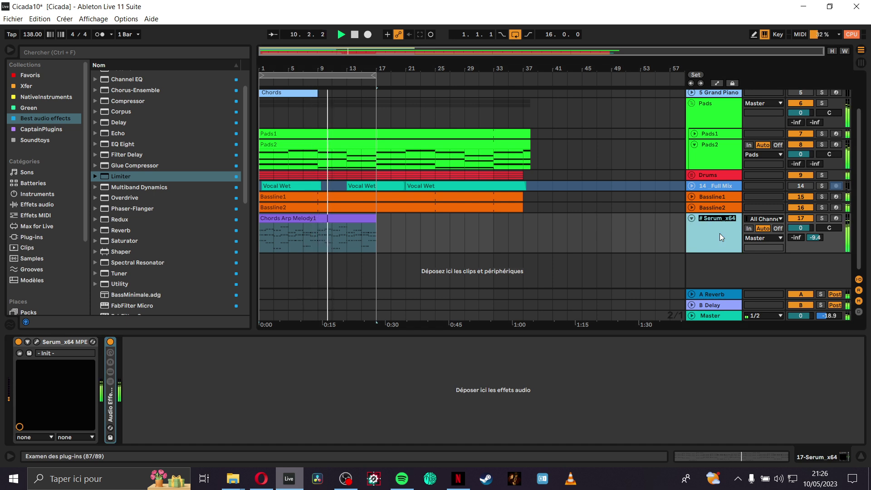
Step: Rename the 17 Serum_x64 track as Keyes Rythm and stop playback
text(Ke)
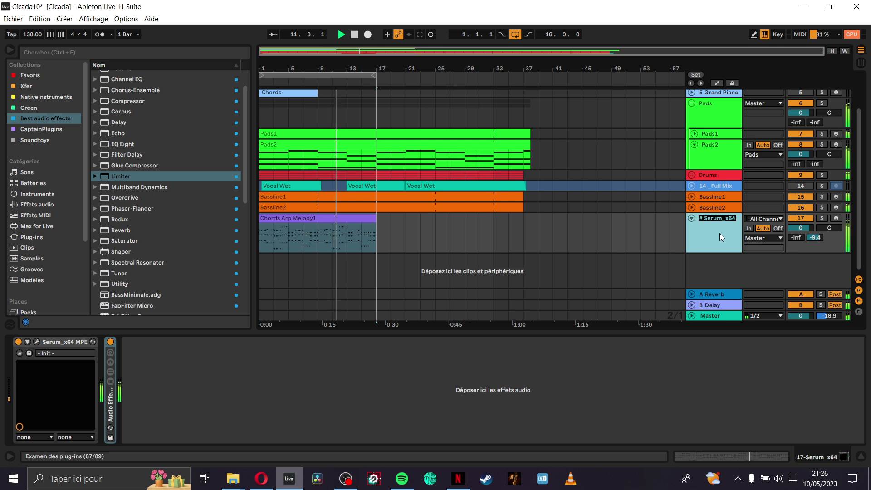
text(yes Rythm)
key(Return)
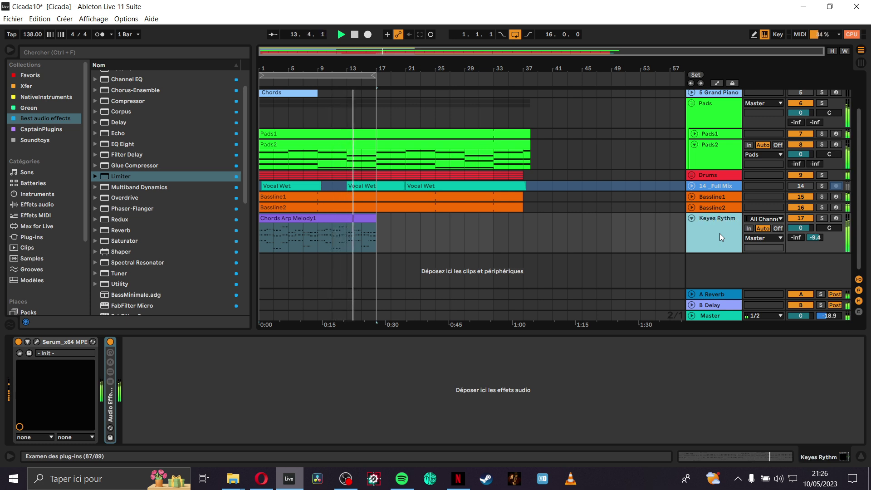
click(355, 35)
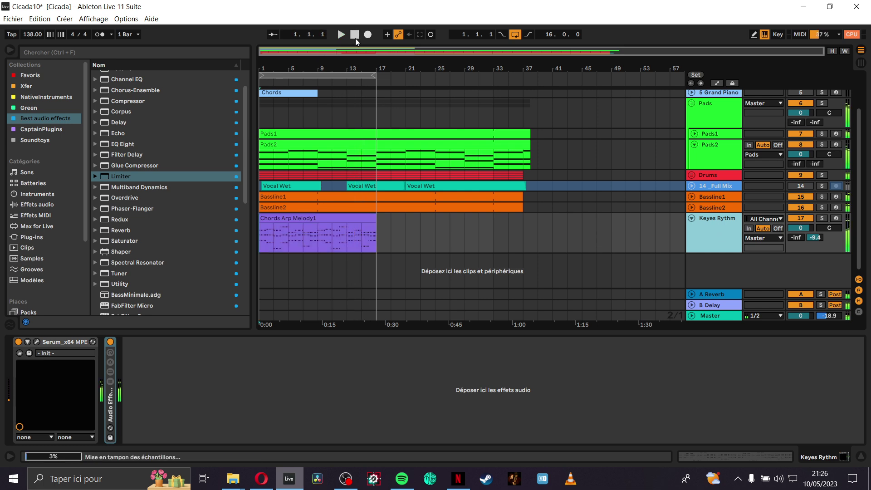
click(358, 475)
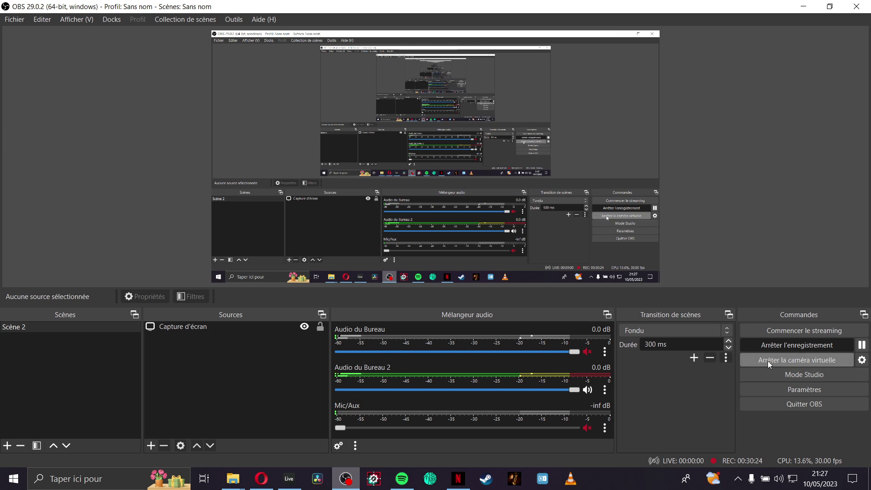